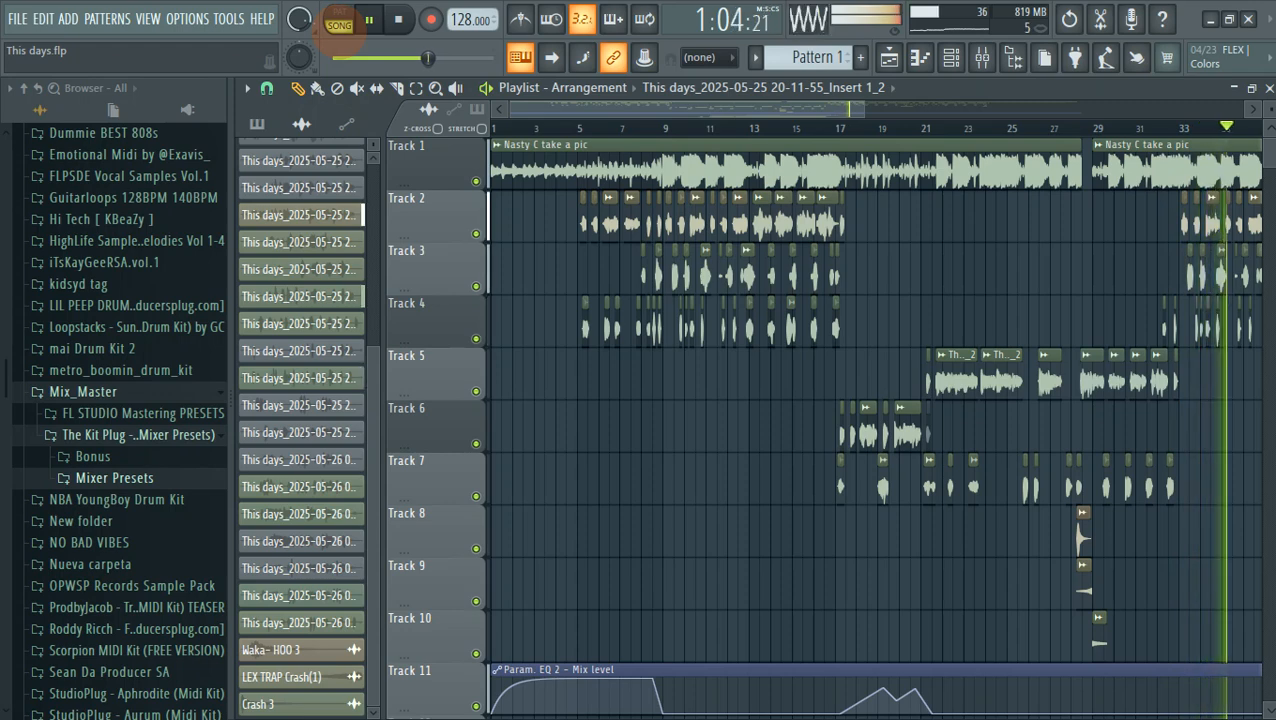
Step: Stop playback and check the embedded tempo of the Track 1 beat clip with Detect tempo, leaving the setting as is
key(space)
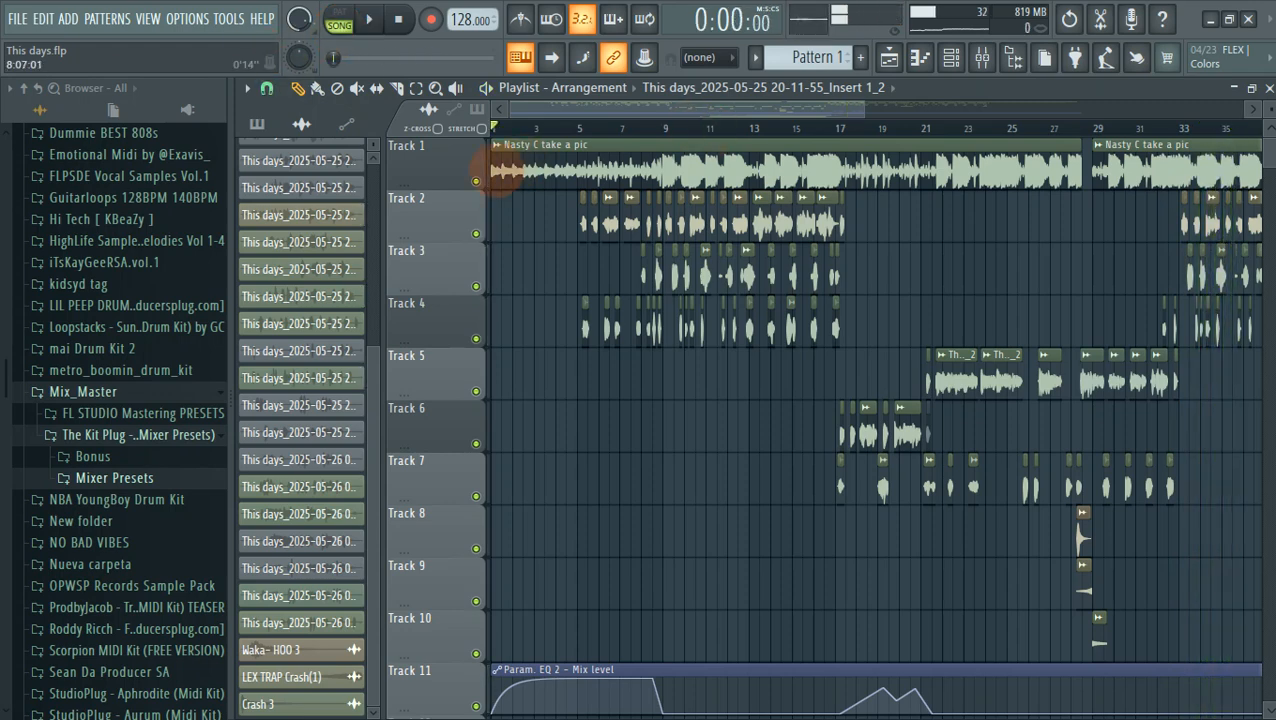
scroll(585, 127, up, 5)
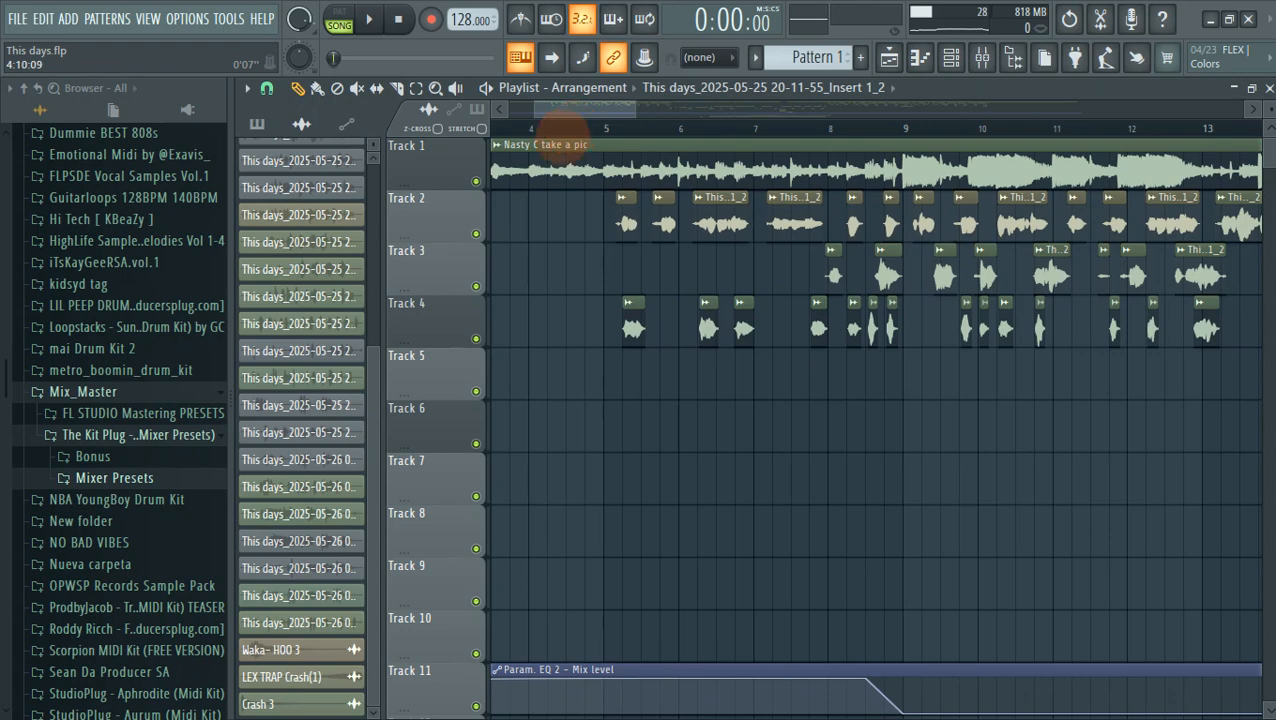
drag(537, 115, 490, 130)
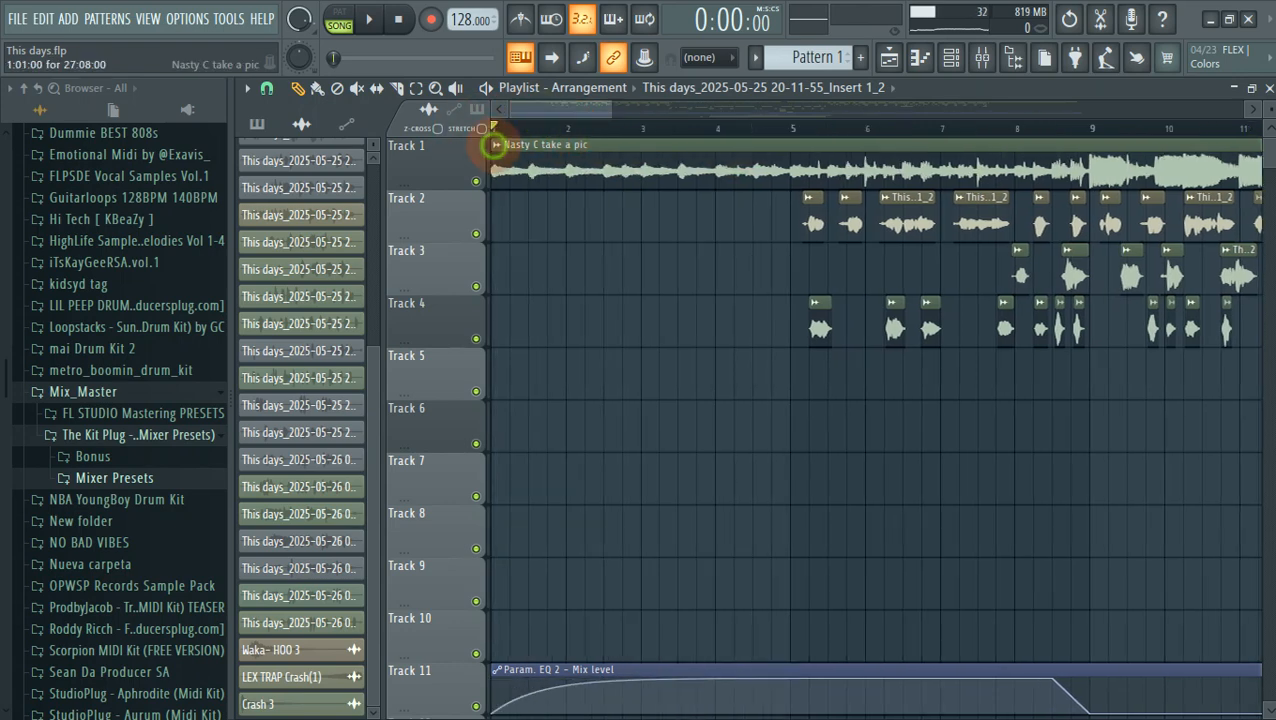
right_click(494, 145)
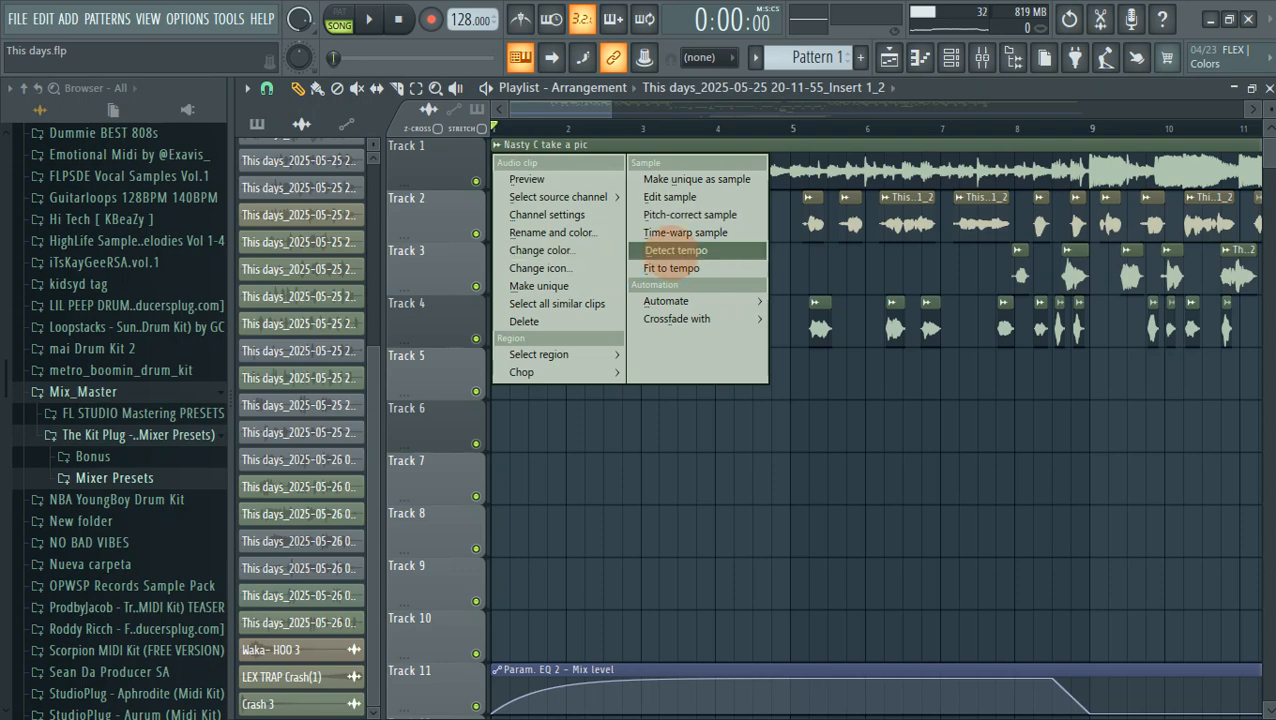
click(672, 251)
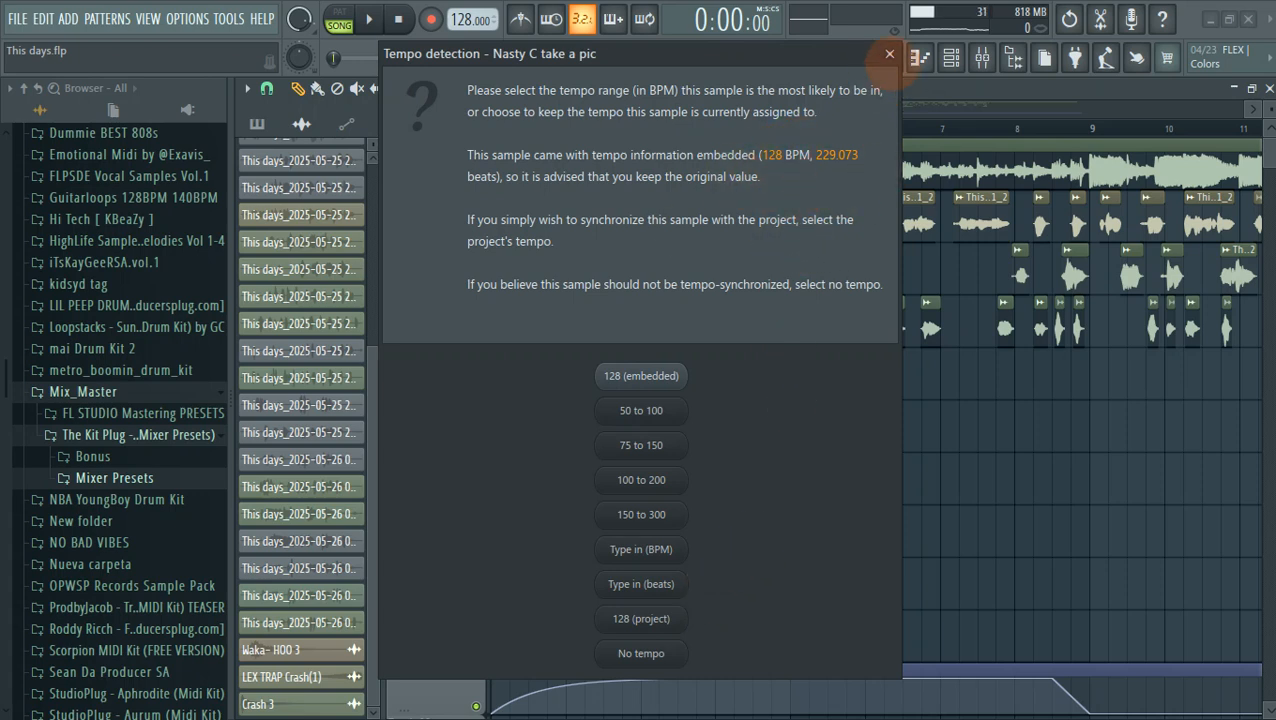
click(889, 54)
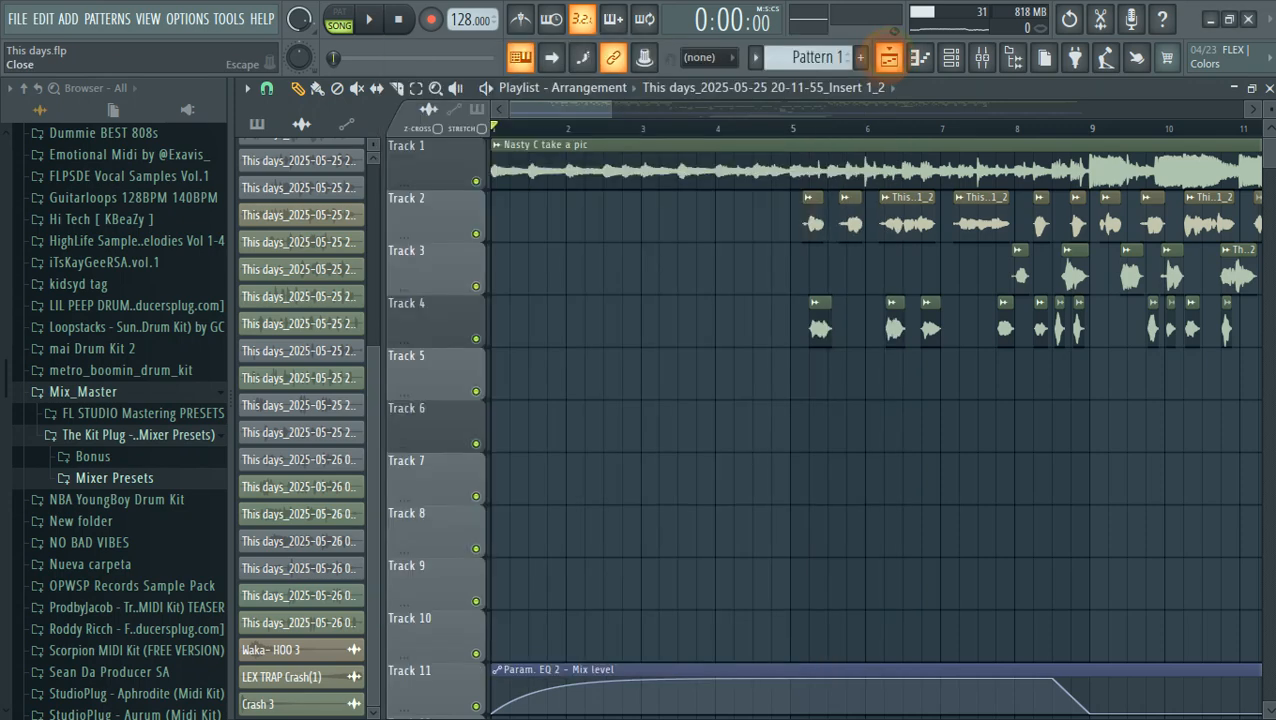
Step: Open the first vocal clip on Track 2 in Newtone for pitch correction, check its scale options, and close Newtone
scroll(560, 152, down, 6)
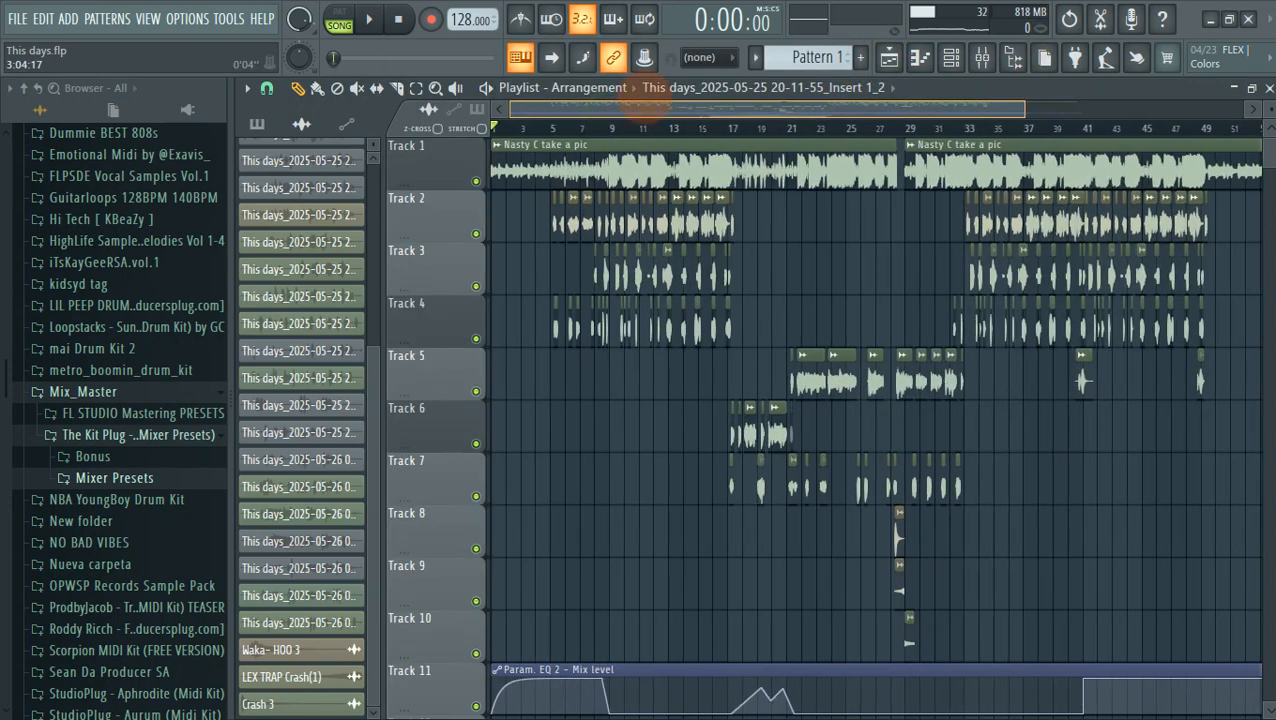
scroll(556, 126, up, 6)
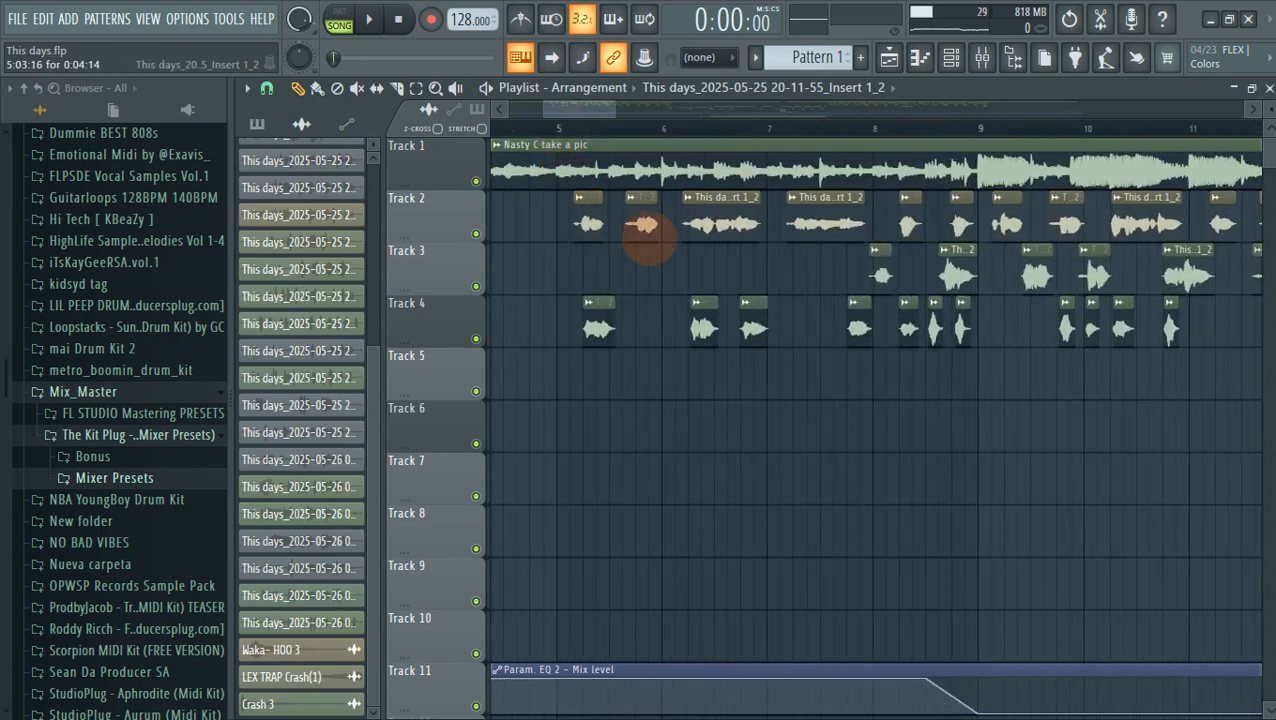
drag(553, 112, 491, 112)
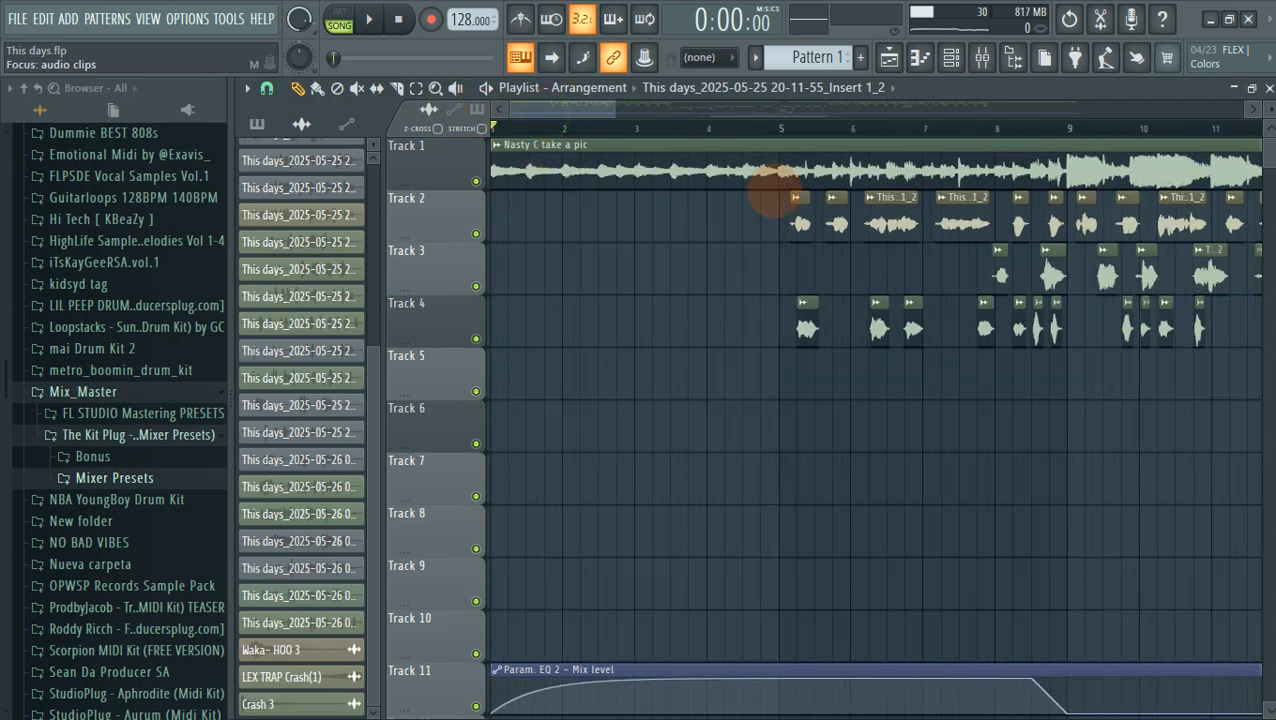
click(795, 197)
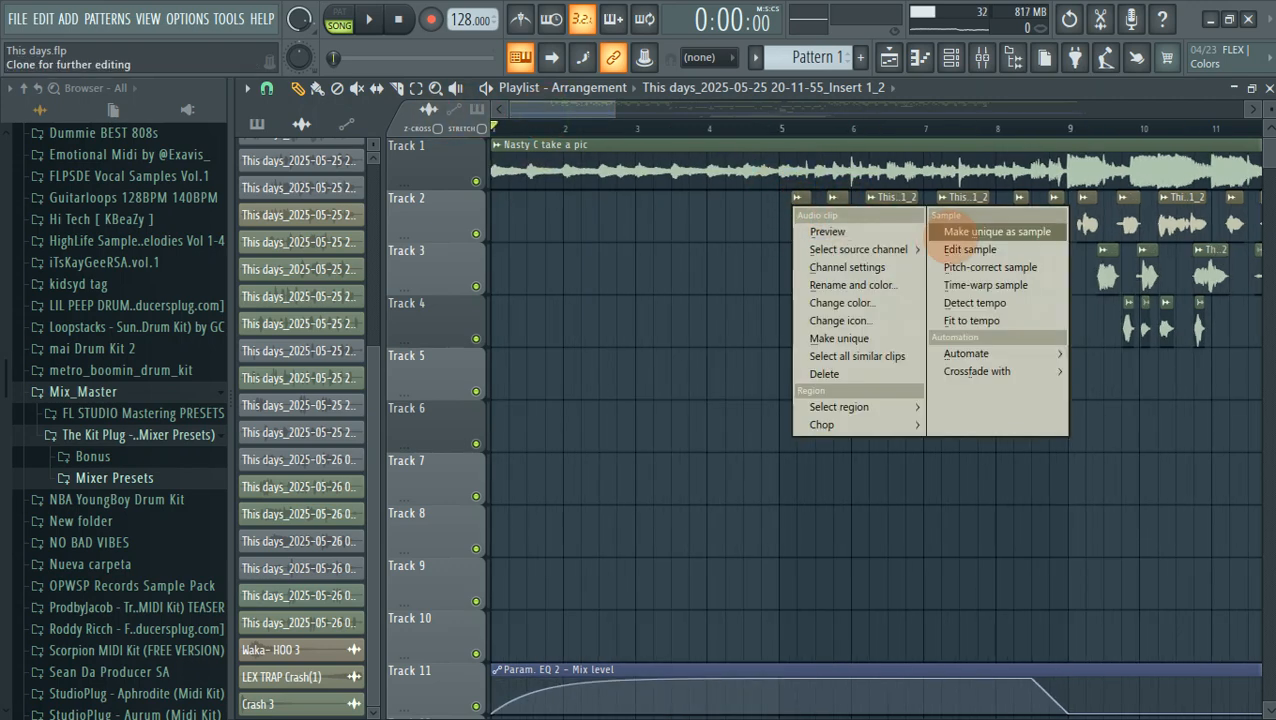
click(1001, 268)
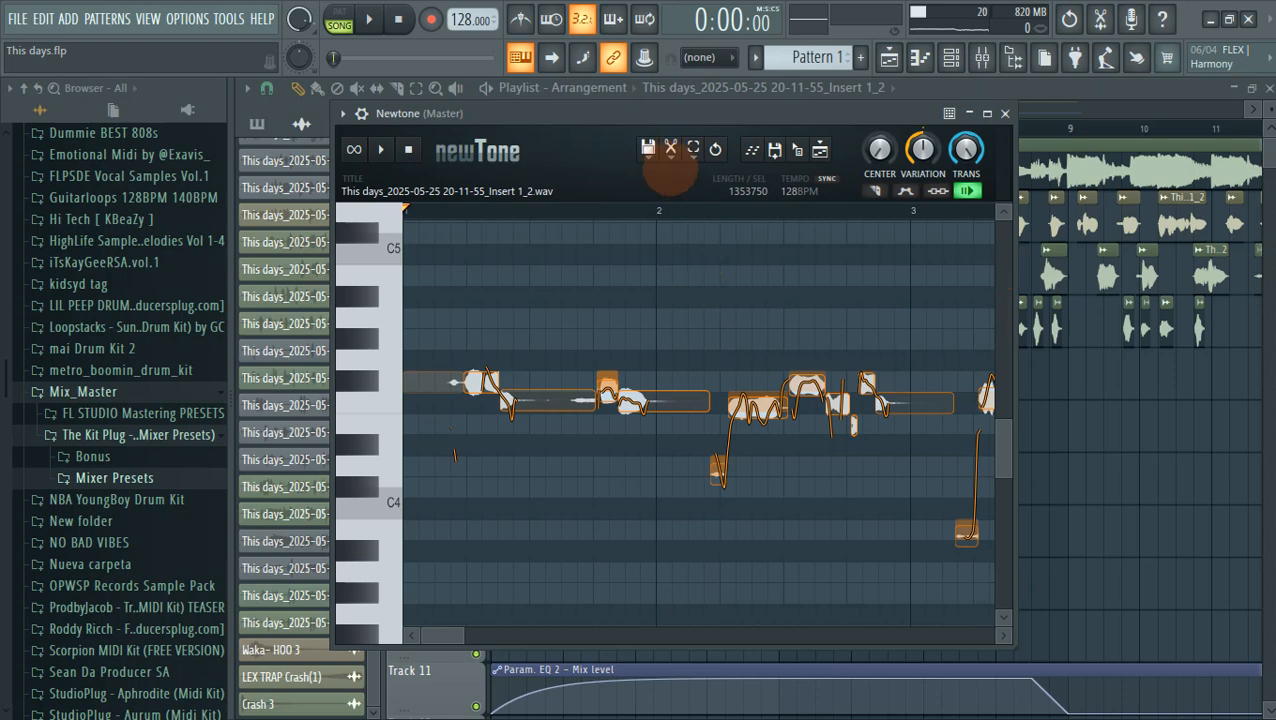
click(670, 157)
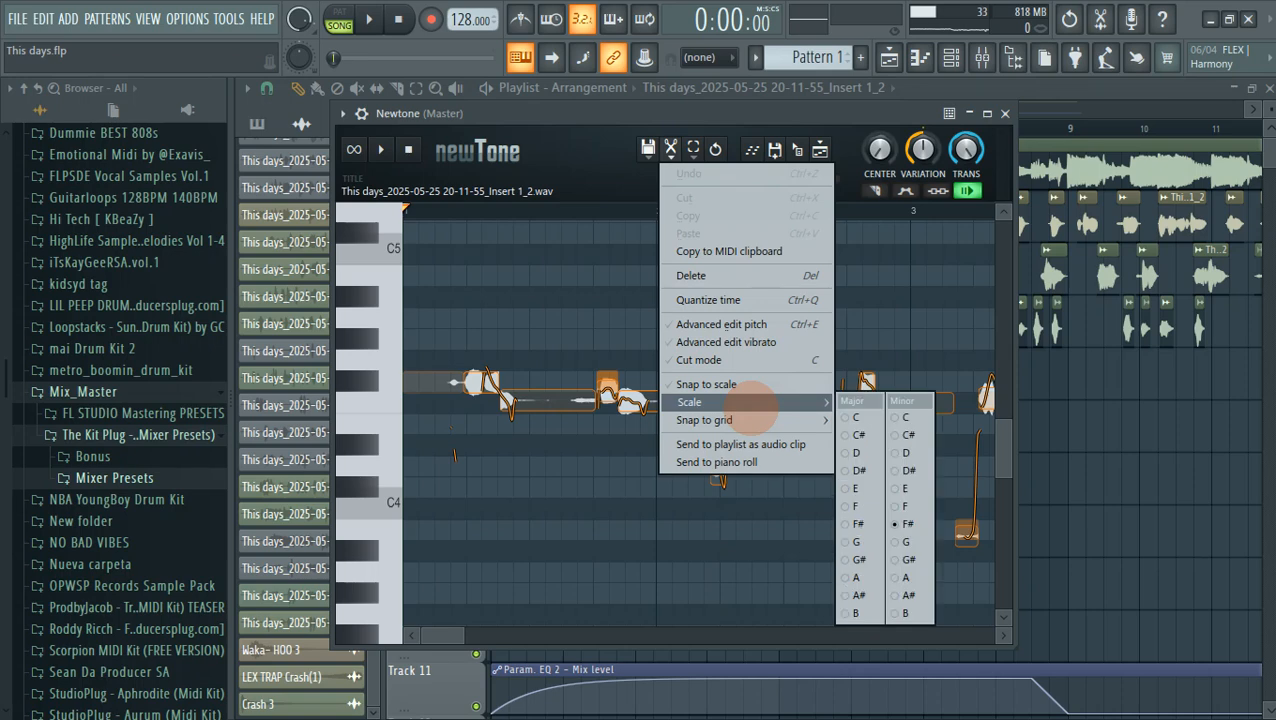
click(778, 404)
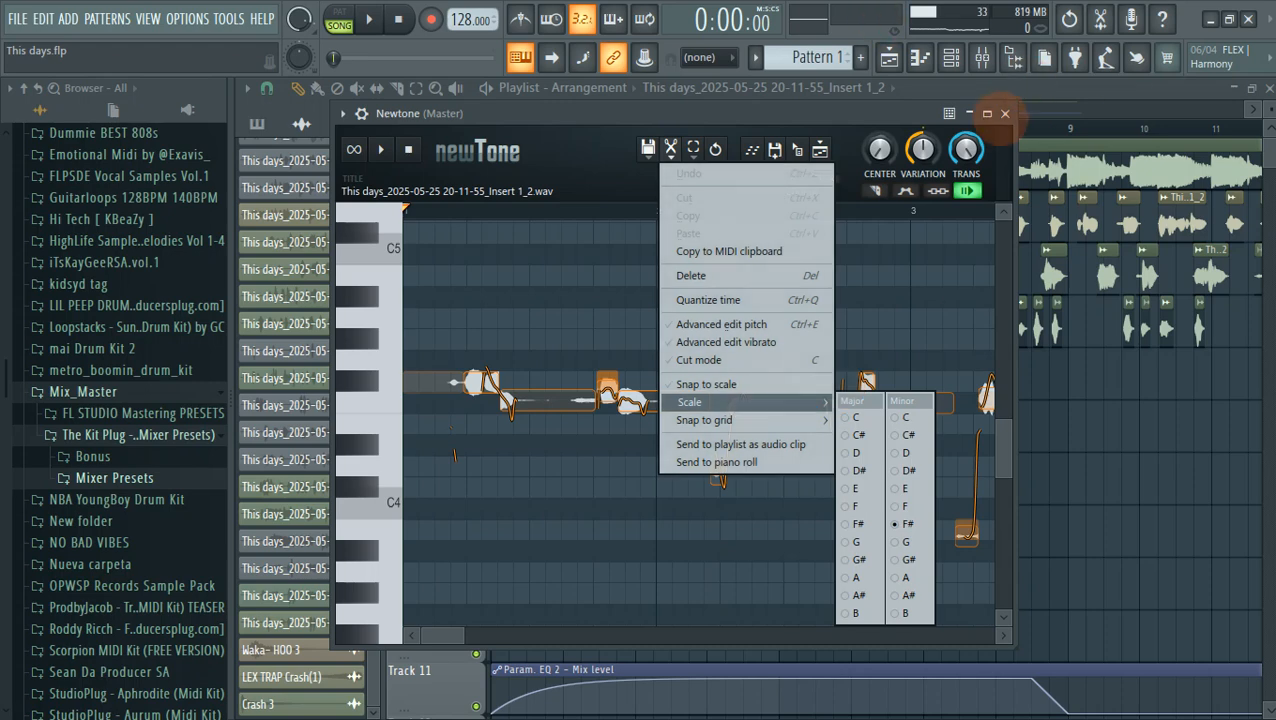
click(1005, 113)
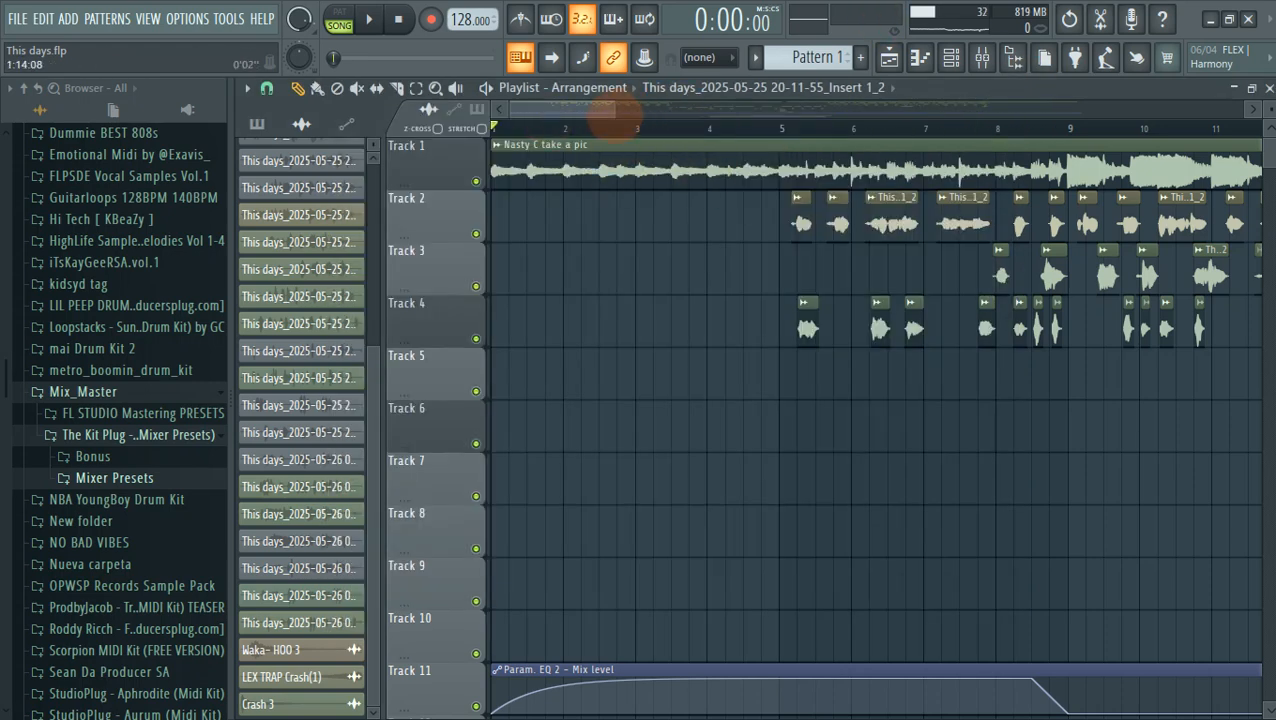
Step: Solo Insert 5 in the mixer and play the song from bar 9 to hear its vocals
drag(612, 110, 1012, 112)
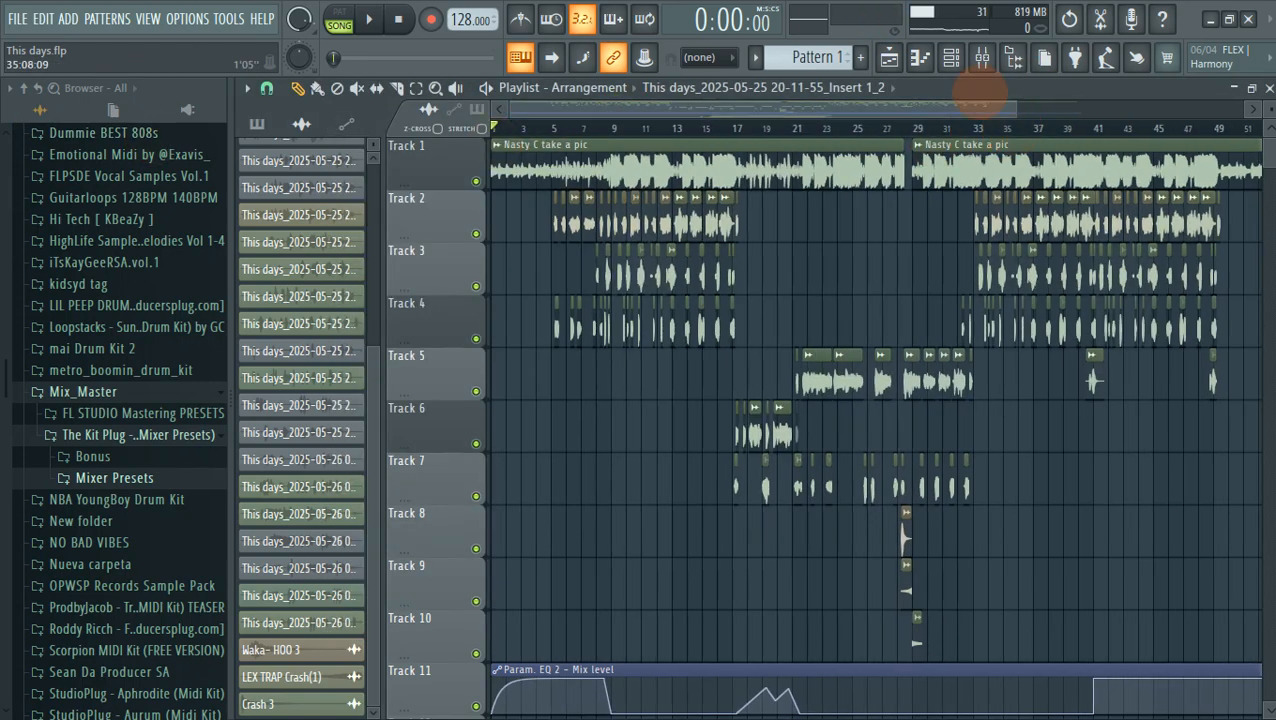
click(982, 58)
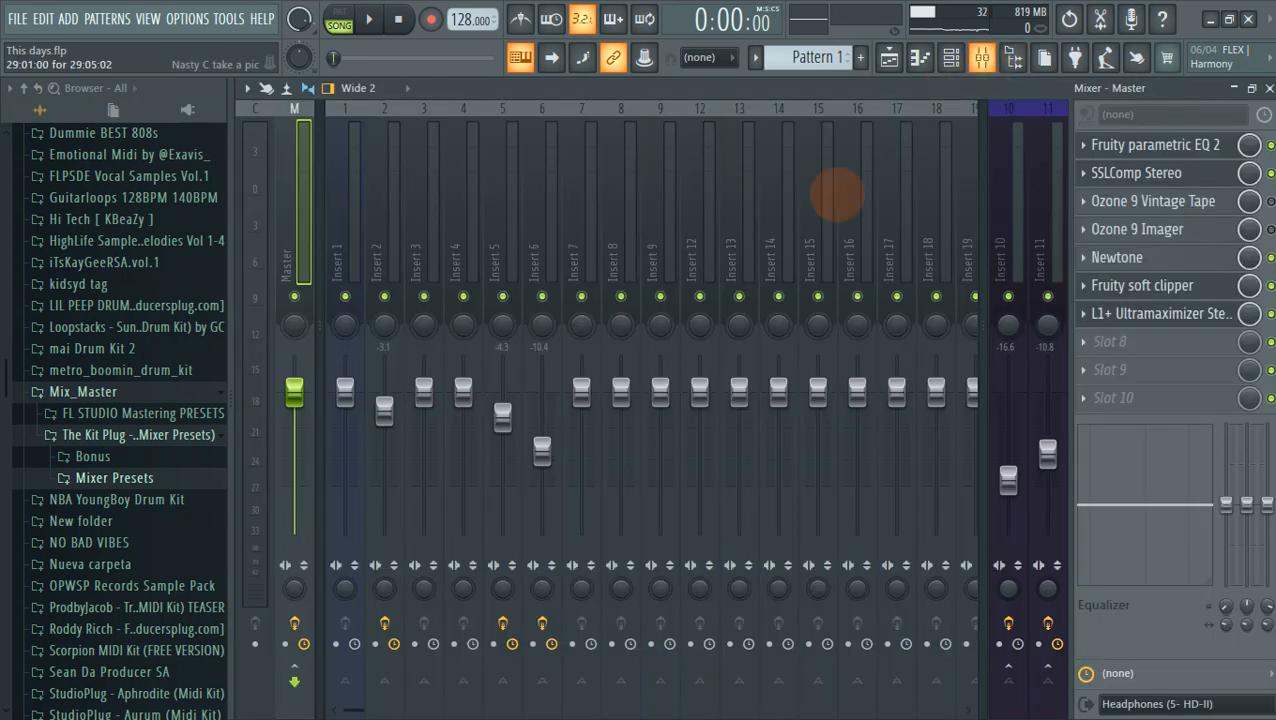
right_click(502, 297)
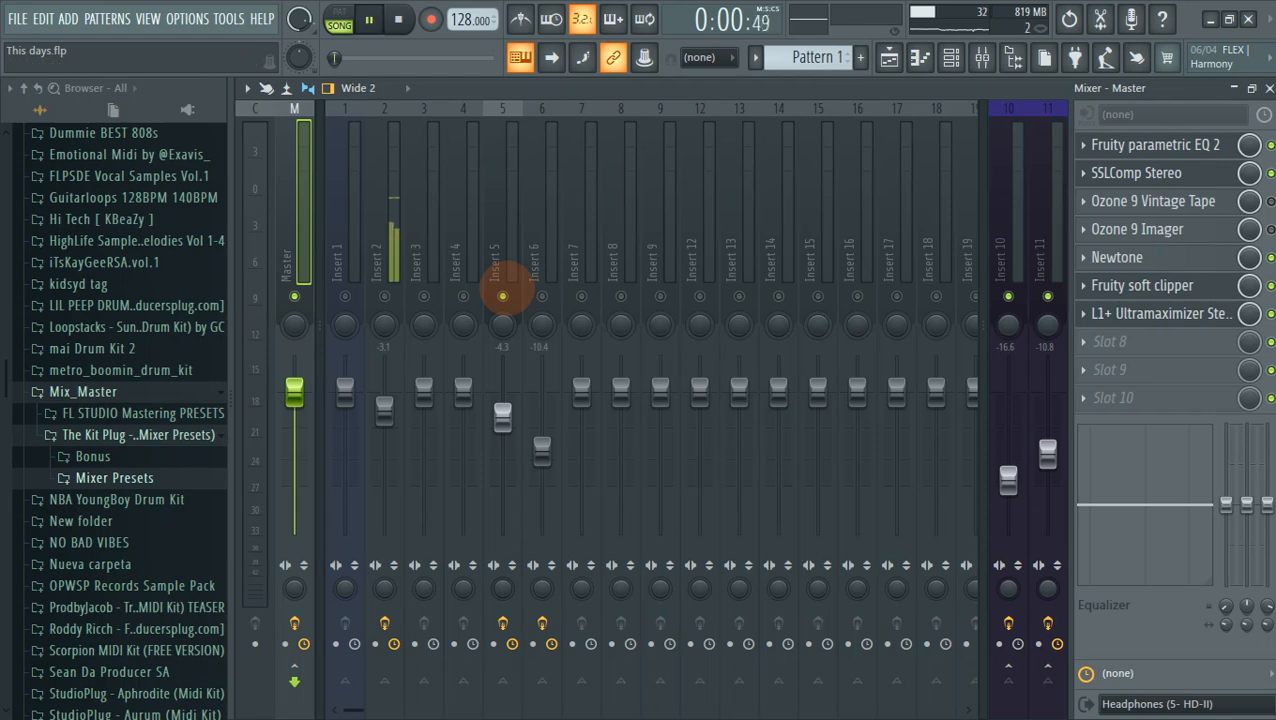
key(space)
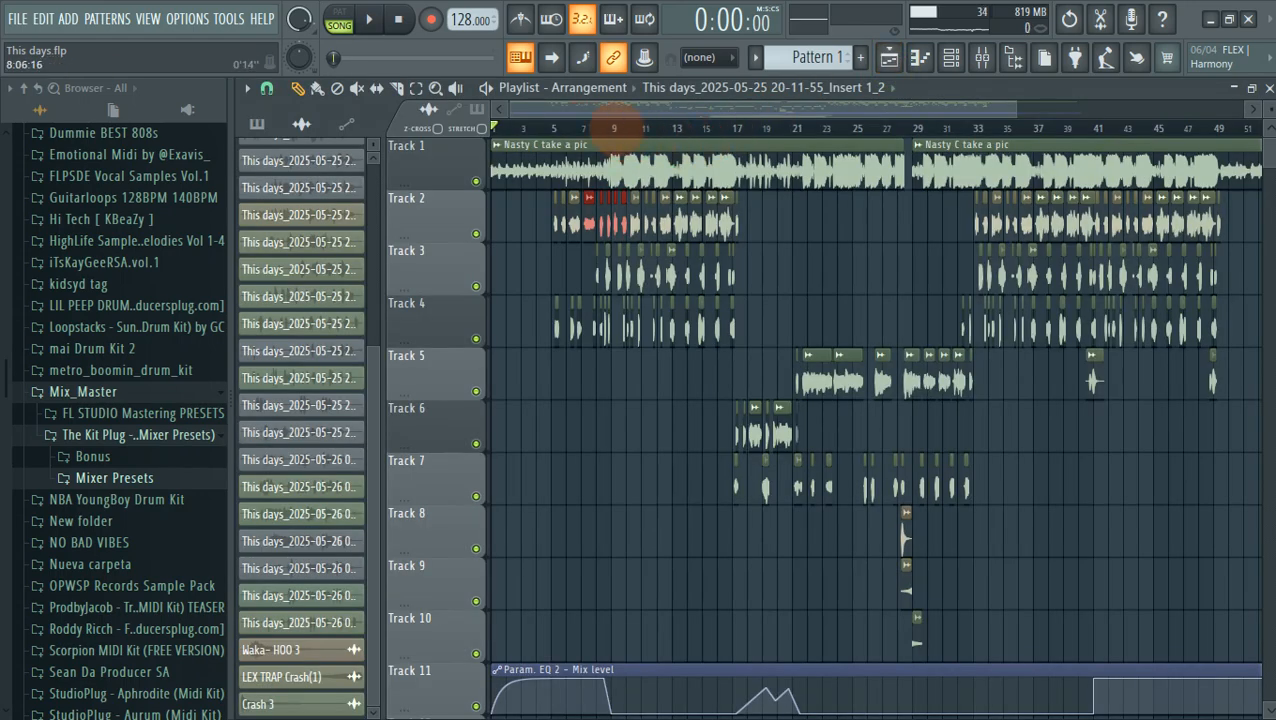
key(space)
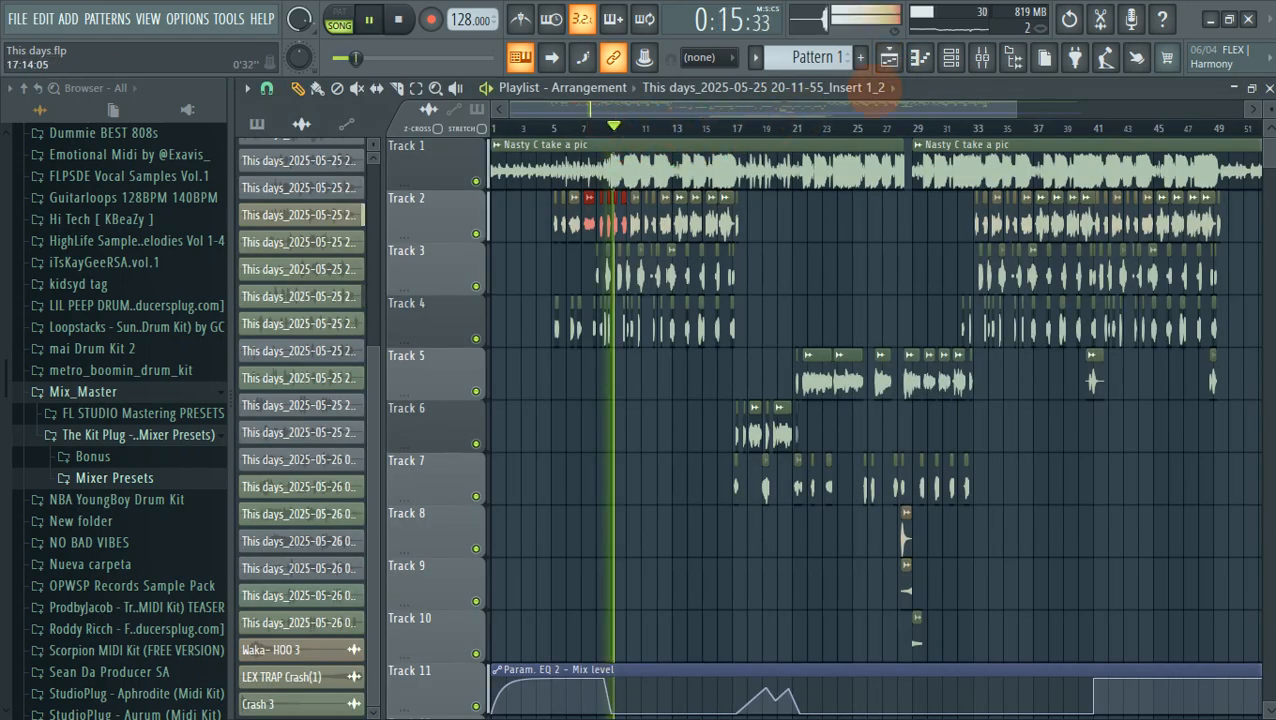
key(F9)
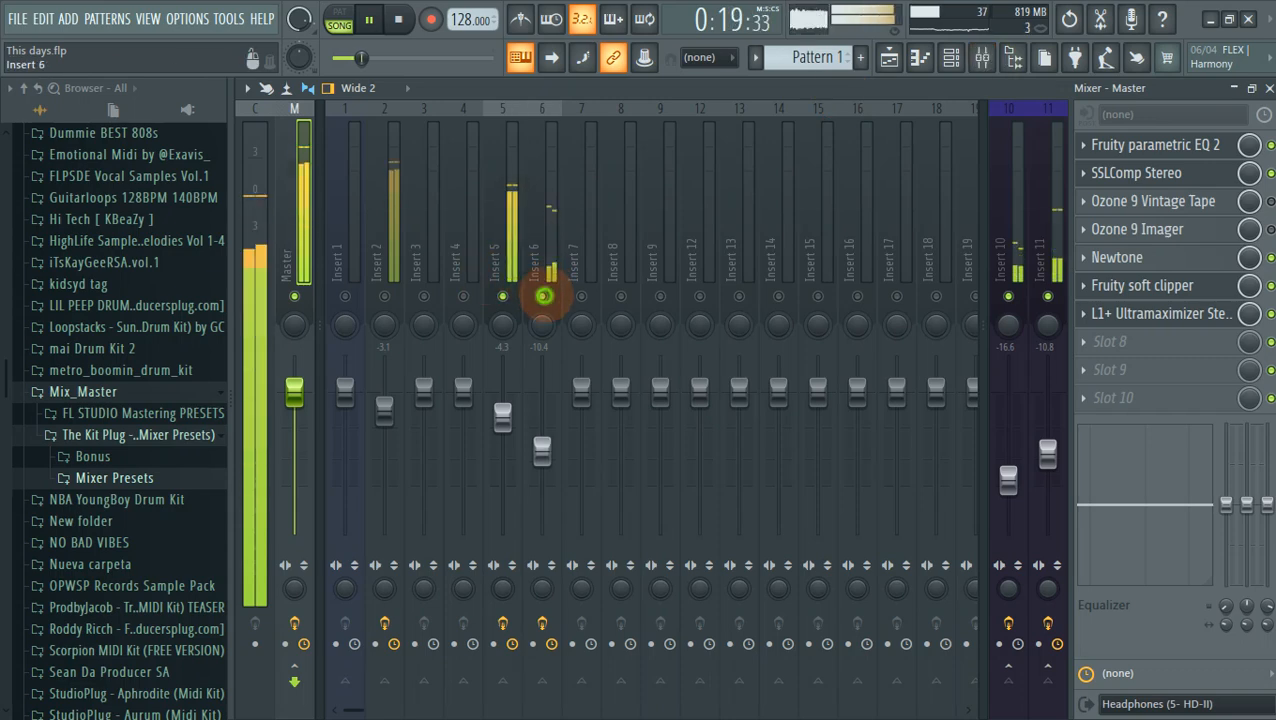
Step: Stop playback, open Auto-Tune Pro on Insert 5, and set its key to F#
click(508, 268)
key(space)
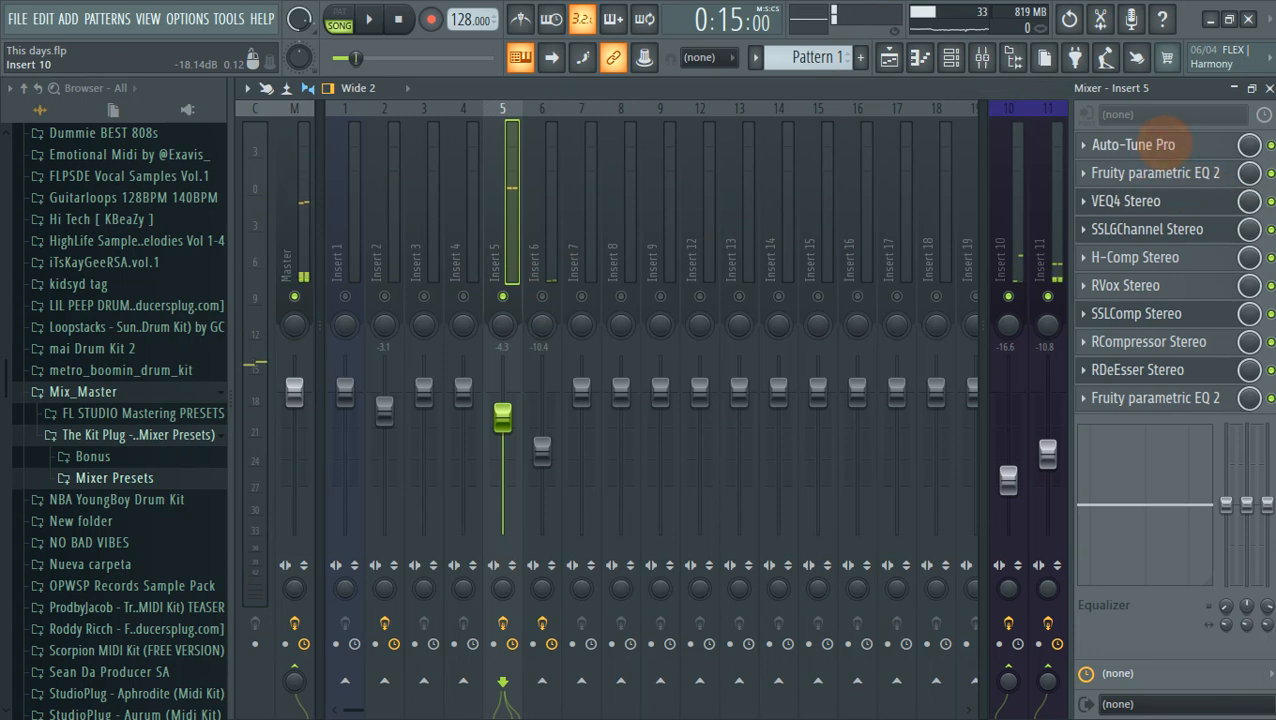
click(1218, 148)
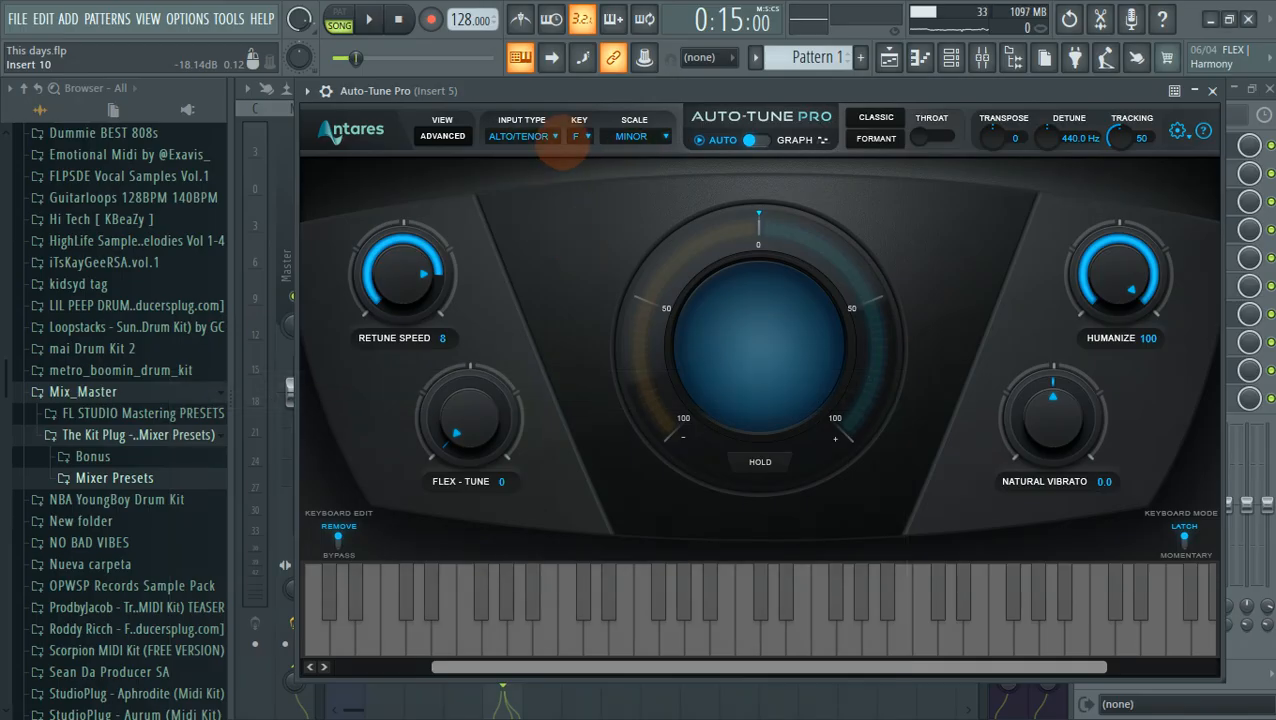
click(580, 137)
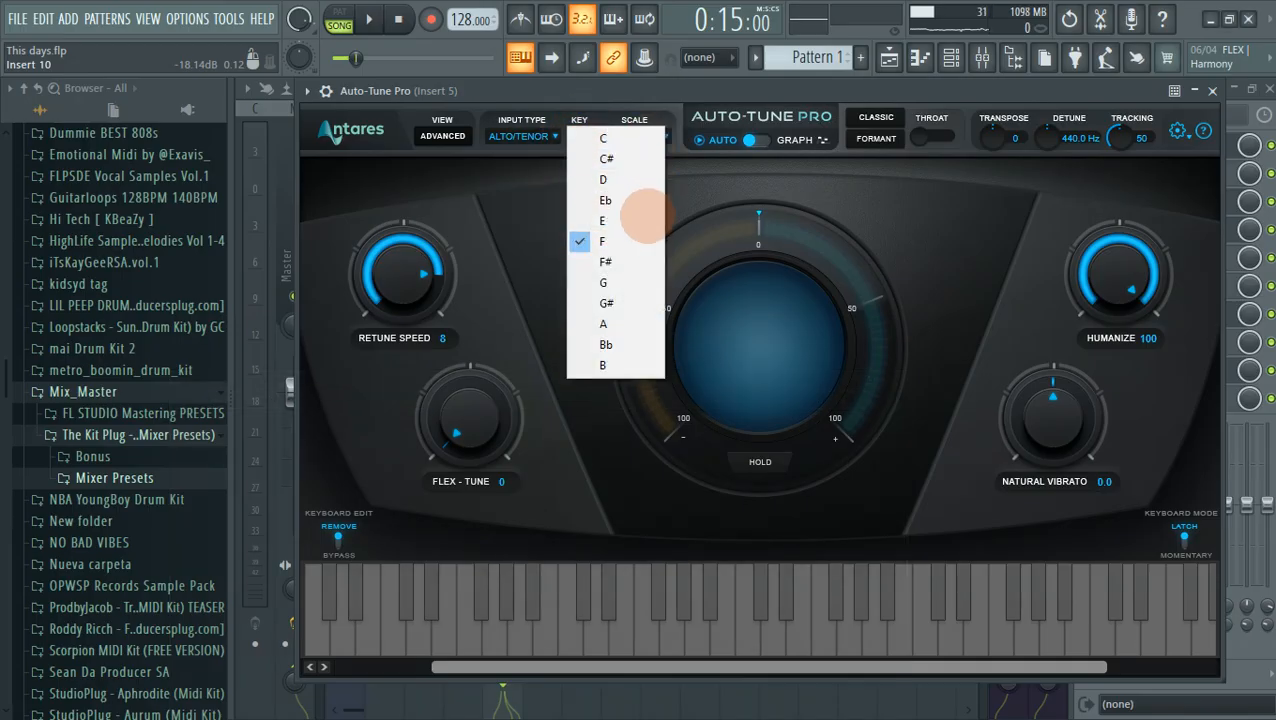
click(605, 249)
click(580, 137)
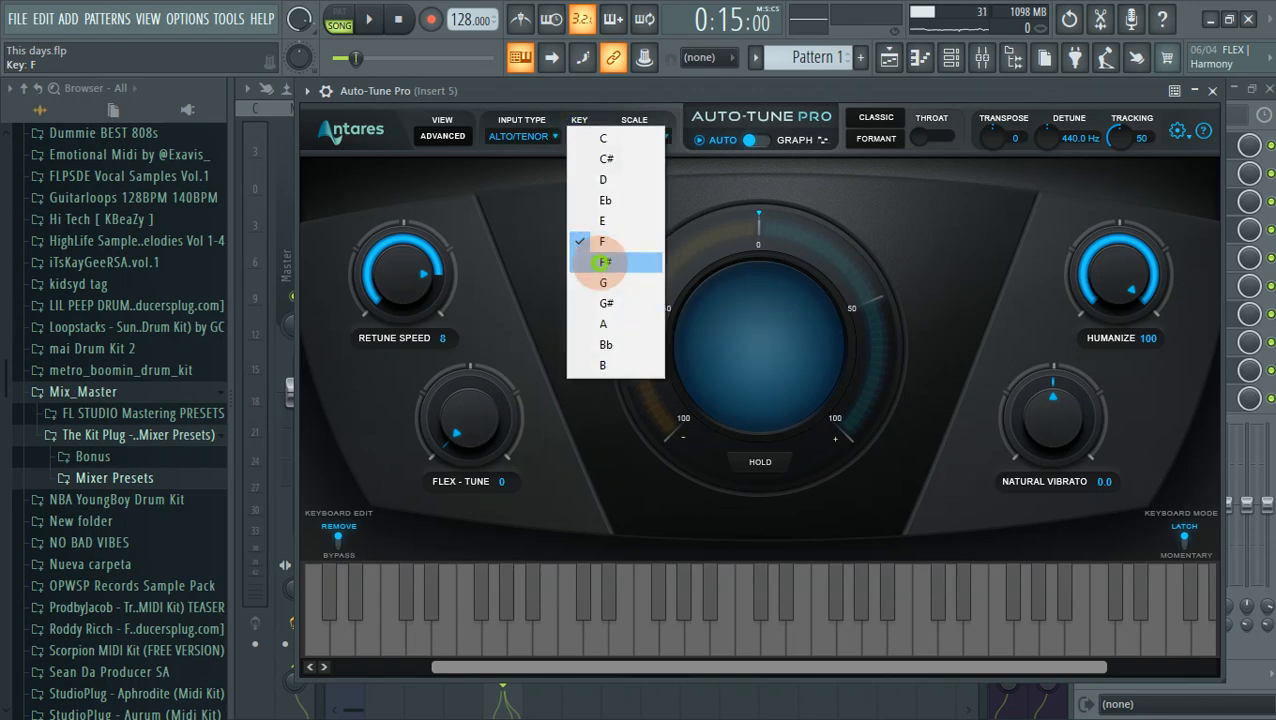
click(605, 262)
Step: Try the Low Male input type, return it to Alto/Tenor, and close Auto-Tune Pro
click(525, 136)
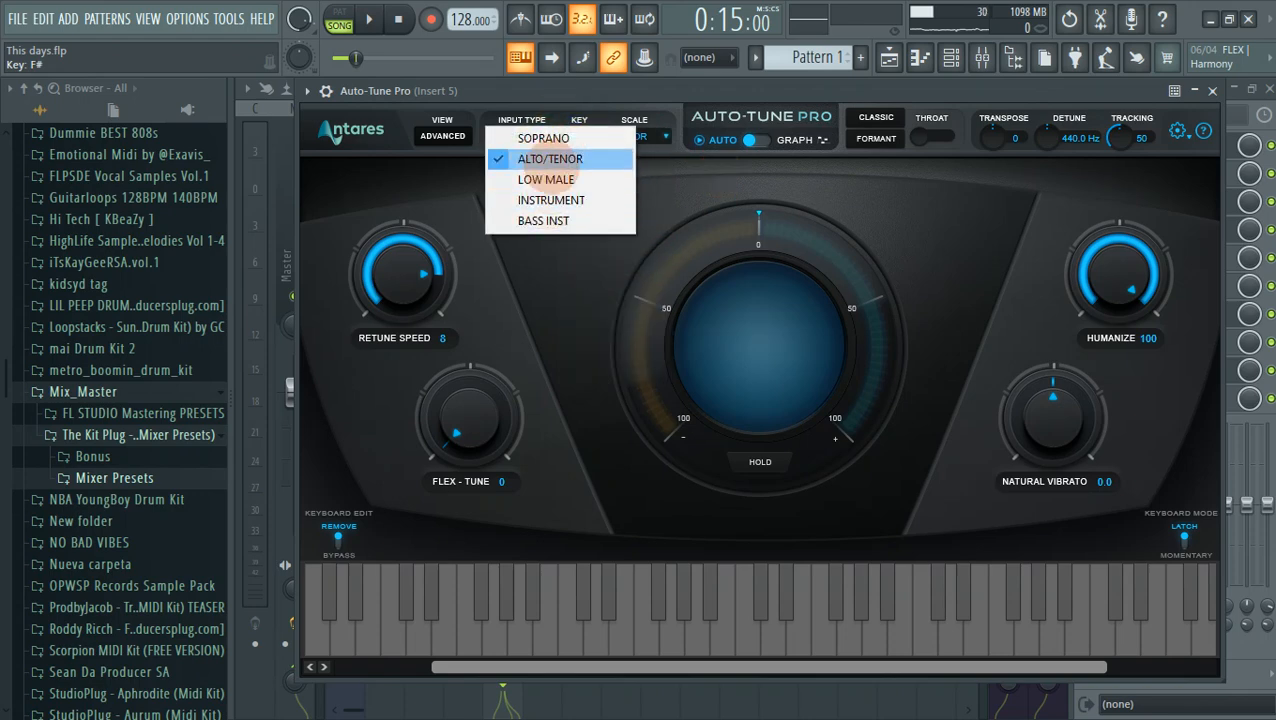
click(555, 179)
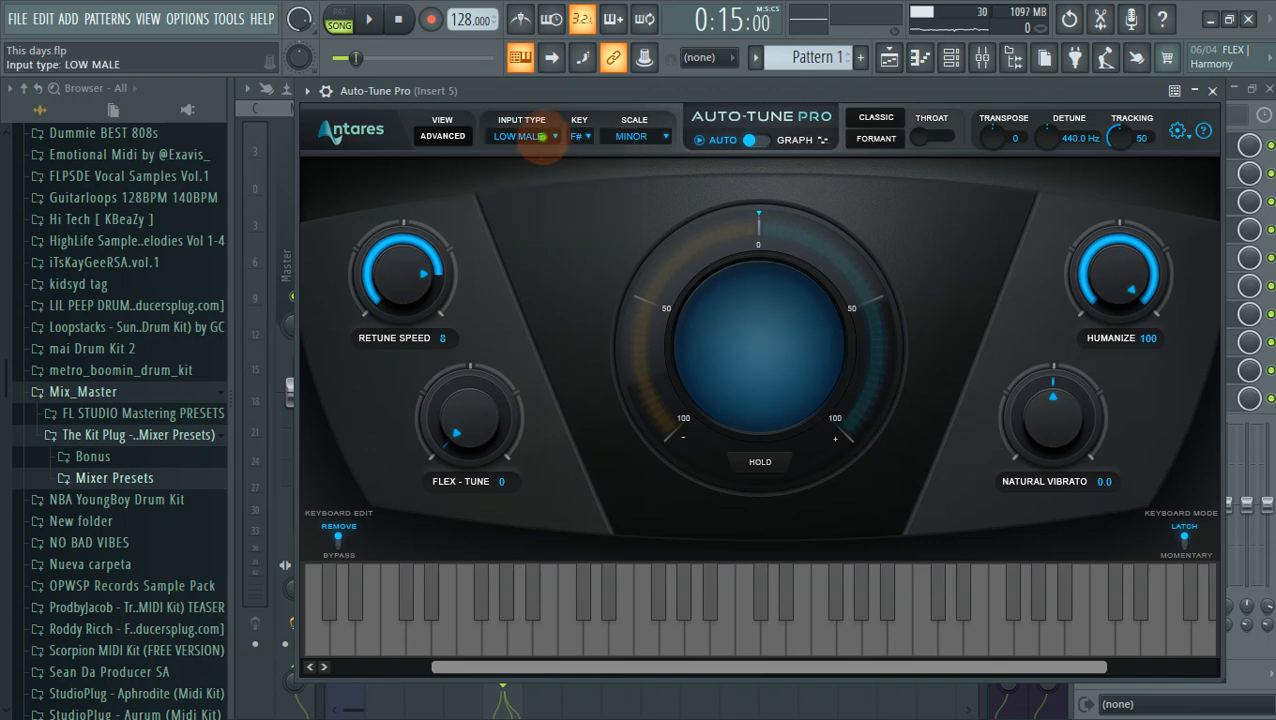
click(522, 136)
click(555, 160)
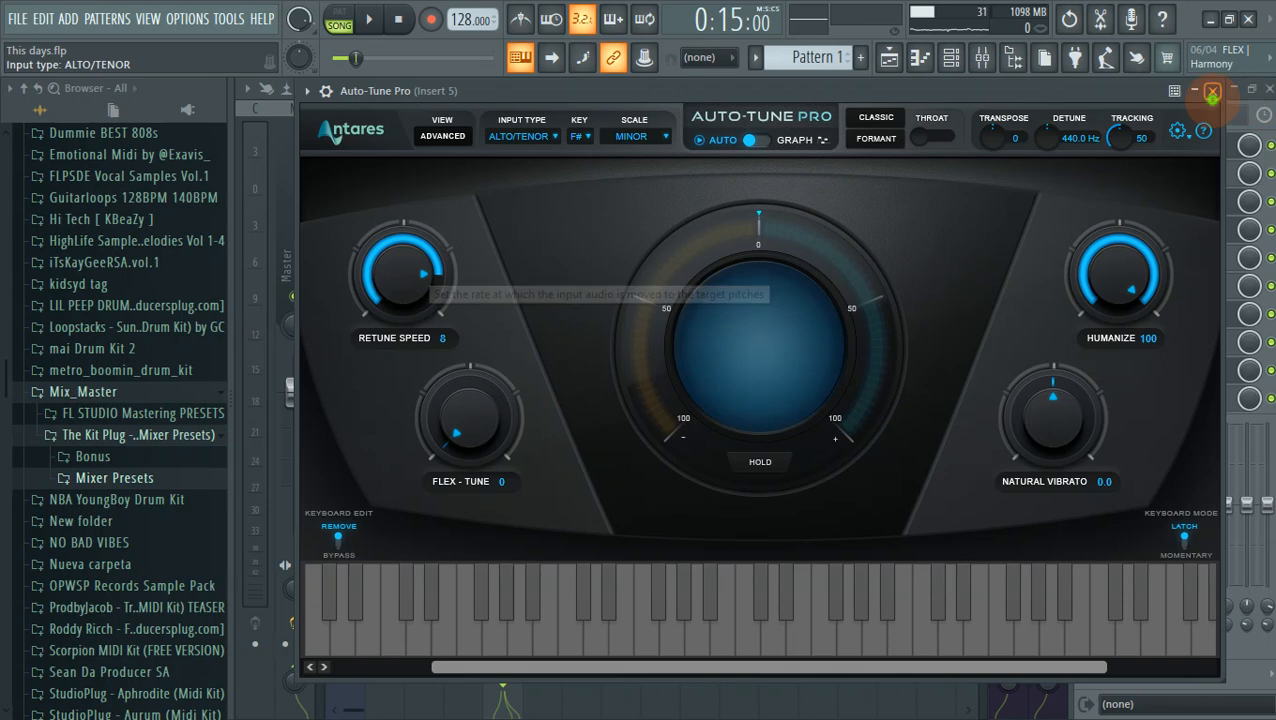
key(Escape)
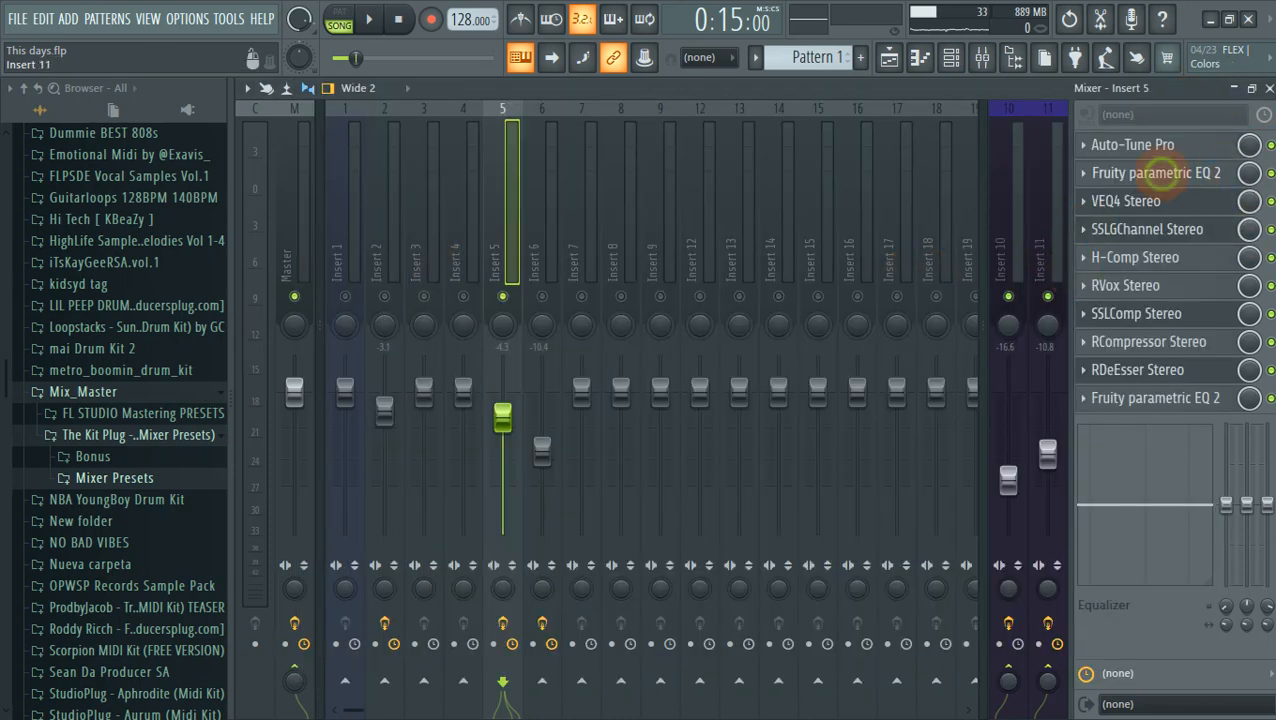
Step: Open the first Fruity parametric EQ 2 on Insert 5 and set the band 1 high-pass to 131 Hz while listening
click(1160, 173)
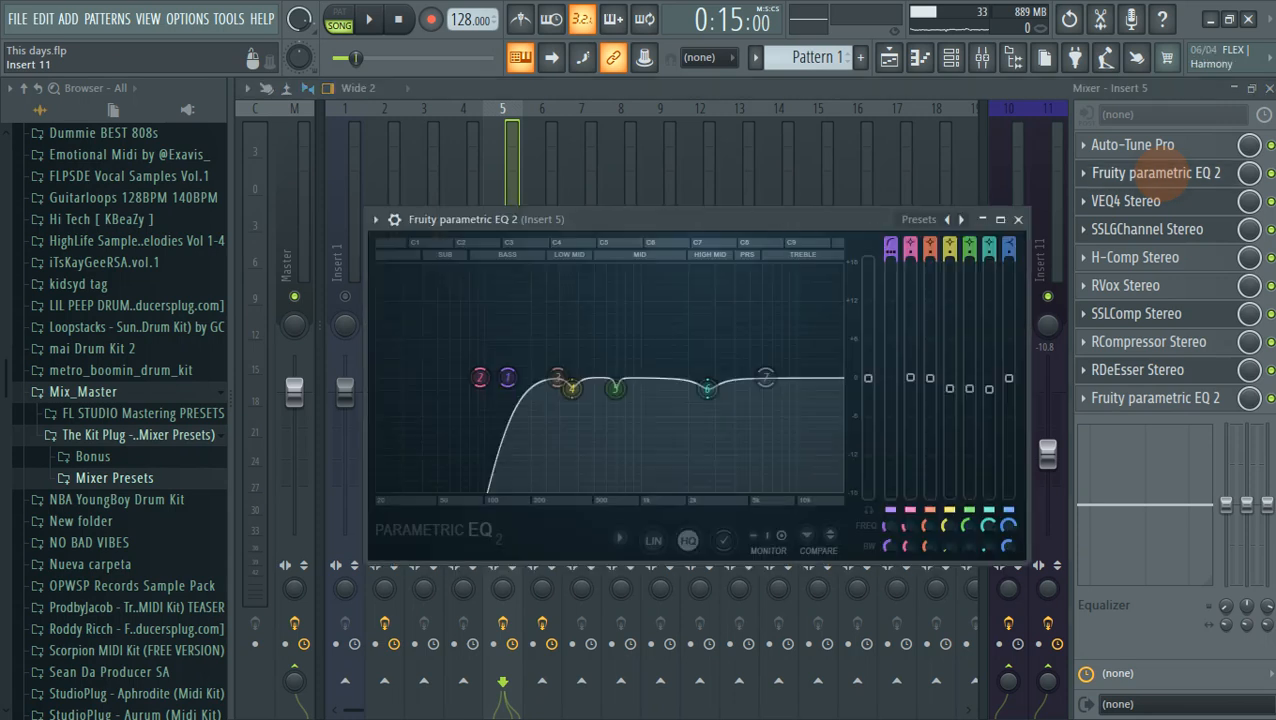
drag(805, 220, 740, 107)
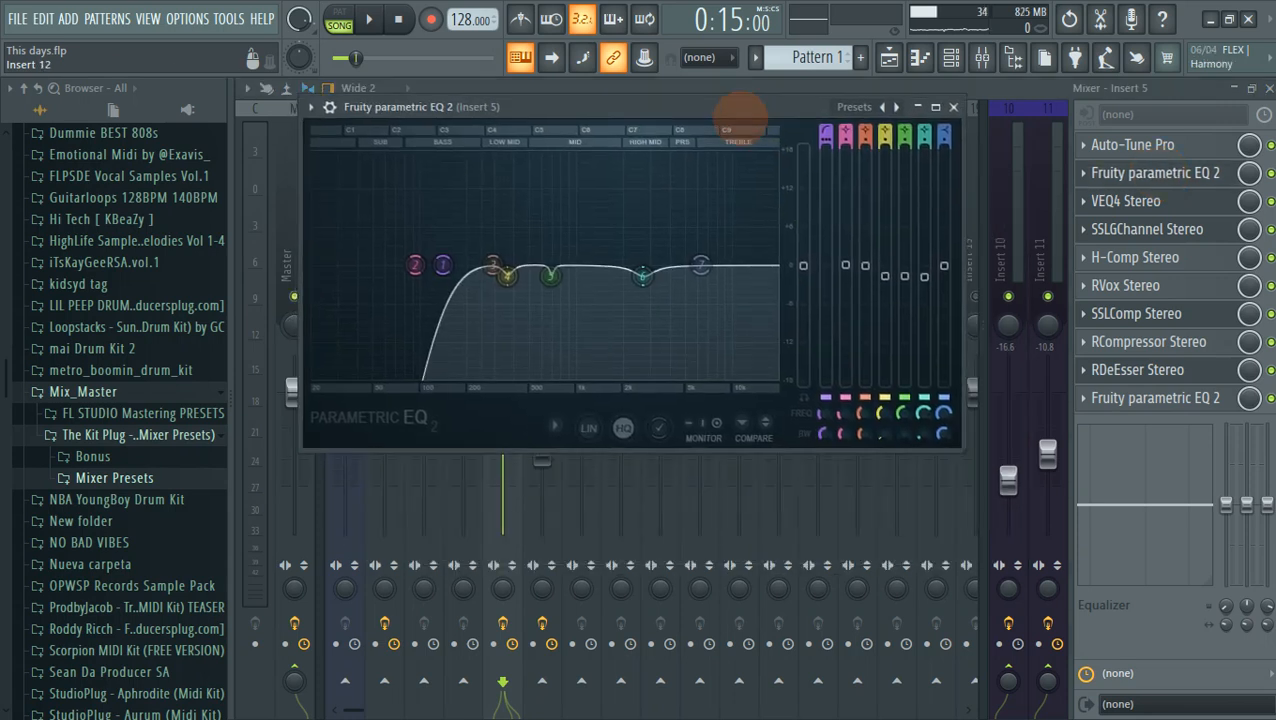
click(442, 264)
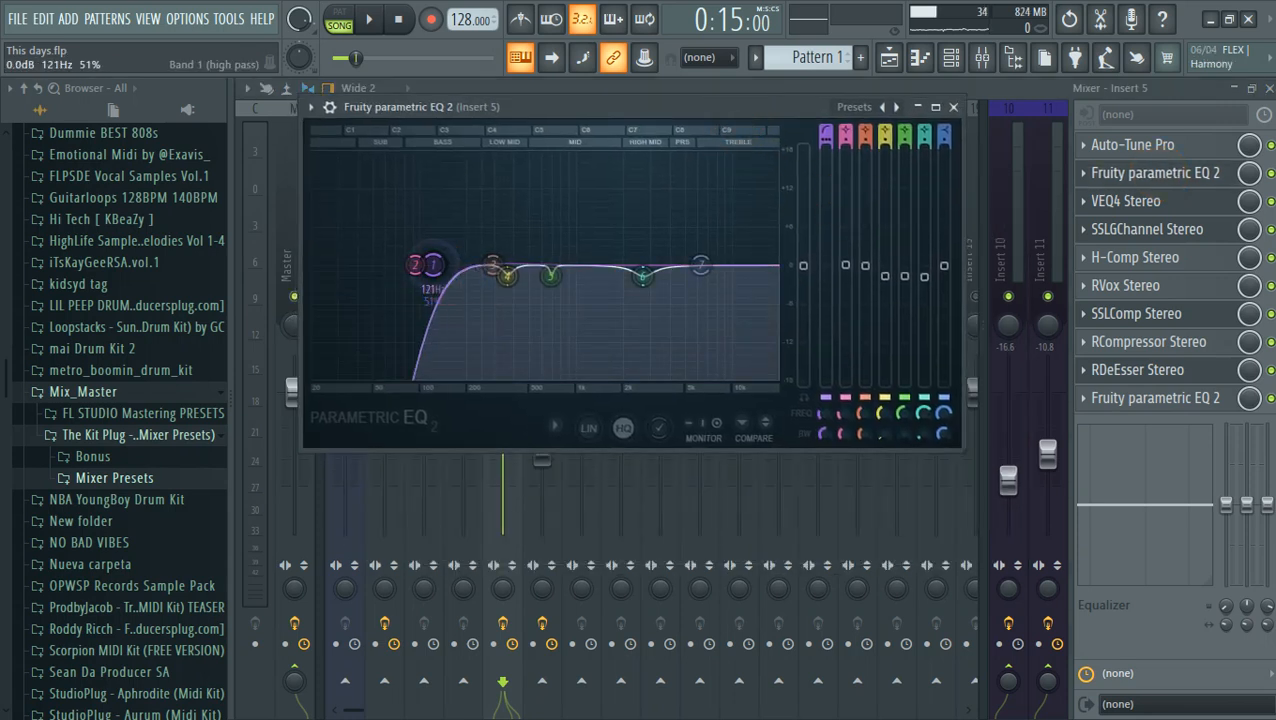
mouse_move(424, 264)
mouse_down()
mouse_move(325, 264)
mouse_move(438, 264)
mouse_up()
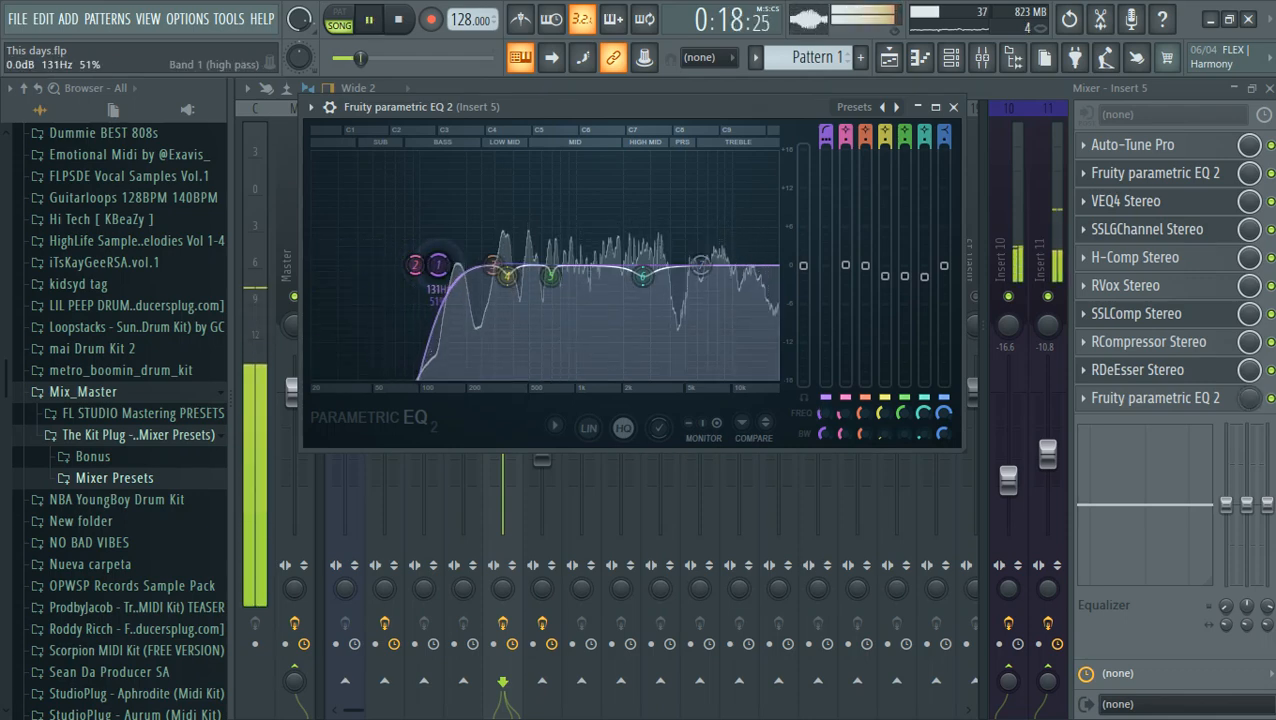
key(space)
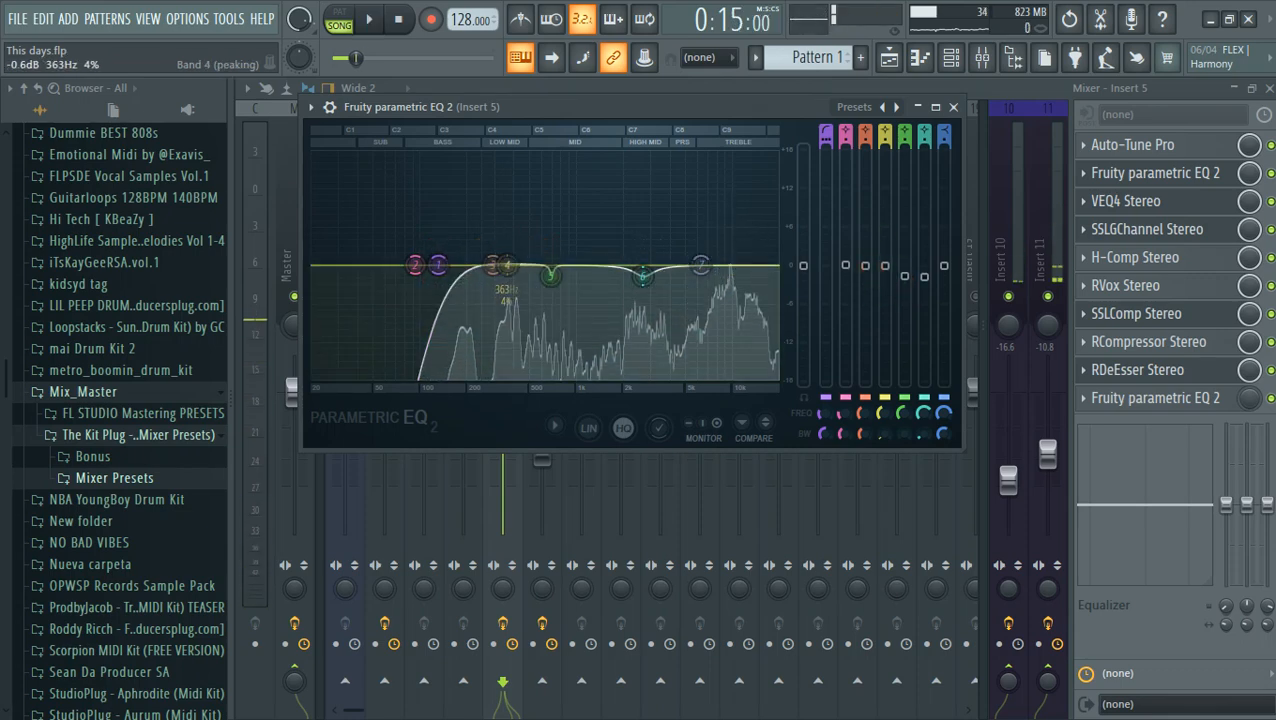
Step: Set band 4 to -2.8 dB, and shape band 3 into a narrow, near-maximum boost at about 1 kHz
mouse_move(887, 277)
mouse_down()
mouse_move(885, 201)
mouse_move(885, 282)
mouse_up()
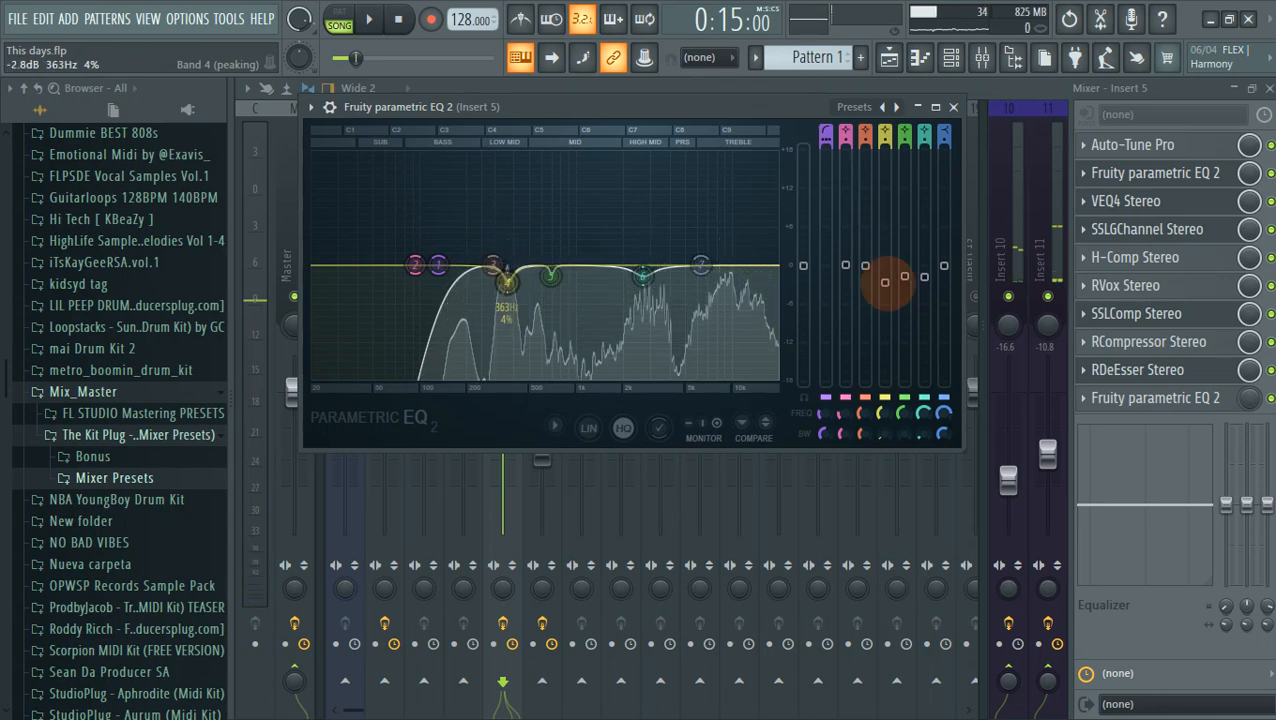
drag(492, 263, 578, 152)
scroll(585, 235, down, 5)
scroll(578, 152, up, 2)
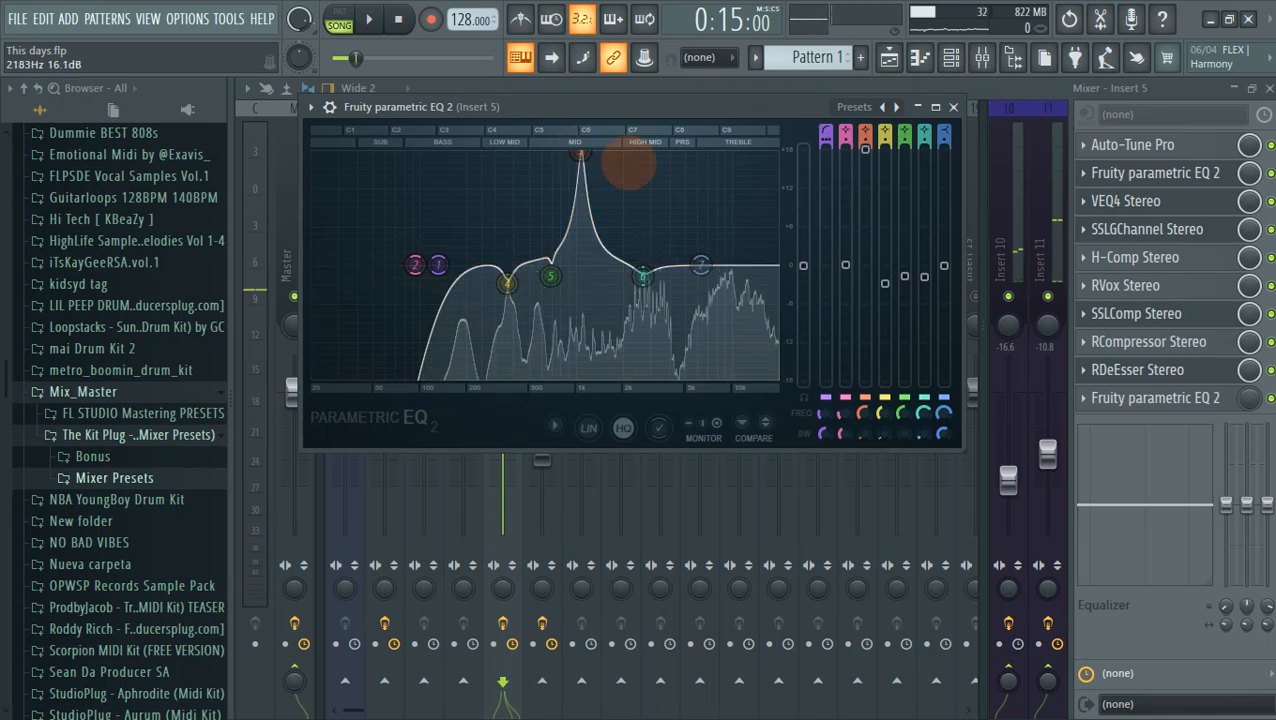
Step: Lower the band 3 boost at about 1 kHz, reset the band to its default, and close the parametric EQ
drag(577, 155, 581, 204)
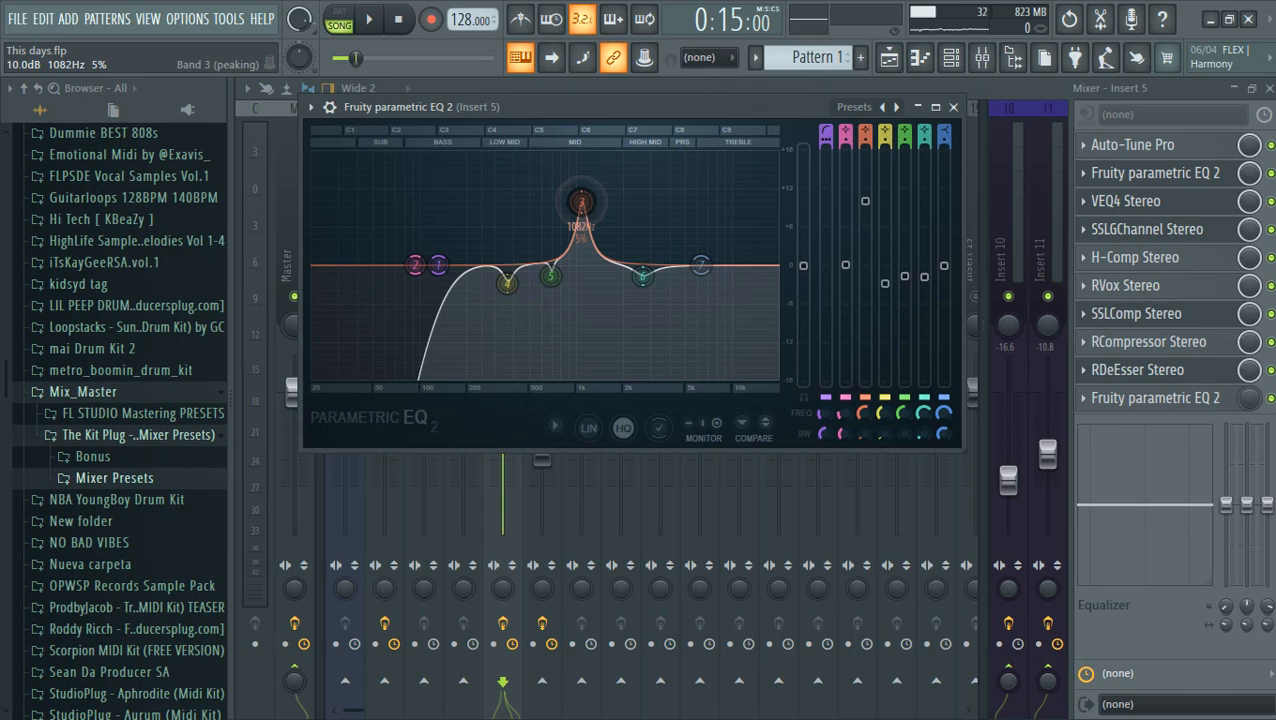
drag(581, 204, 580, 202)
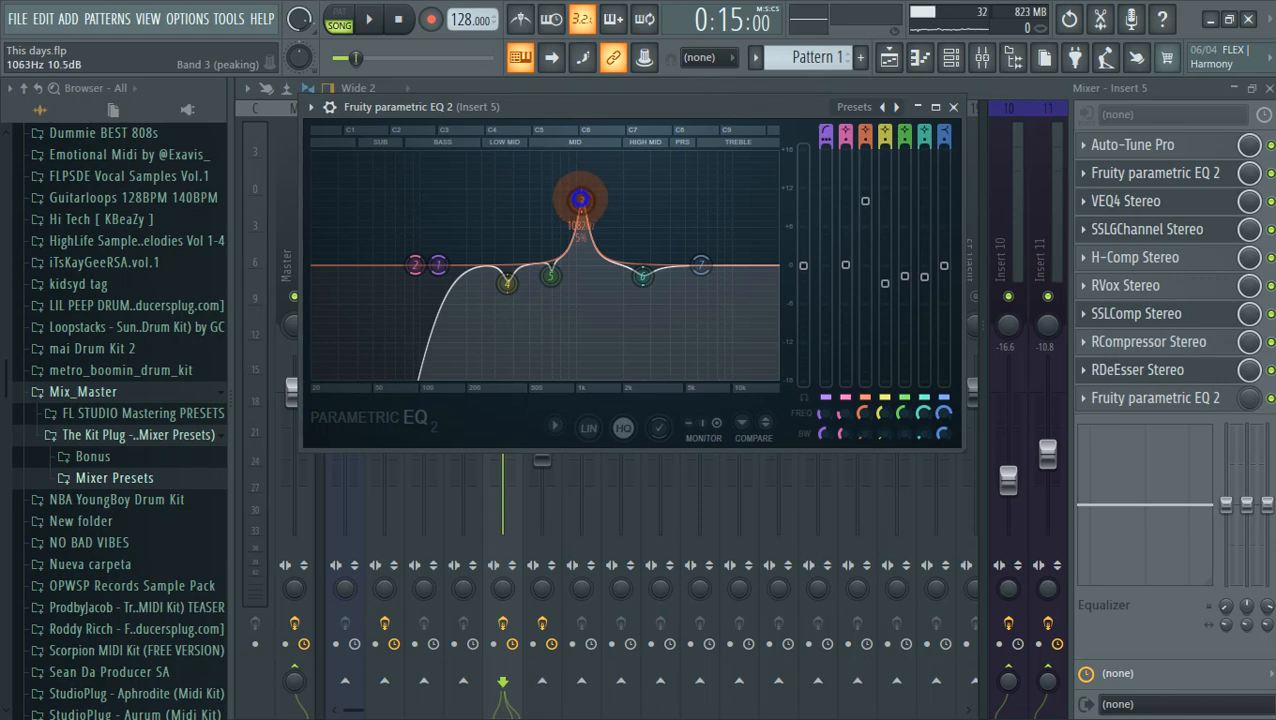
right_click(580, 202)
click(600, 215)
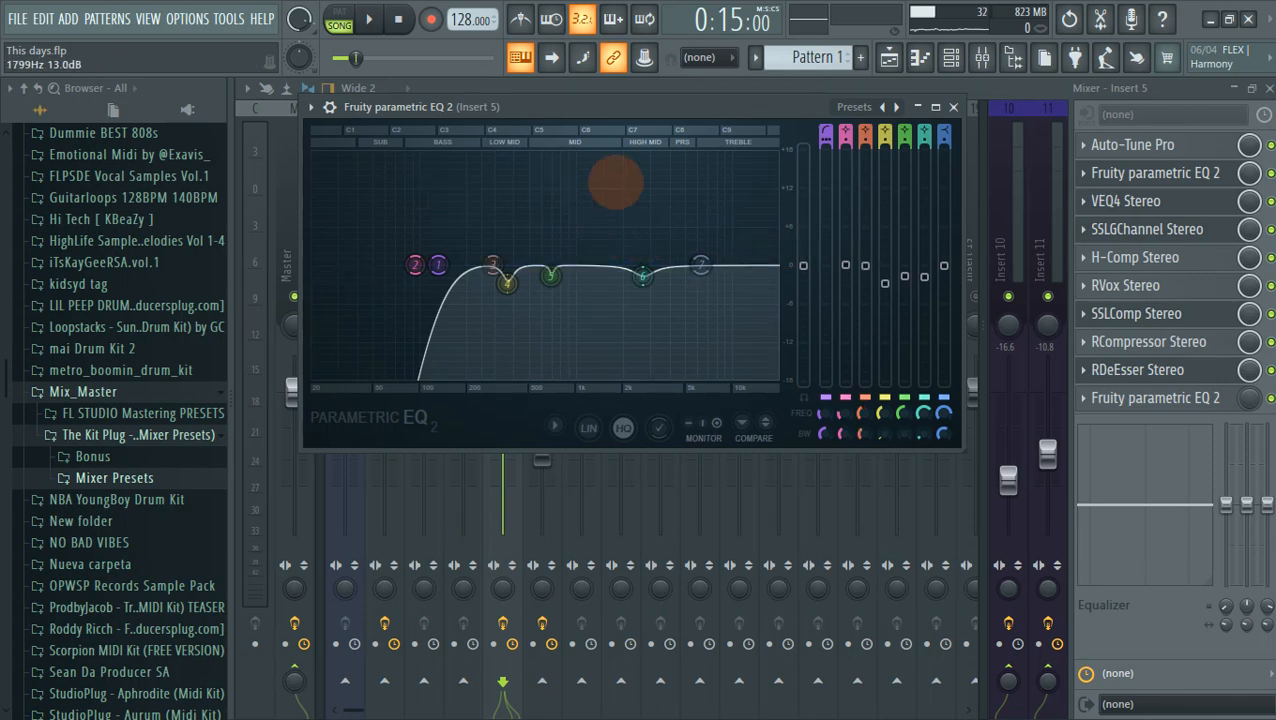
drag(769, 114, 752, 129)
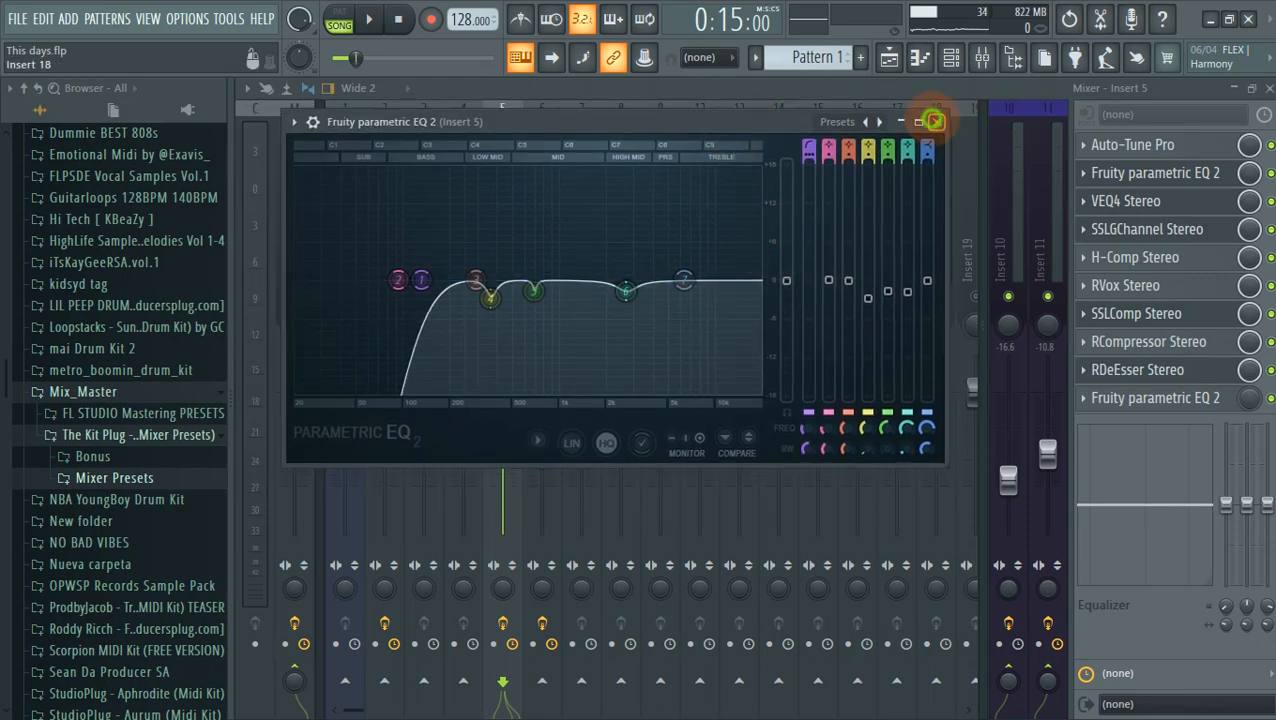
click(936, 121)
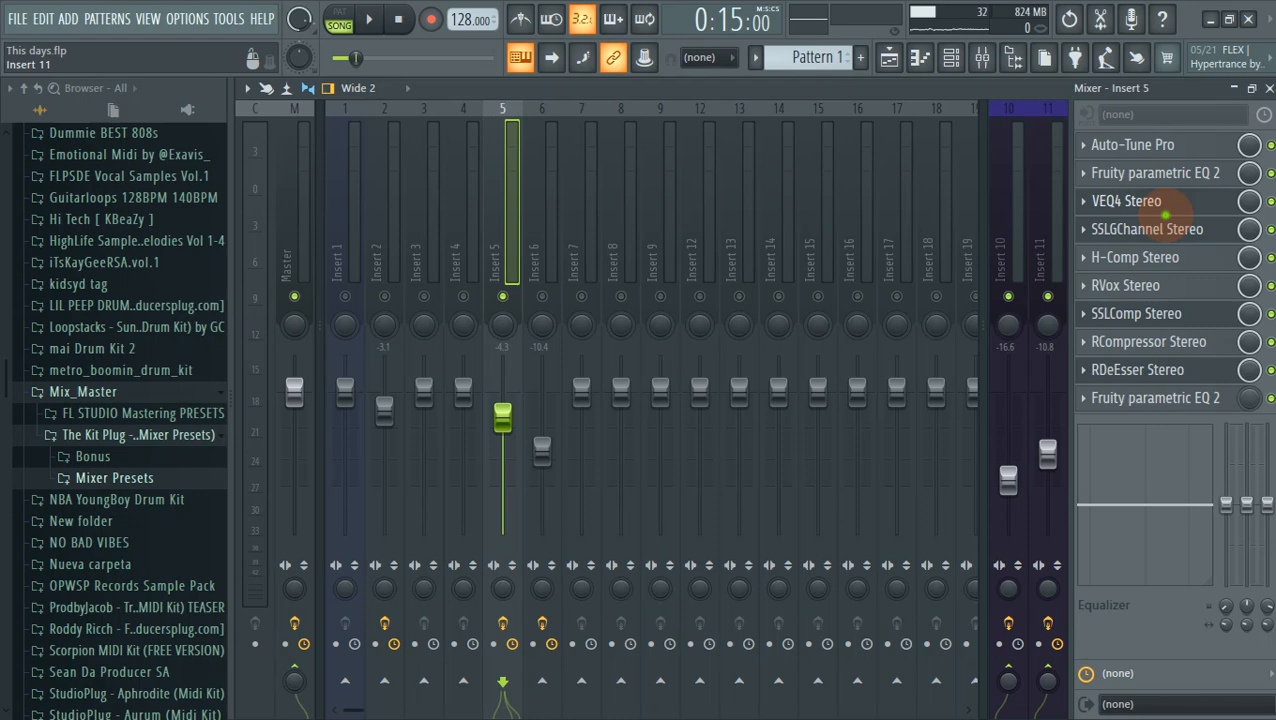
Step: Open VEQ4 Stereo on Insert 5, choose the Lead Vocal preset, and close the plugin
click(1200, 204)
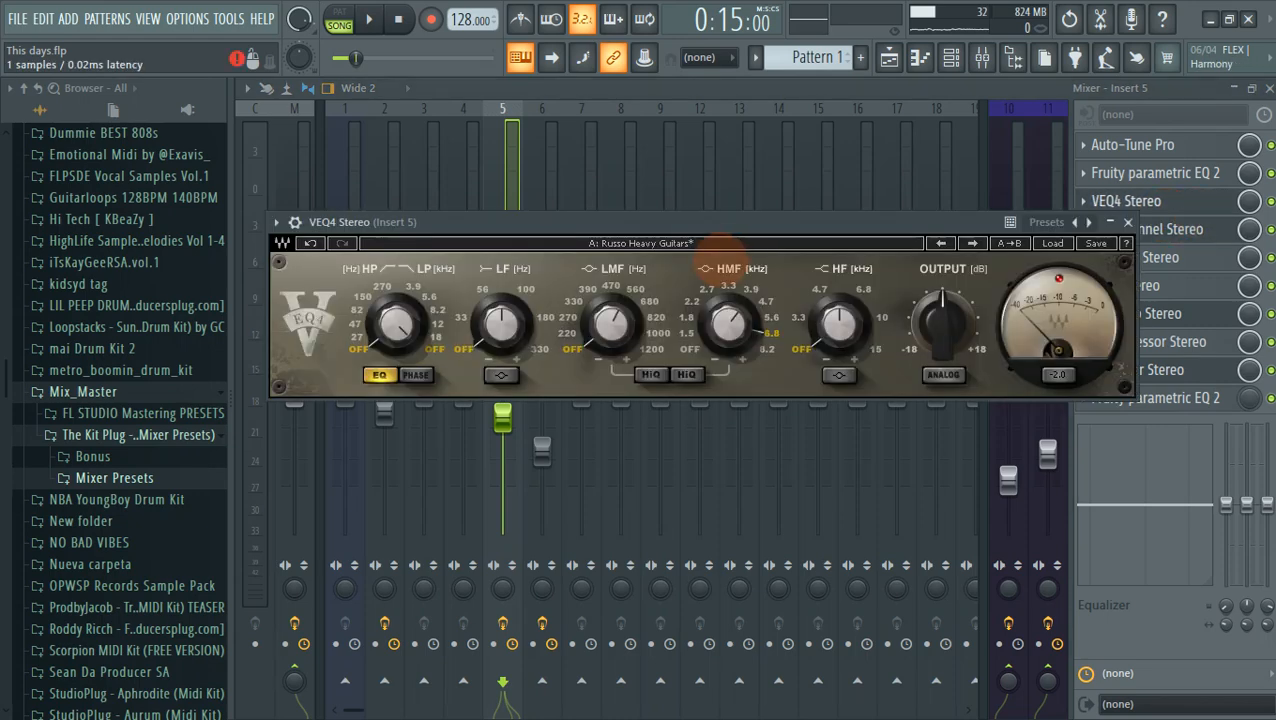
drag(814, 222, 780, 136)
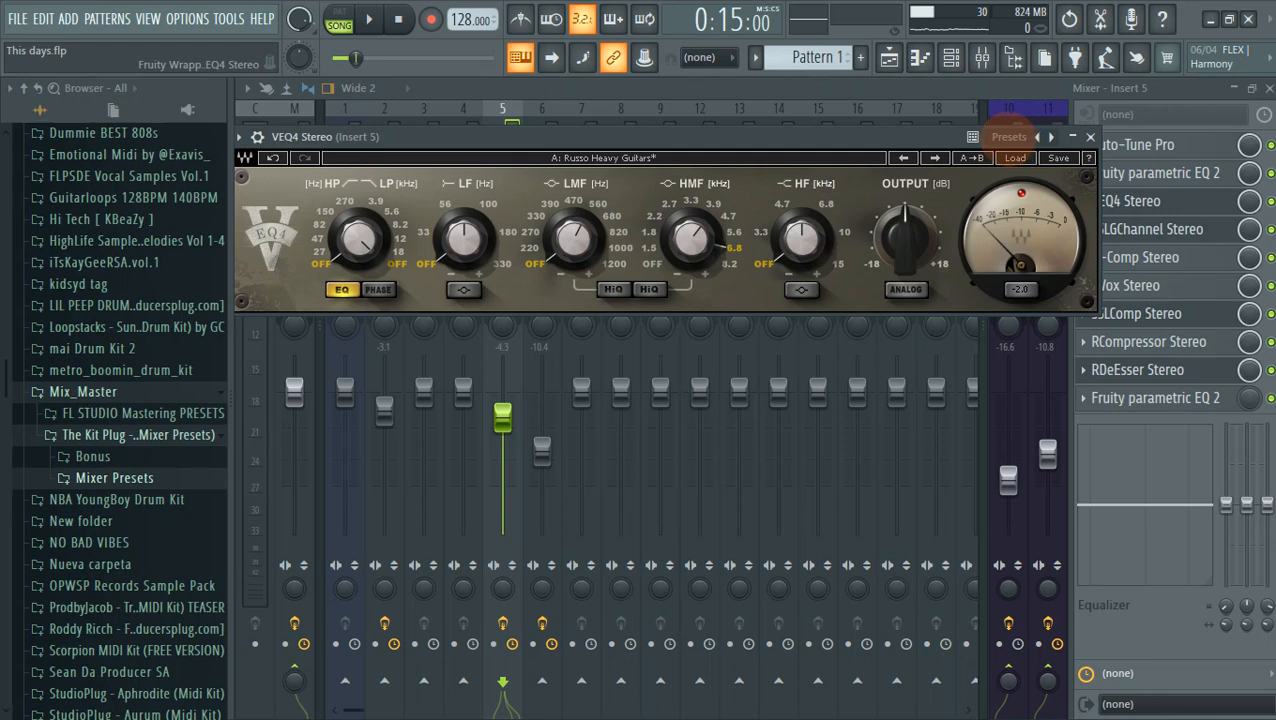
click(1008, 137)
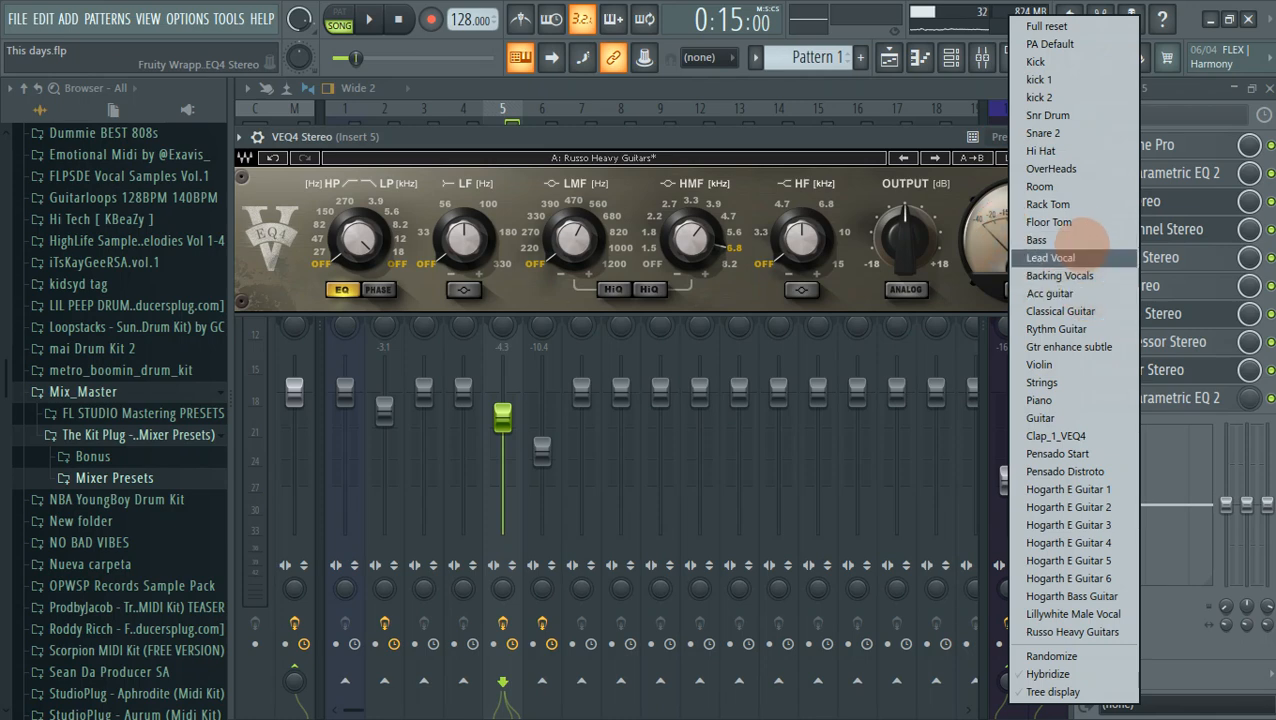
click(1078, 257)
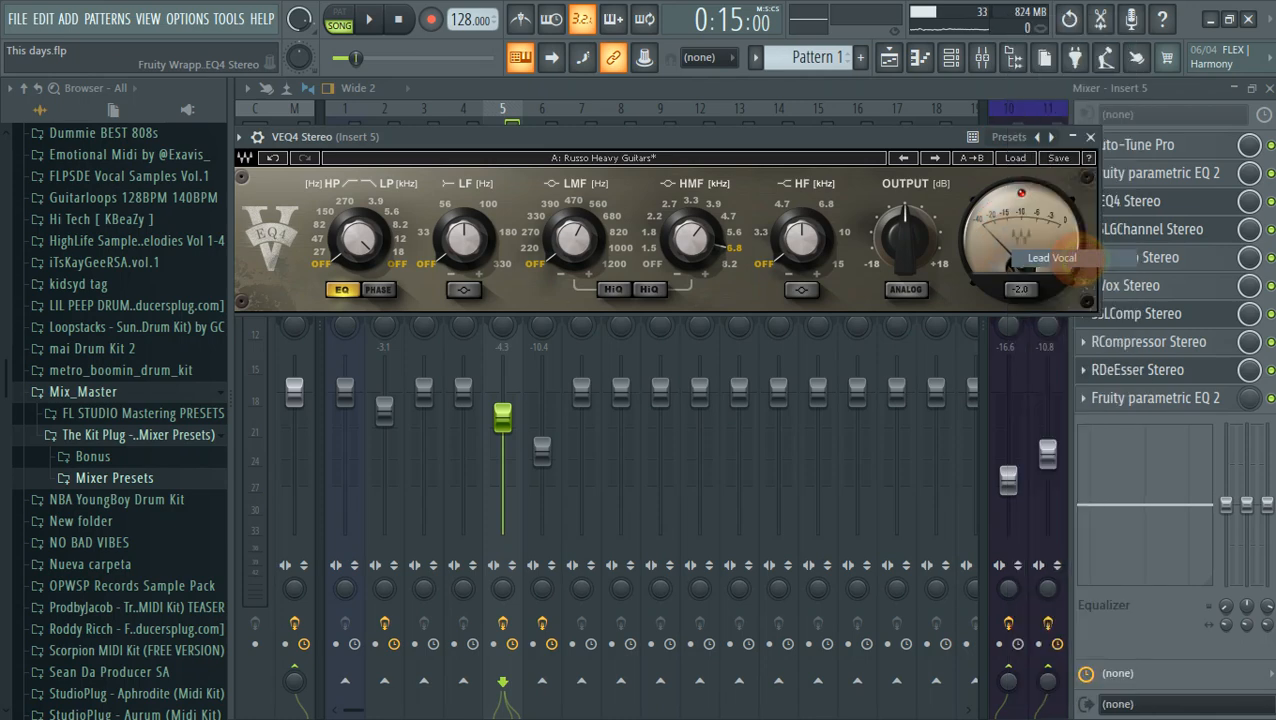
click(917, 90)
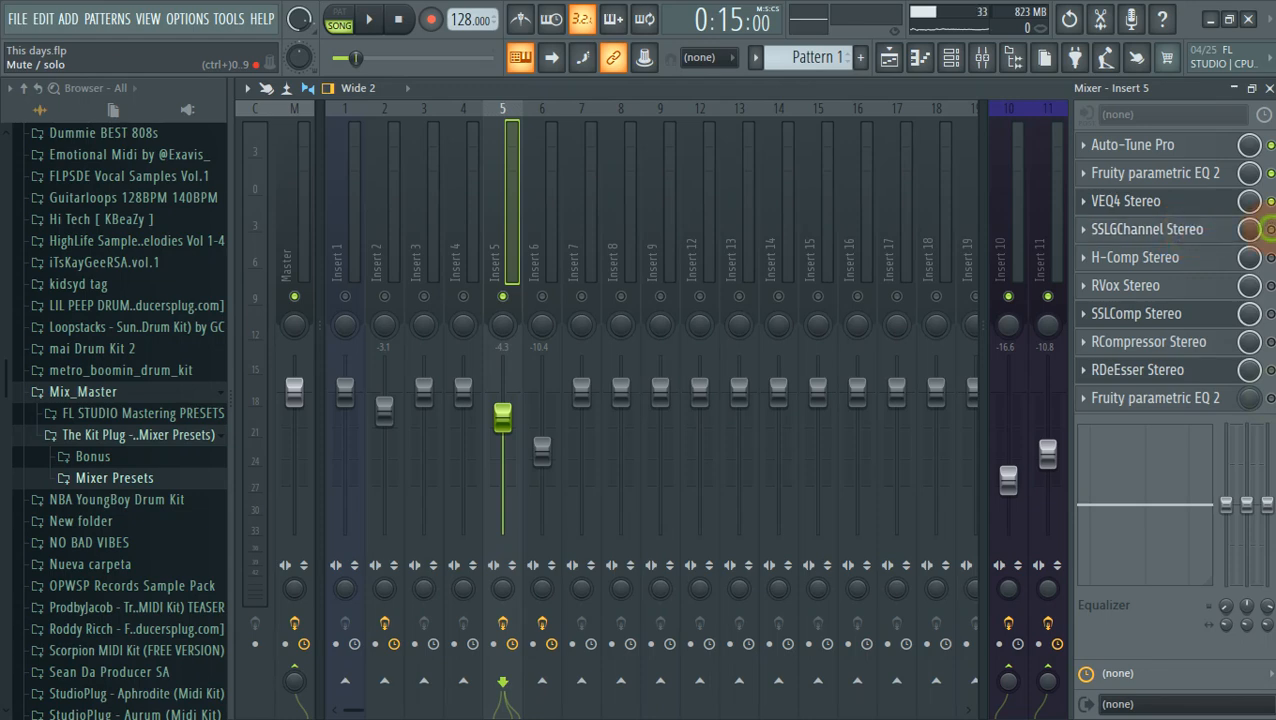
Step: Review the HF, HMF and LMF settings in SSLGChannel Stereo on Insert 5 and save the project
click(1200, 229)
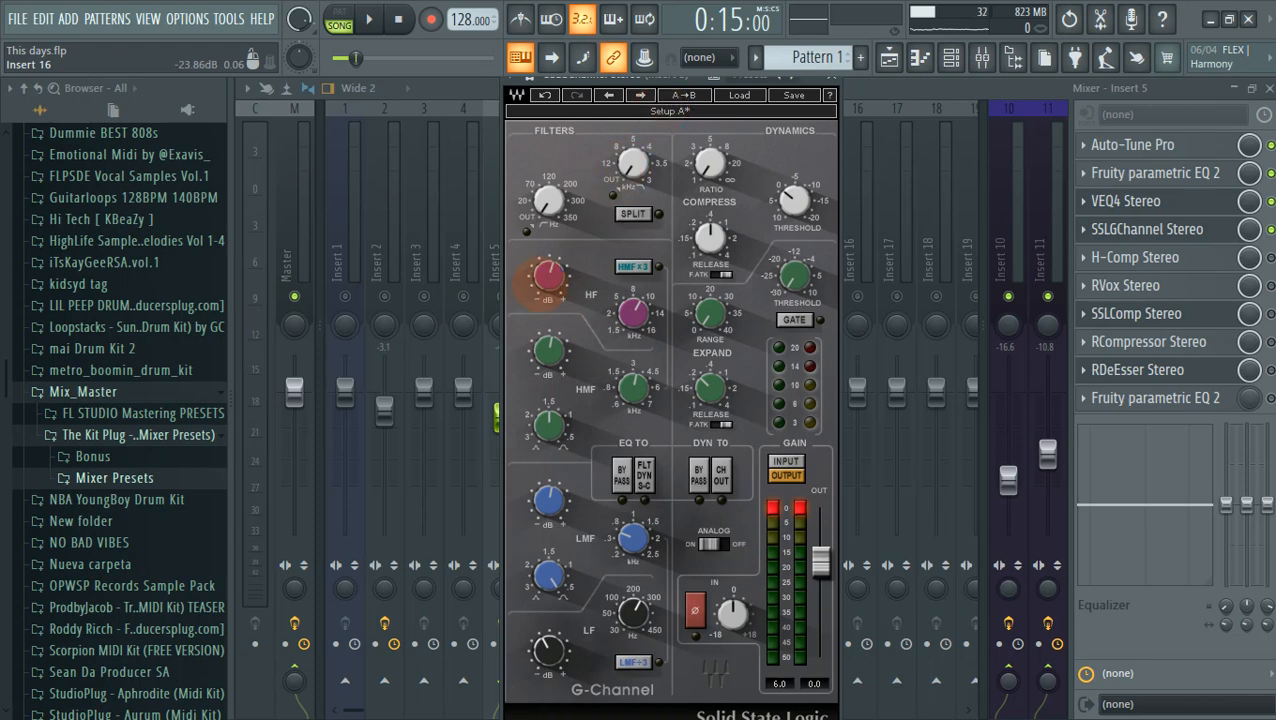
mouse_move(549, 276)
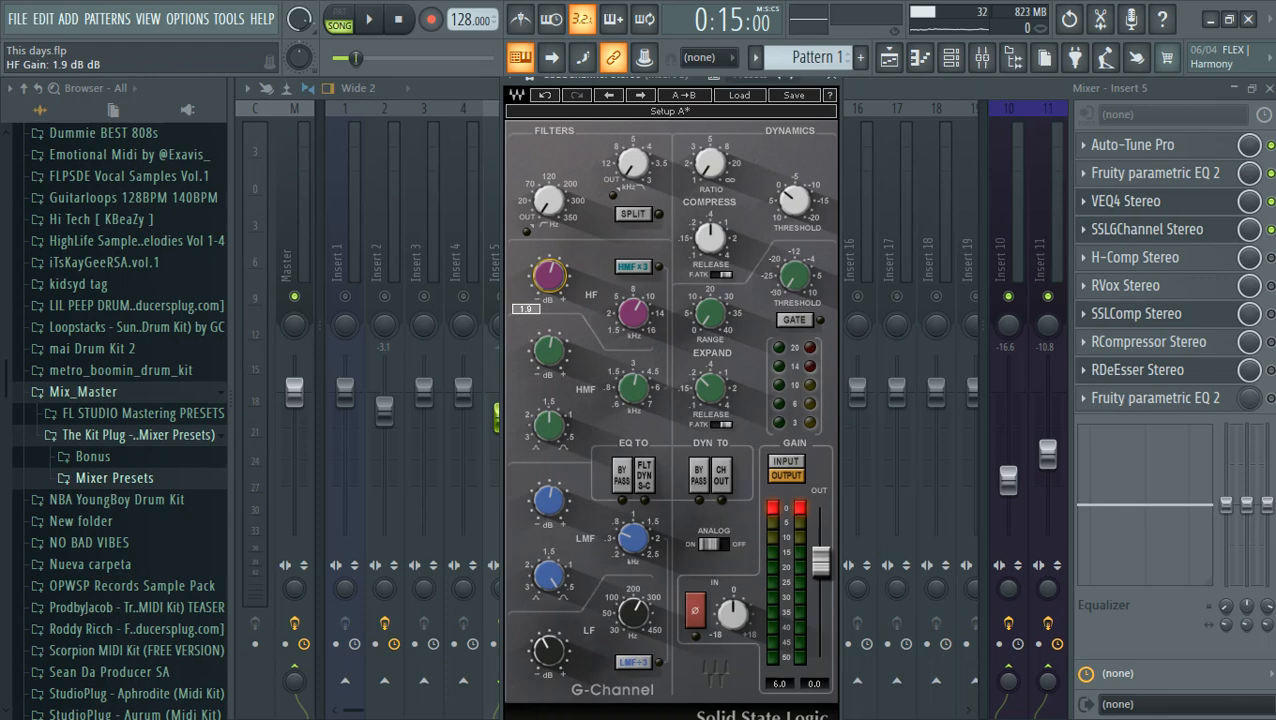
mouse_move(633, 312)
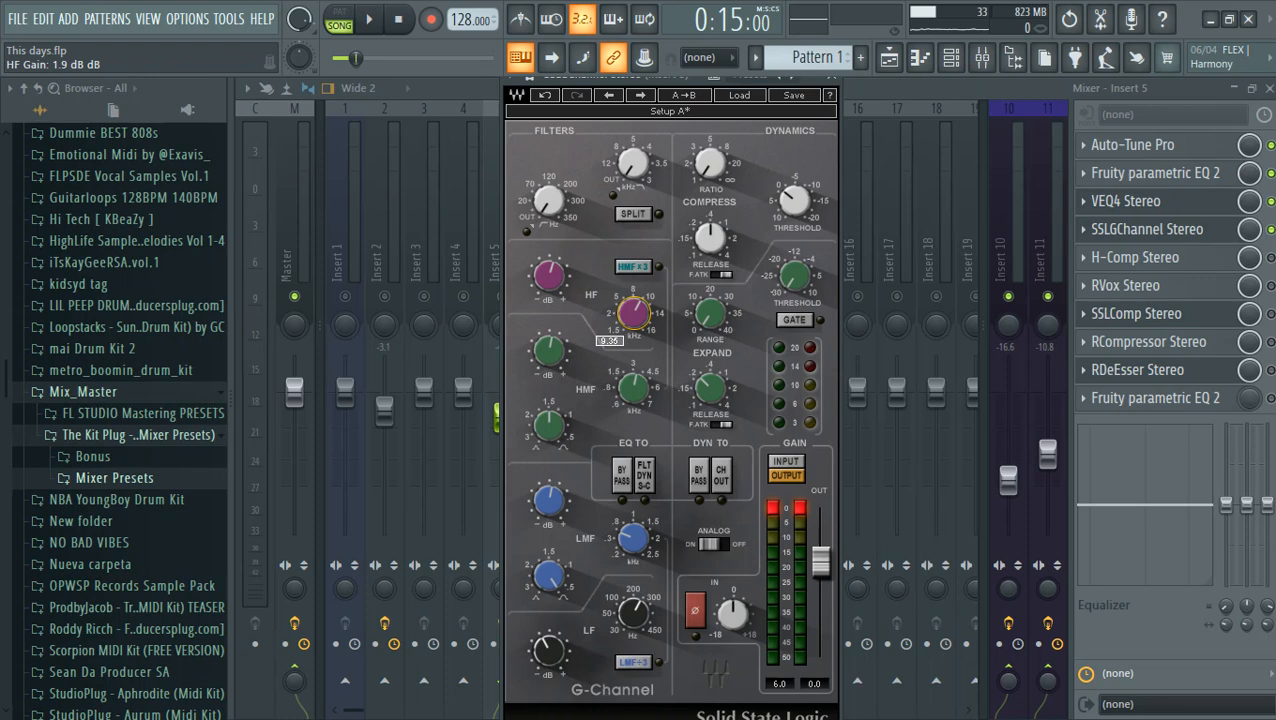
mouse_move(549, 350)
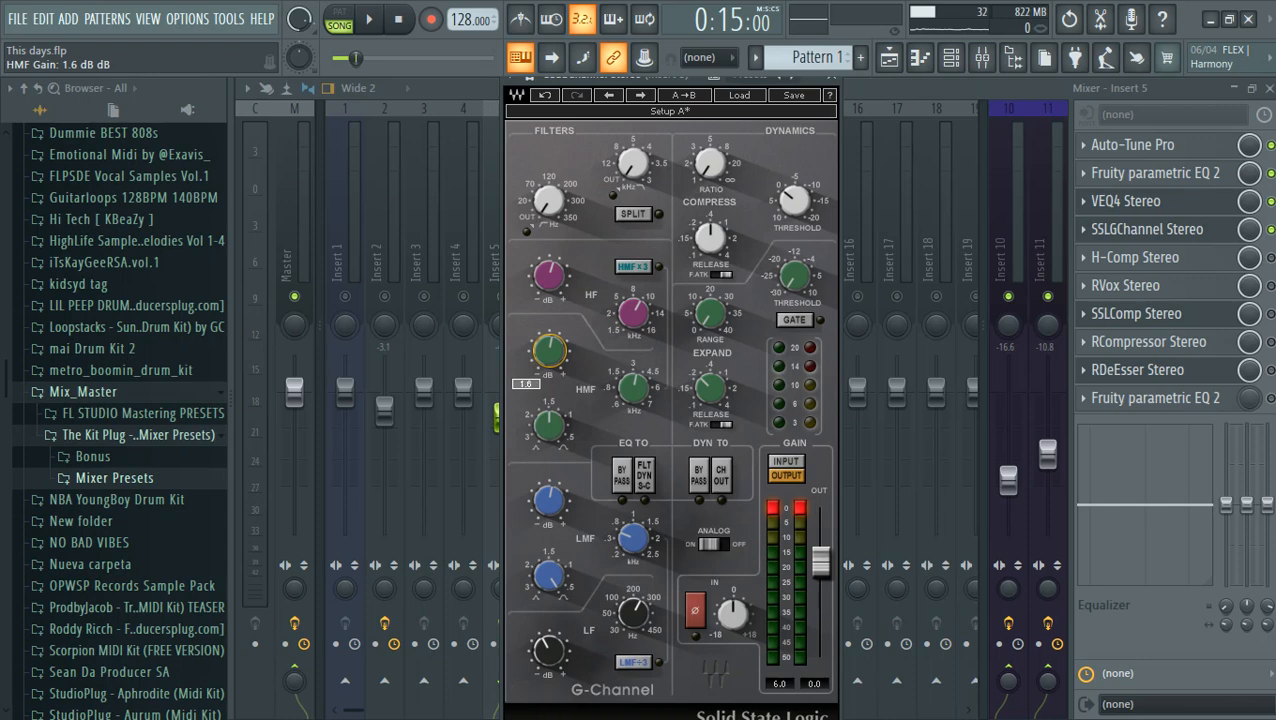
mouse_move(634, 388)
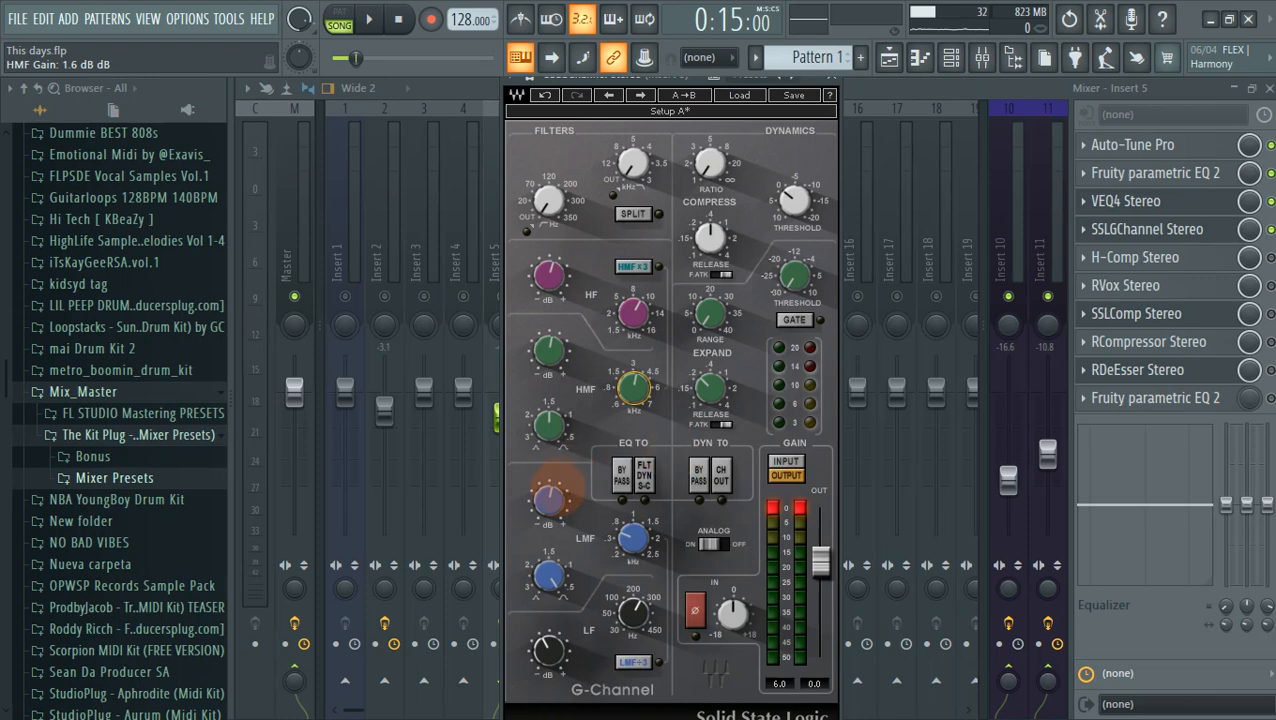
mouse_move(549, 500)
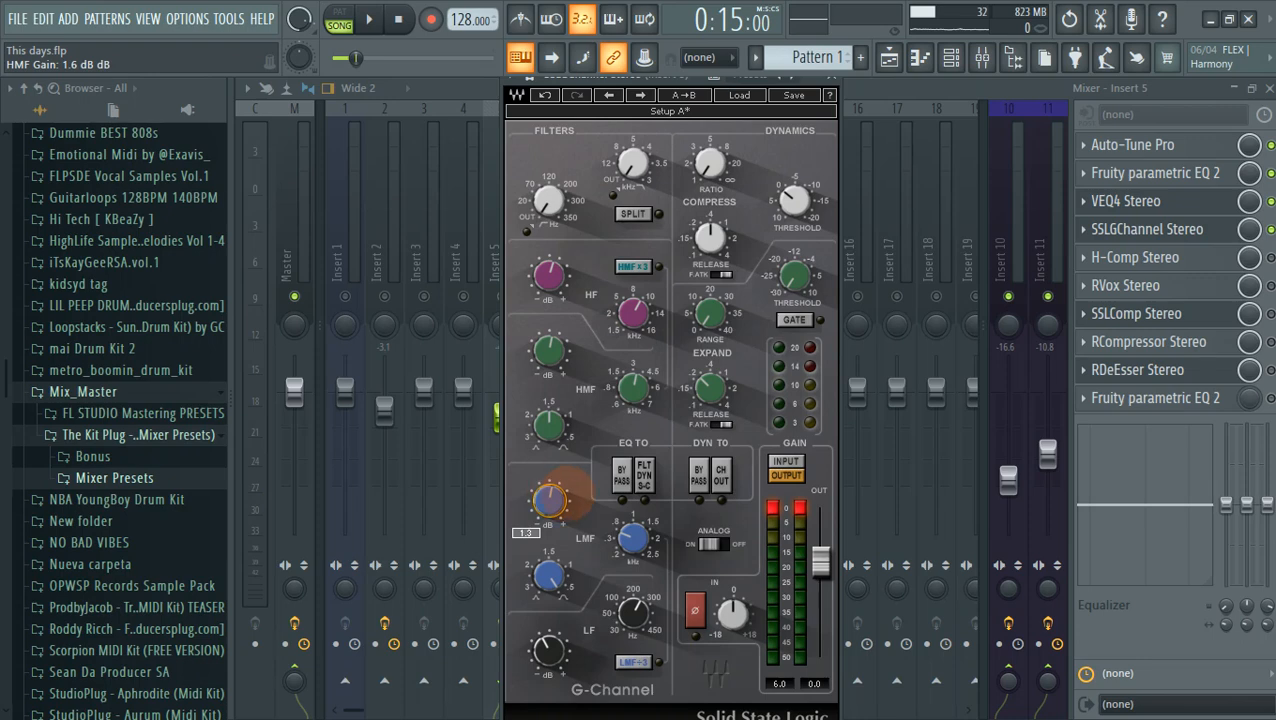
mouse_move(633, 538)
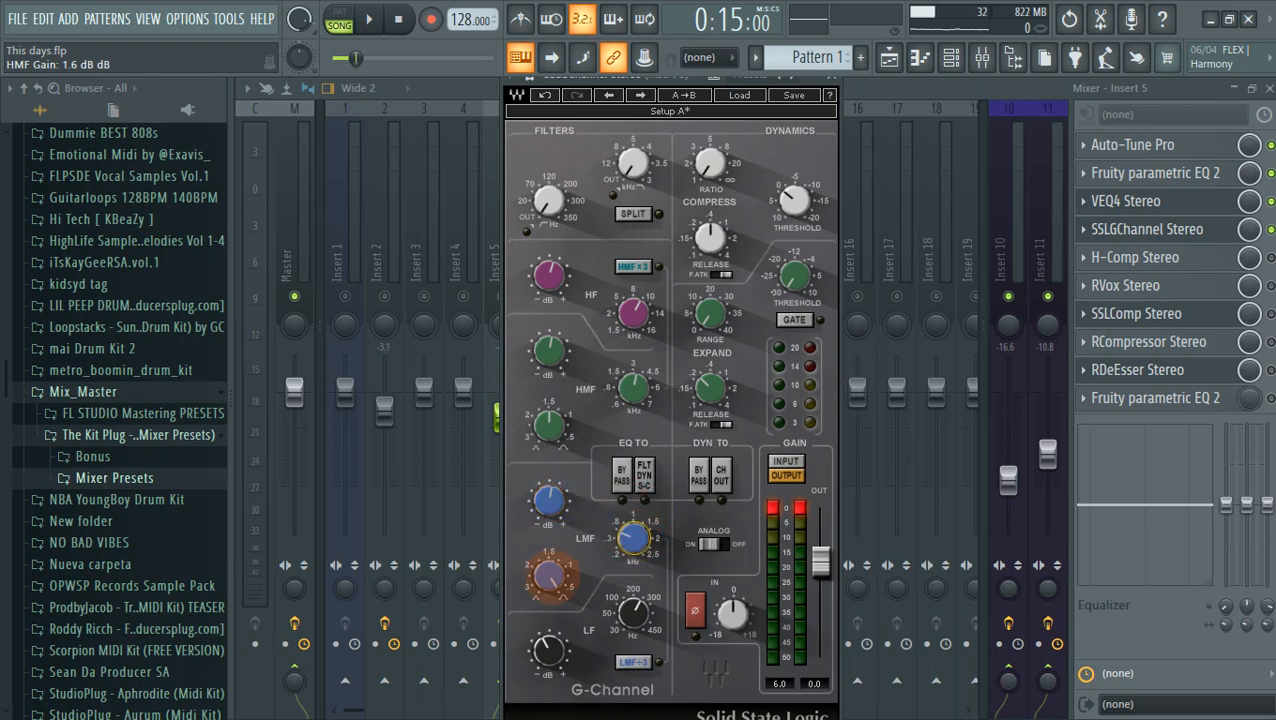
mouse_move(549, 575)
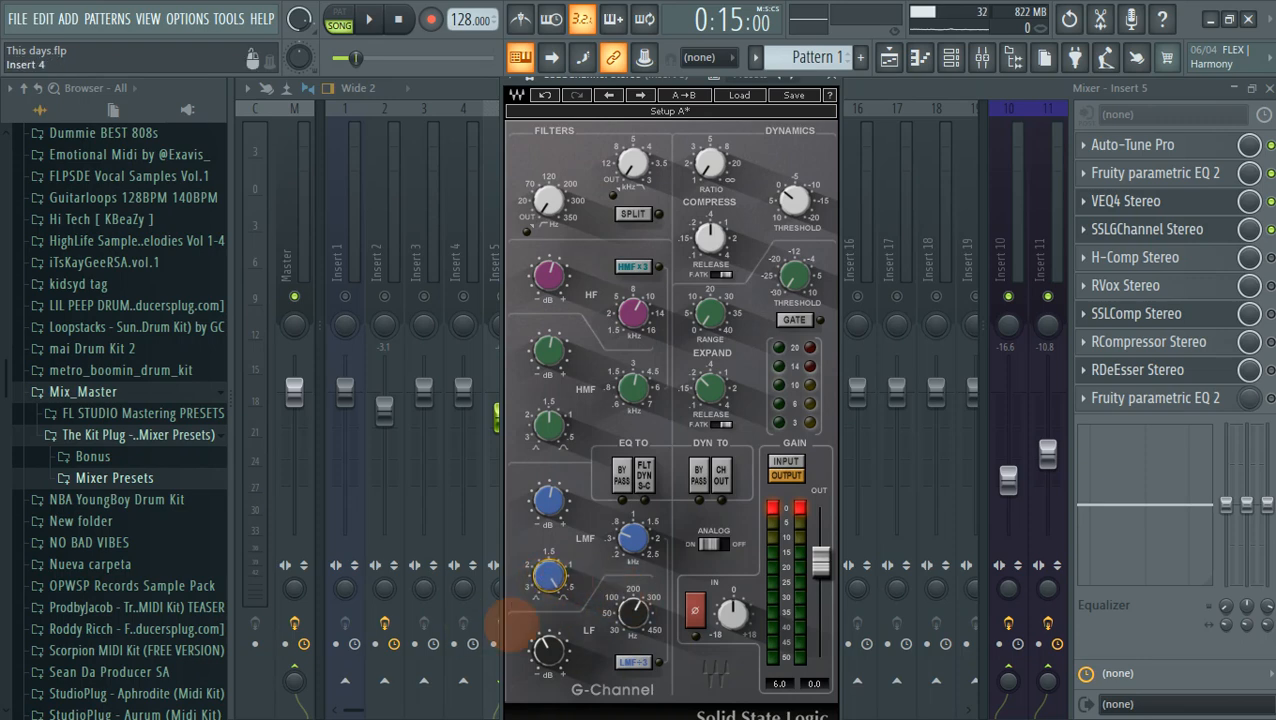
key(ctrl+s)
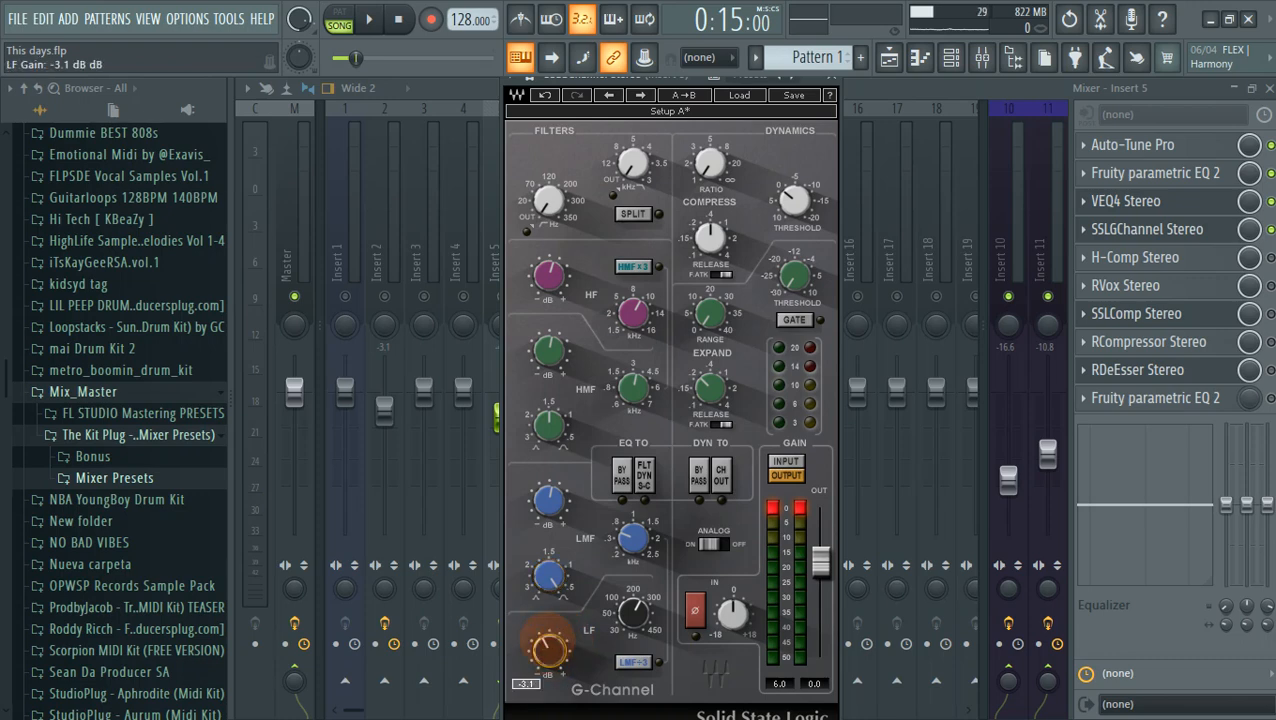
Step: Set the SSLGChannel's LF gain to -4.0 dB and LF frequency to 263 Hz, and close the plugin
click(549, 650)
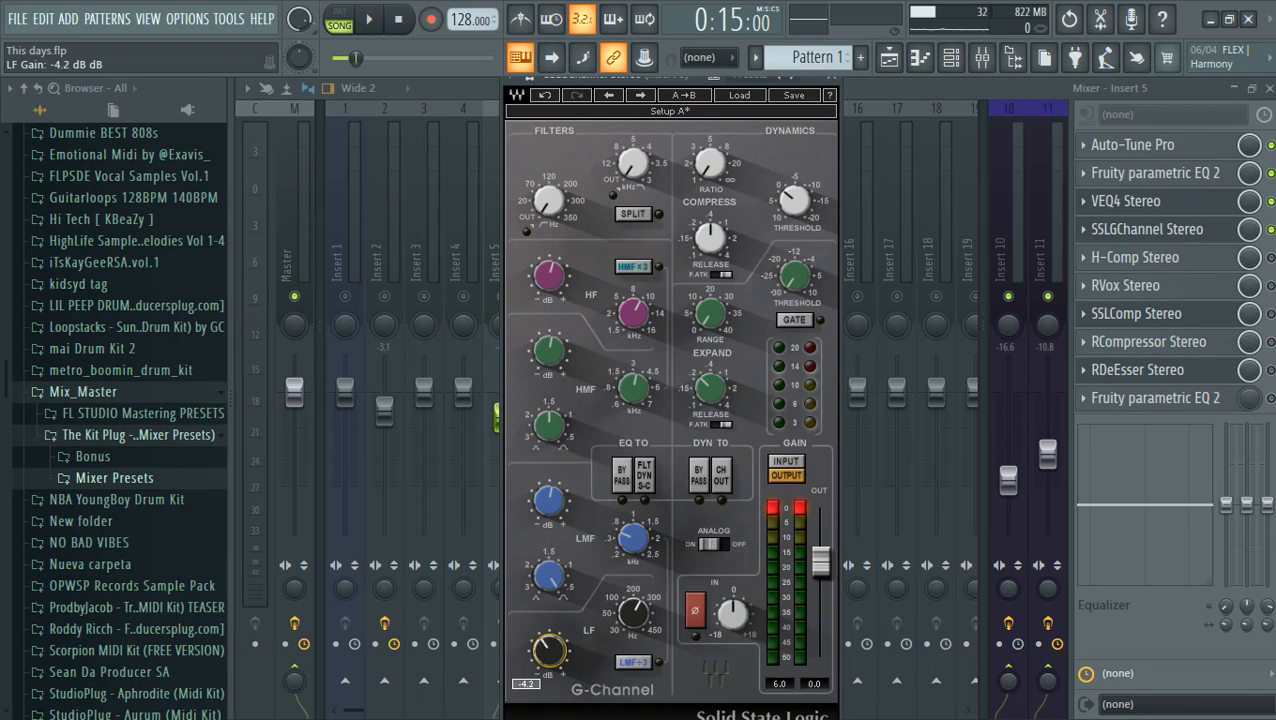
drag(549, 650, 545, 643)
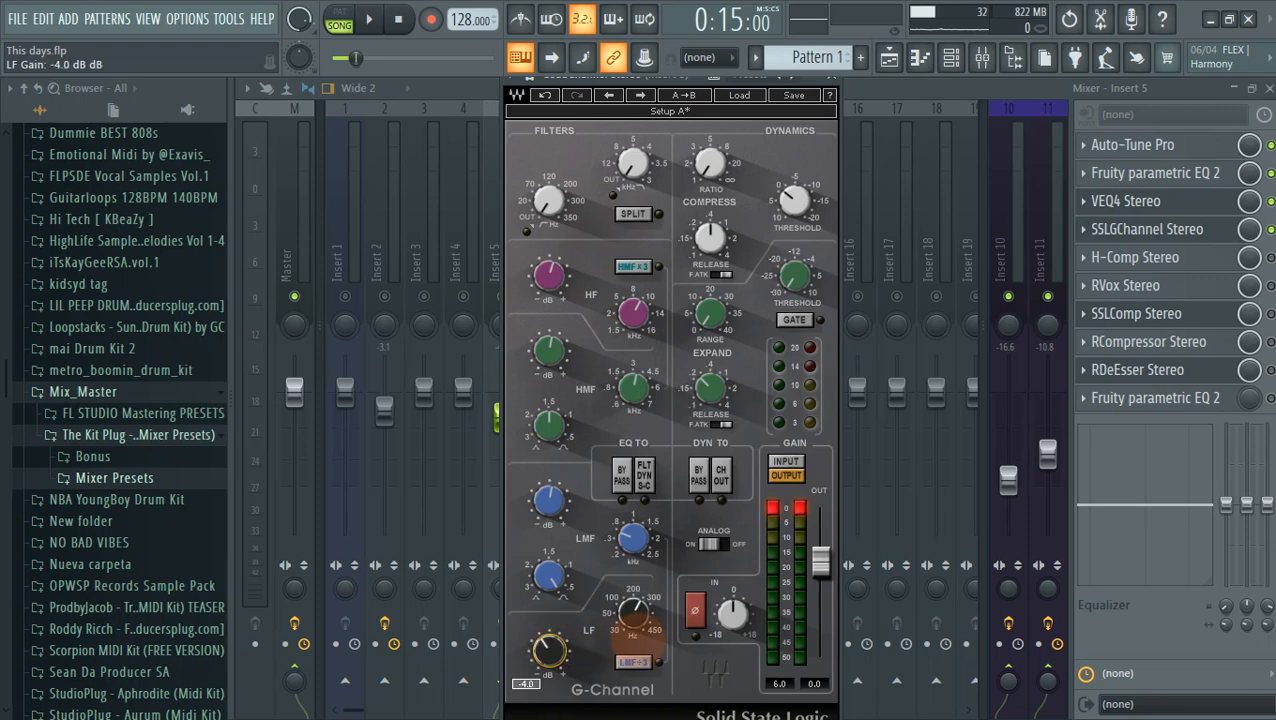
mouse_move(637, 612)
mouse_down()
mouse_move(652, 618)
mouse_move(637, 610)
mouse_up()
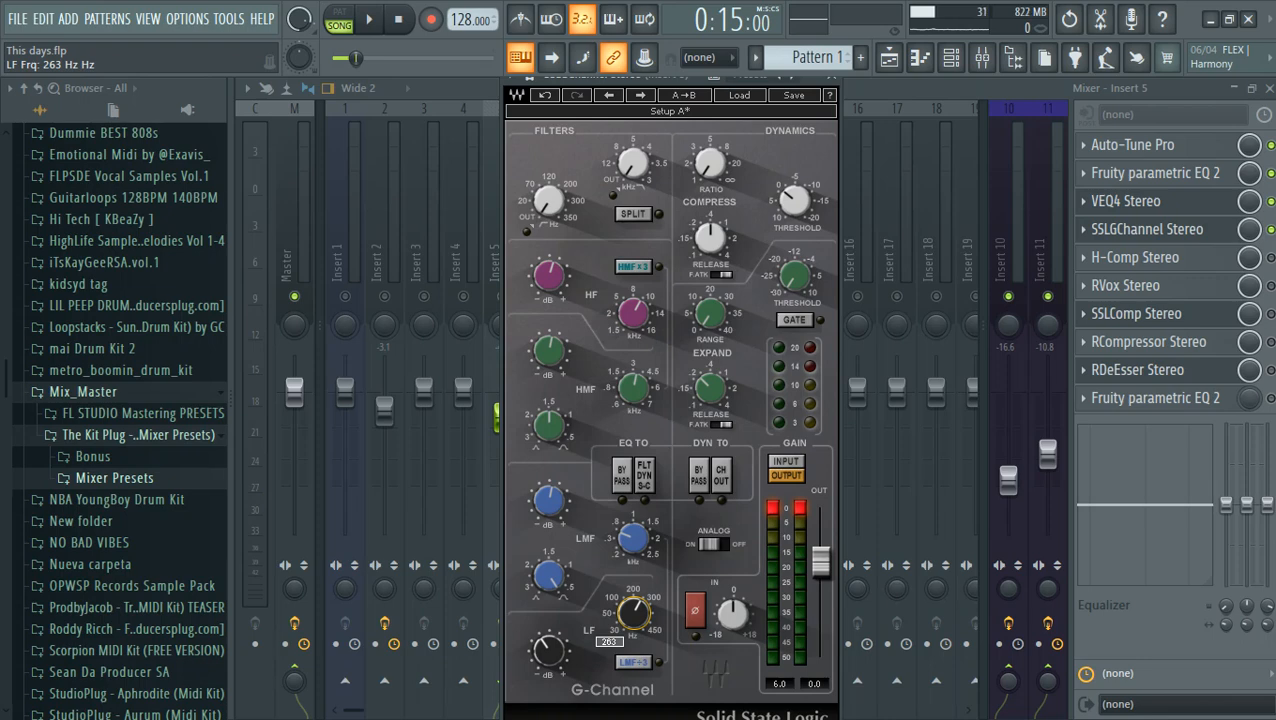
click(637, 612)
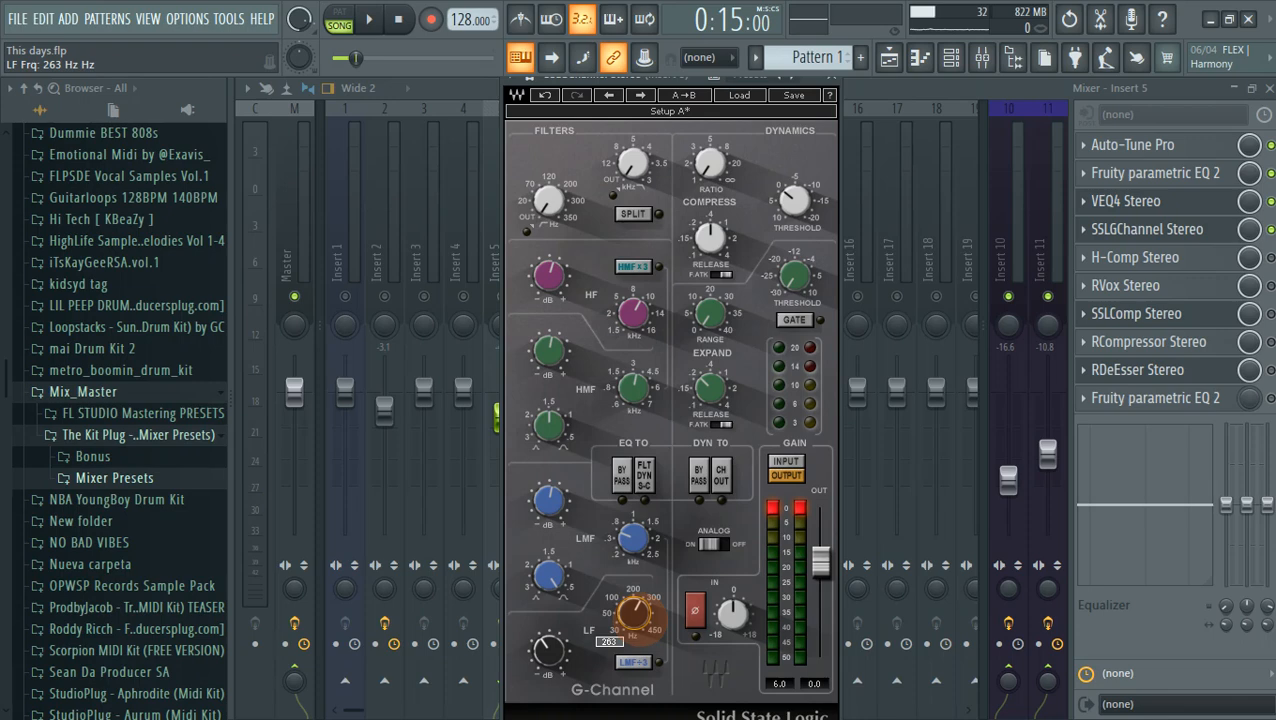
click(836, 80)
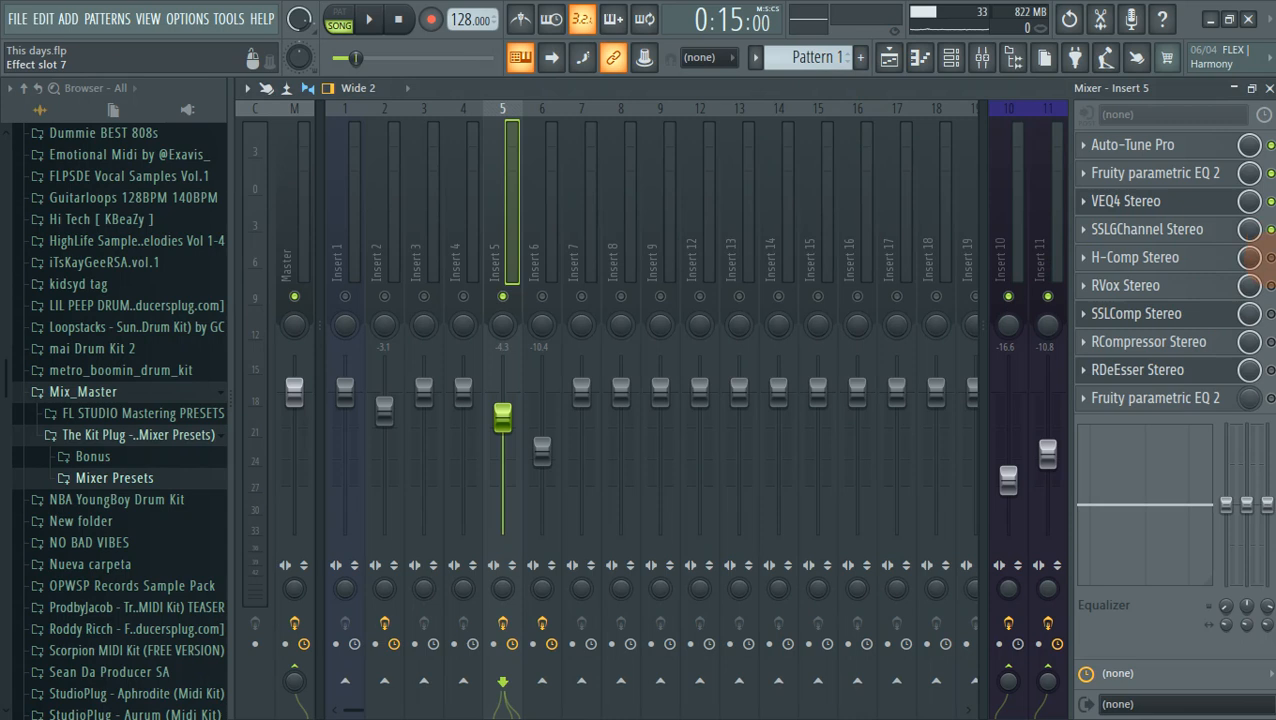
Step: Play the song, mute Inserts 10 and 11 while briefly switching Insert 2 on, and stop playback
click(1203, 147)
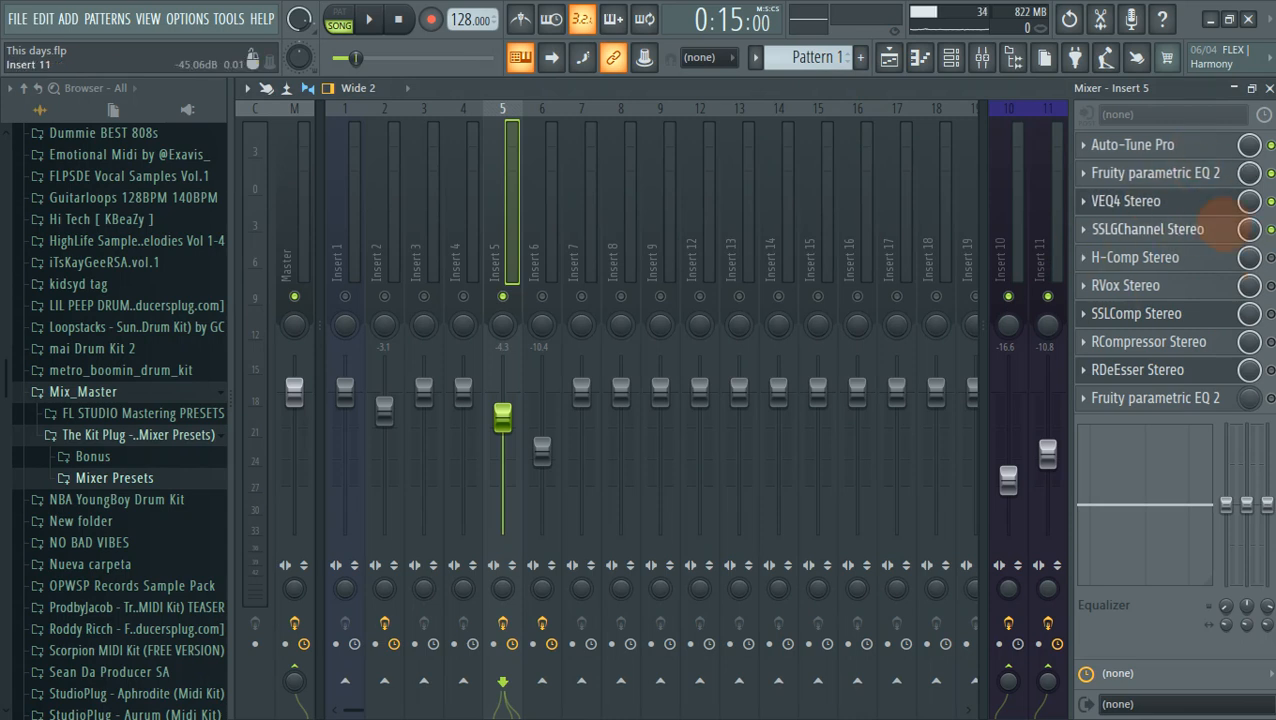
key(space)
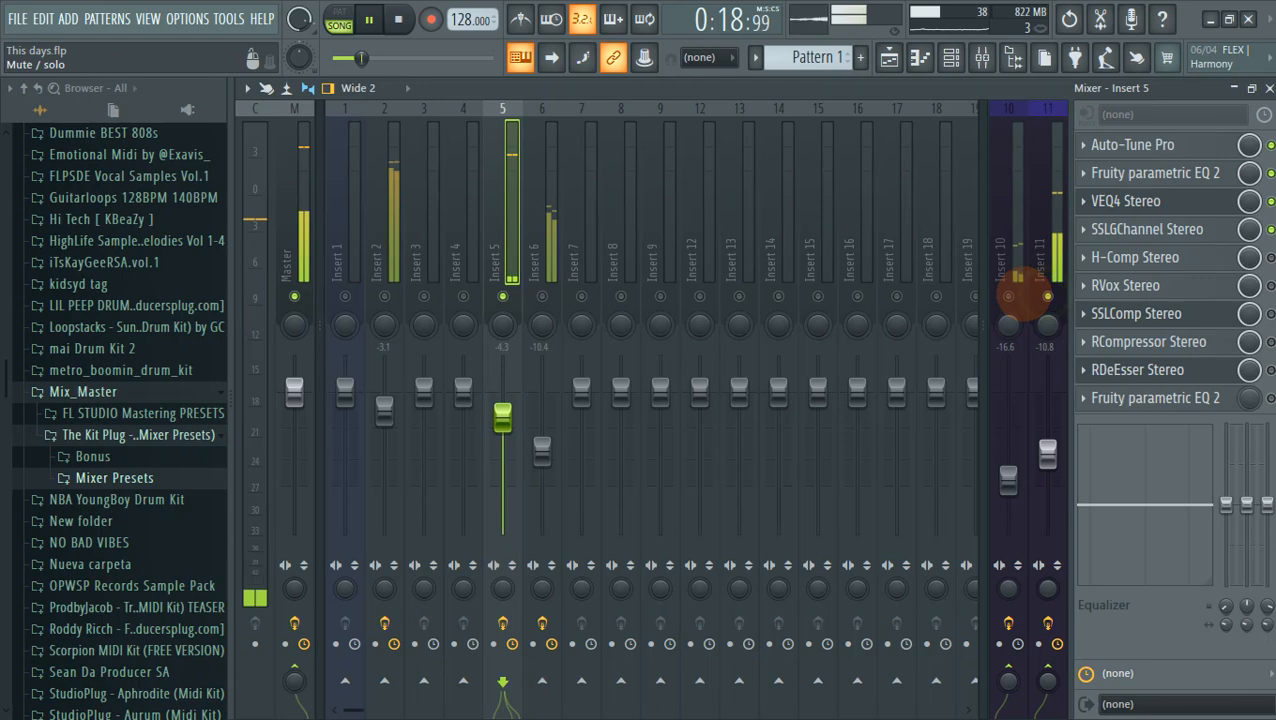
click(1011, 293)
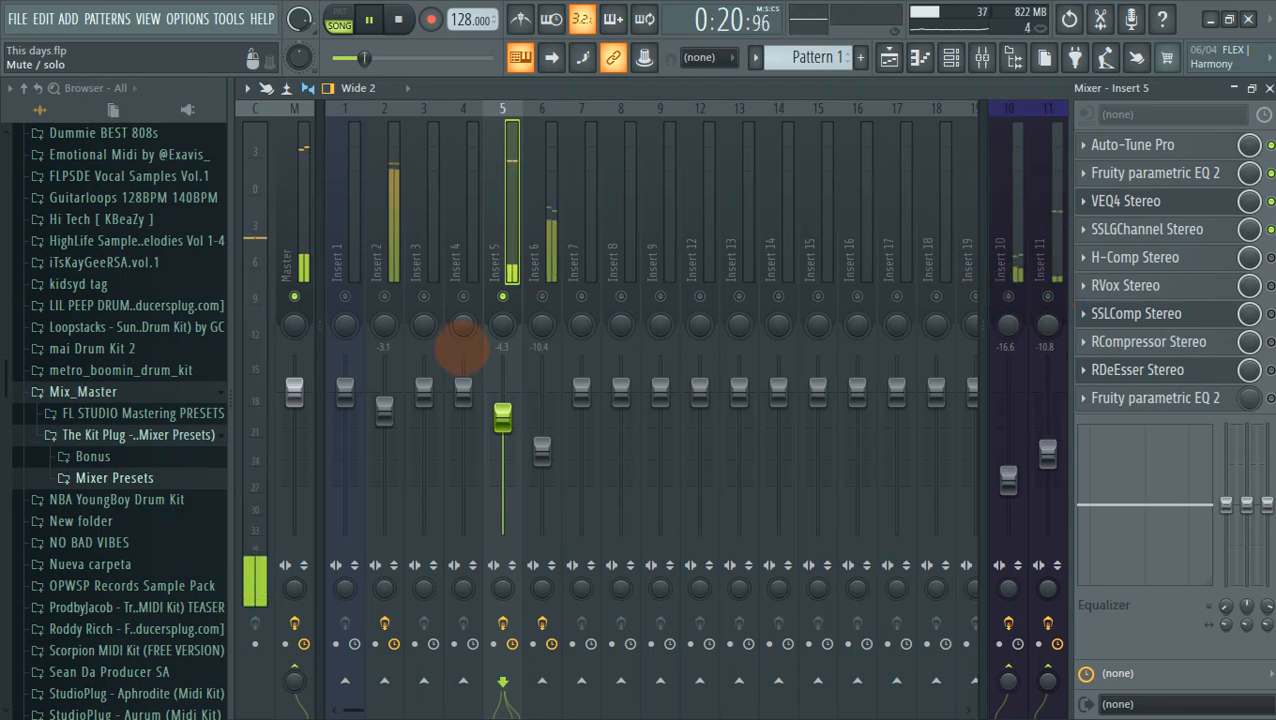
click(382, 297)
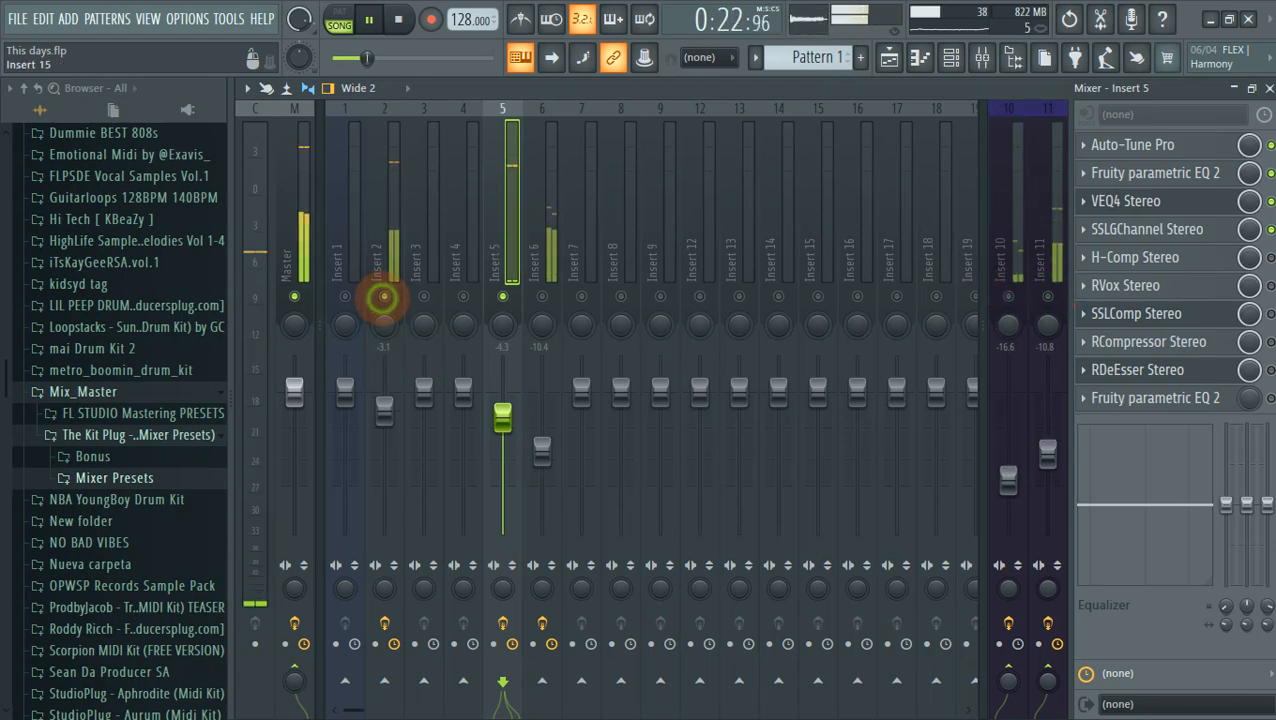
key(space)
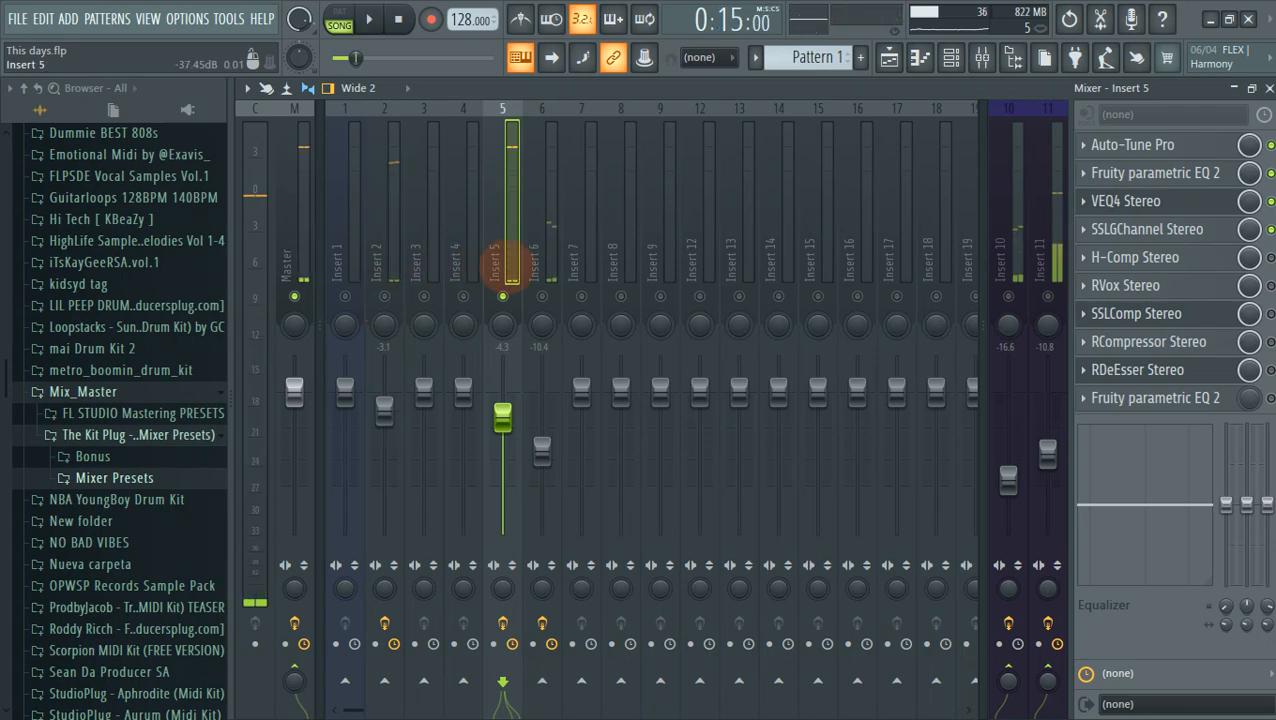
Step: Set the key of Auto-Tune Pro on Insert 5 to F, close the plugin, and play the song
click(1133, 144)
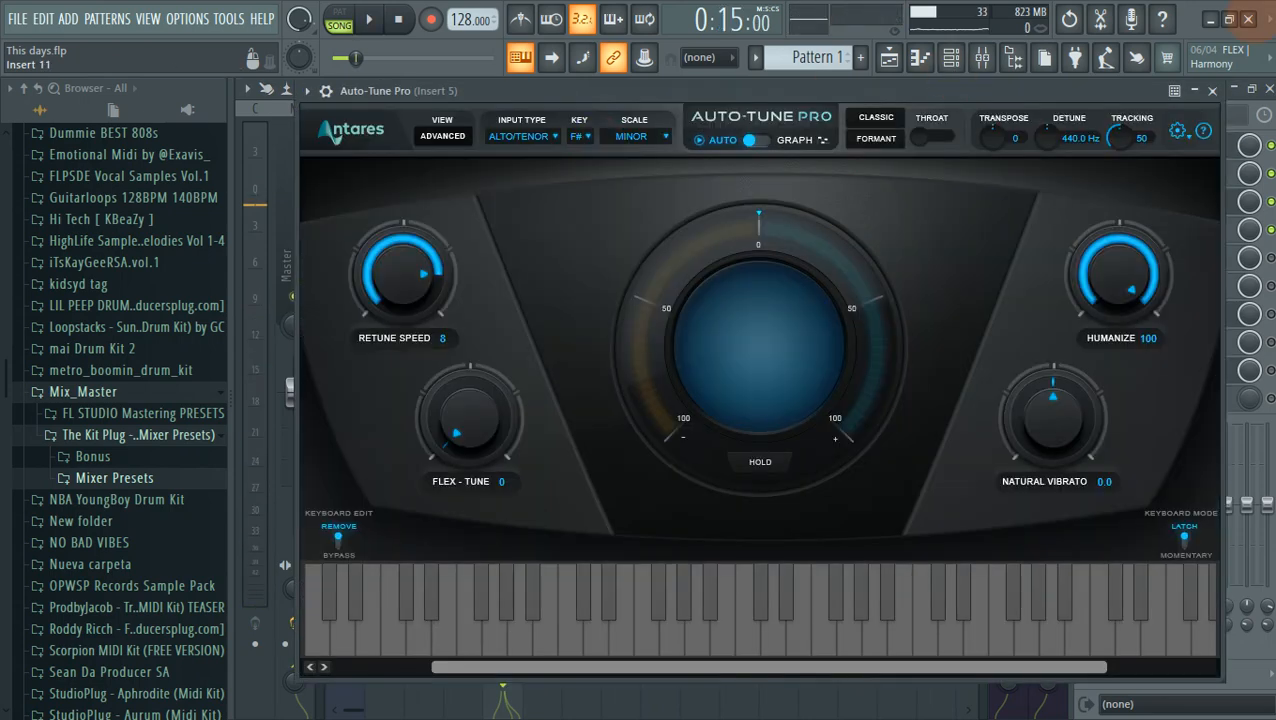
click(1203, 131)
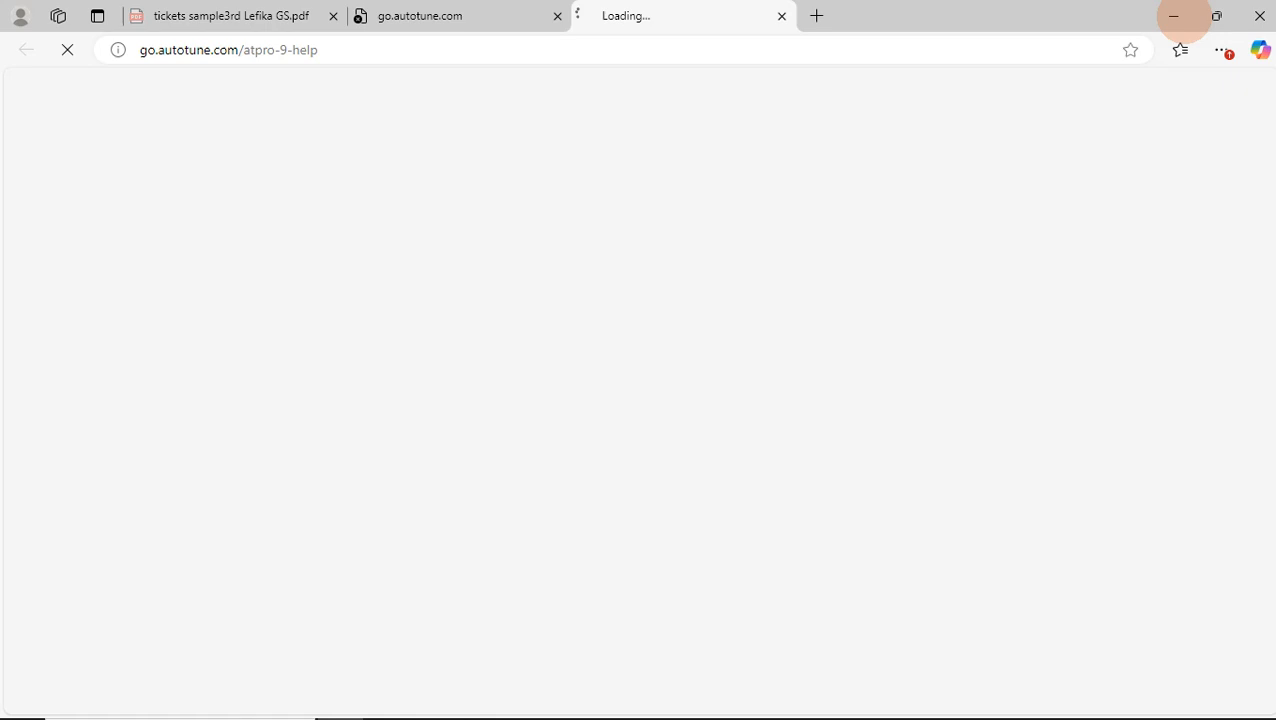
click(1177, 14)
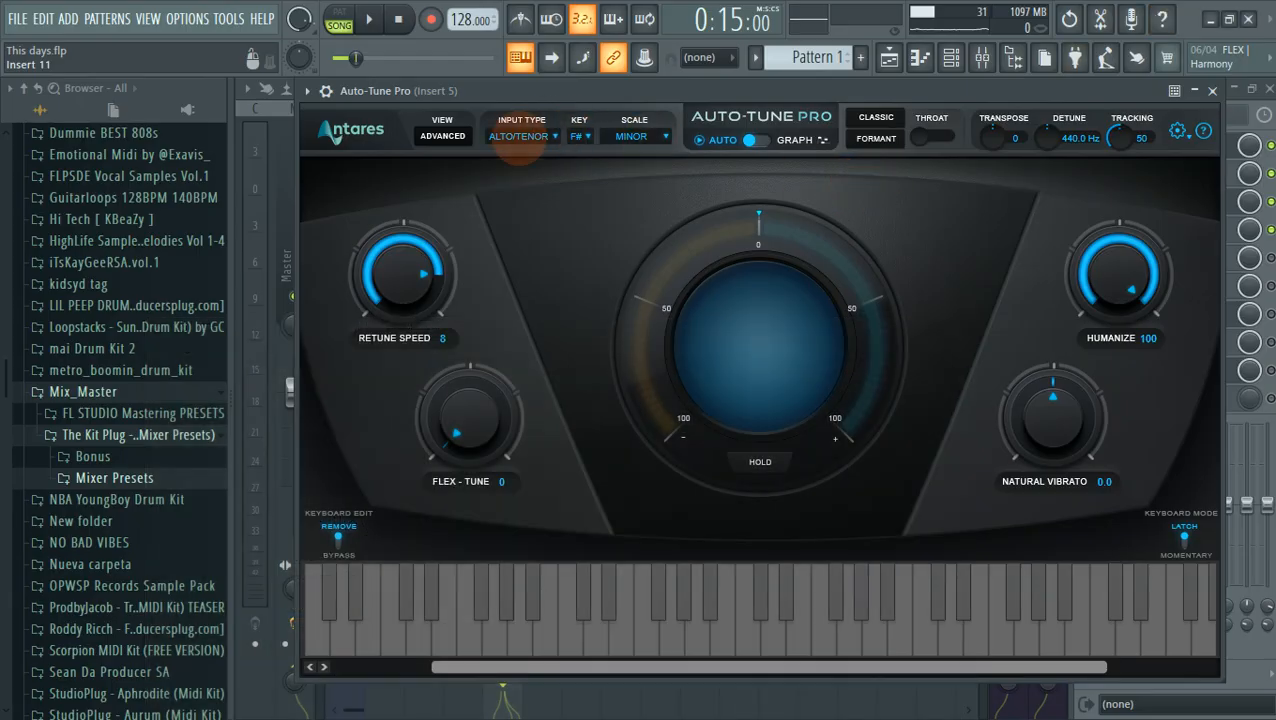
click(518, 137)
click(580, 131)
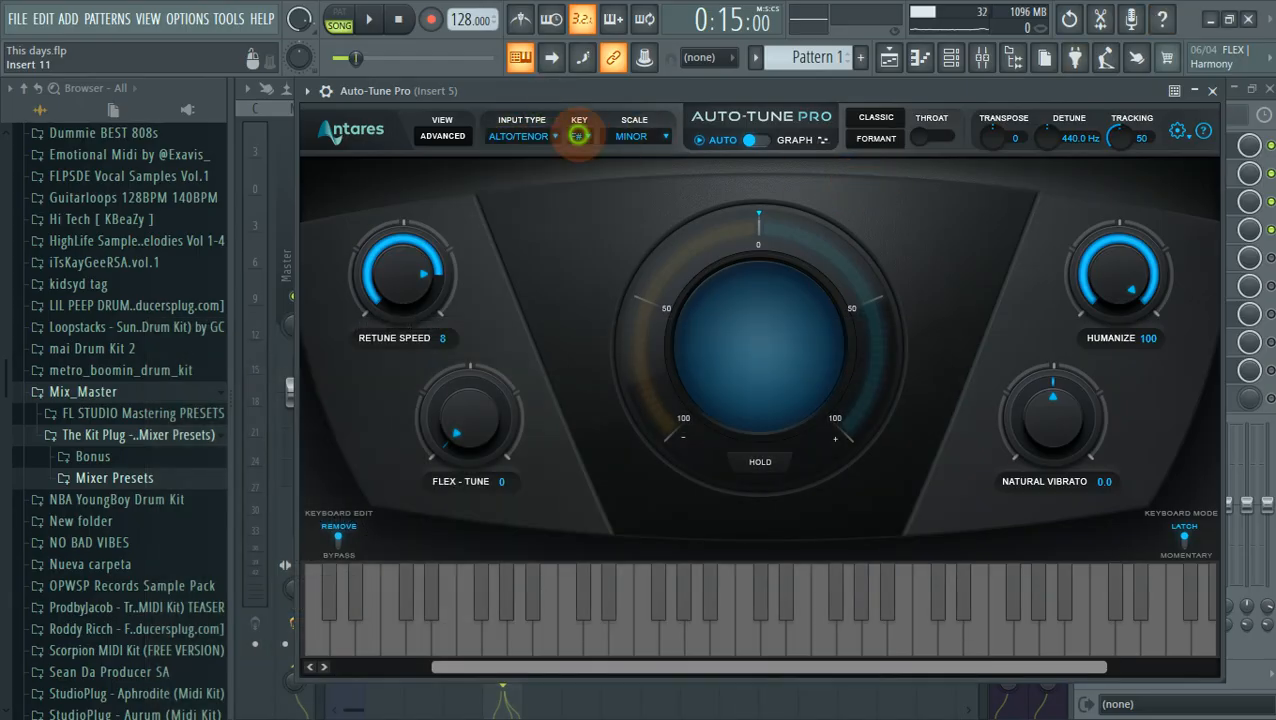
click(604, 241)
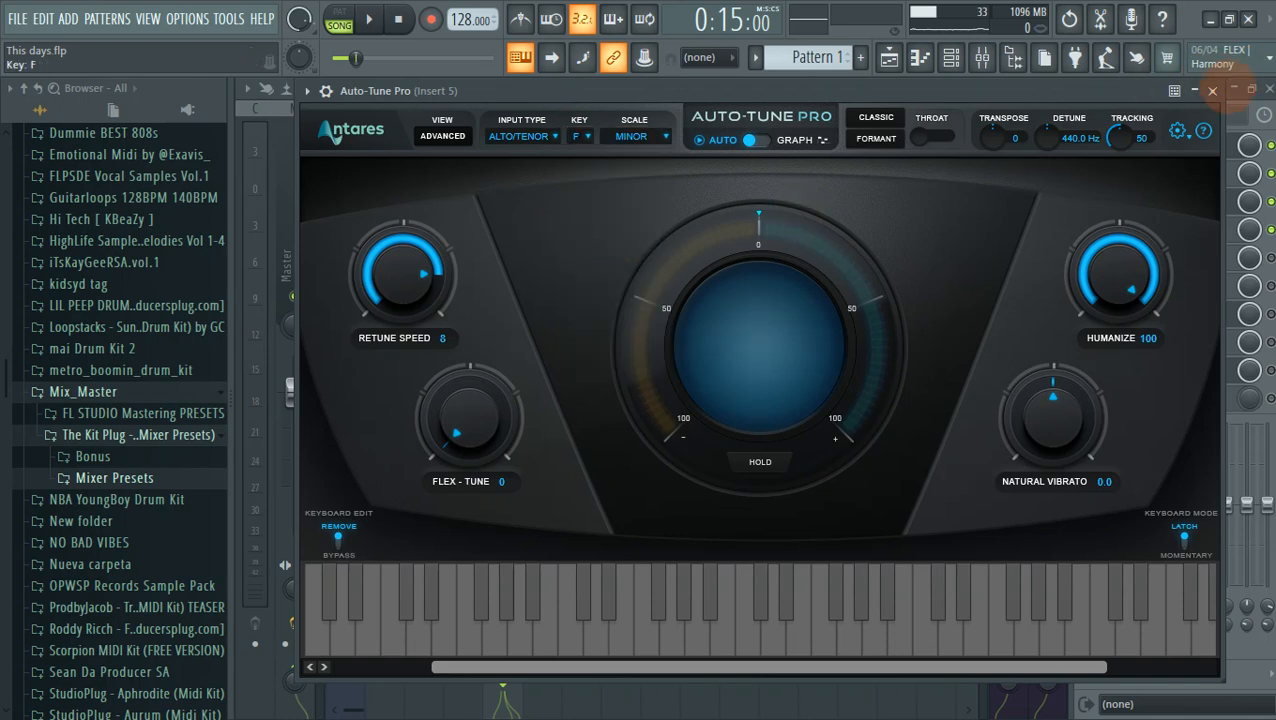
click(1212, 90)
key(space)
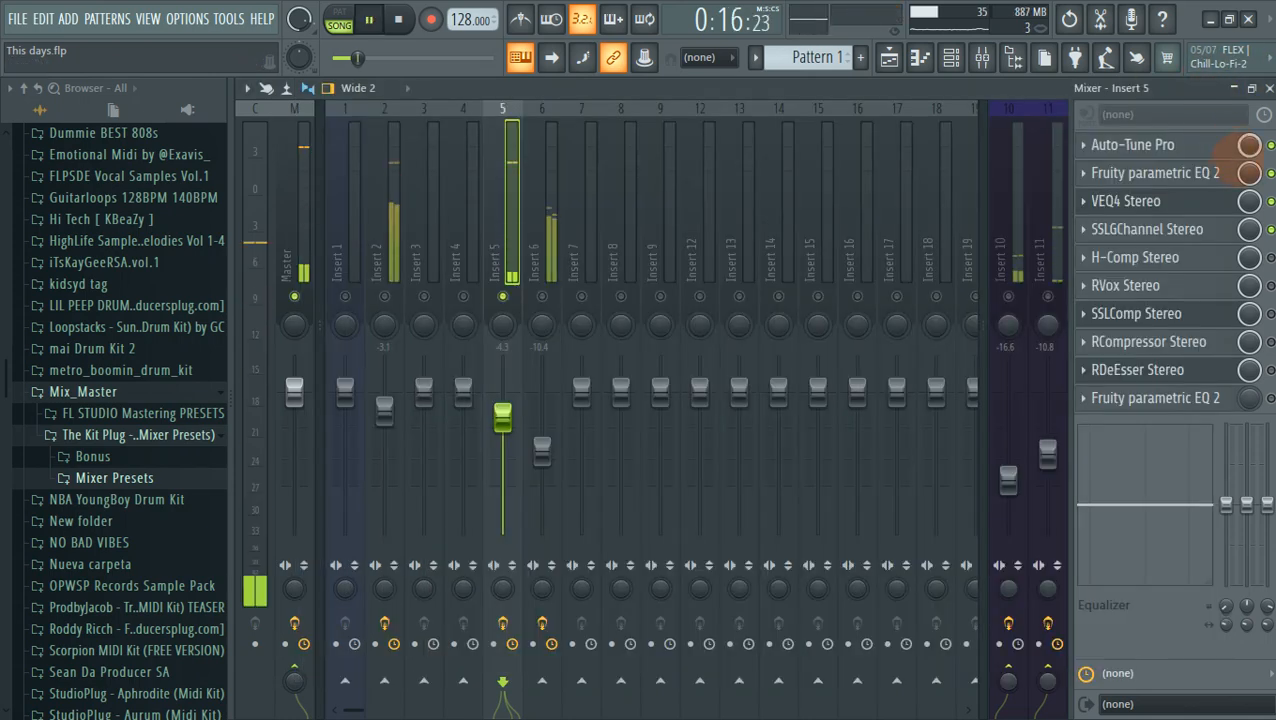
Step: Replay the song while briefly switching Insert 6 on, and stop playback
key(space)
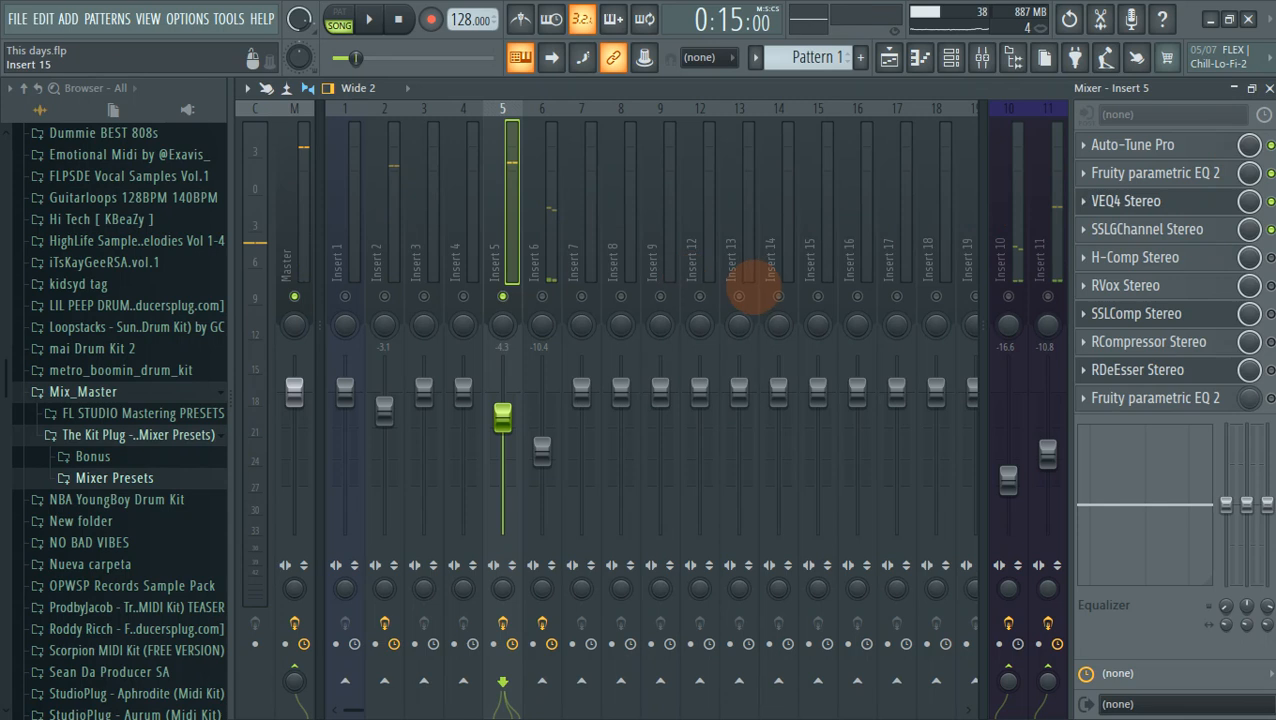
key(space)
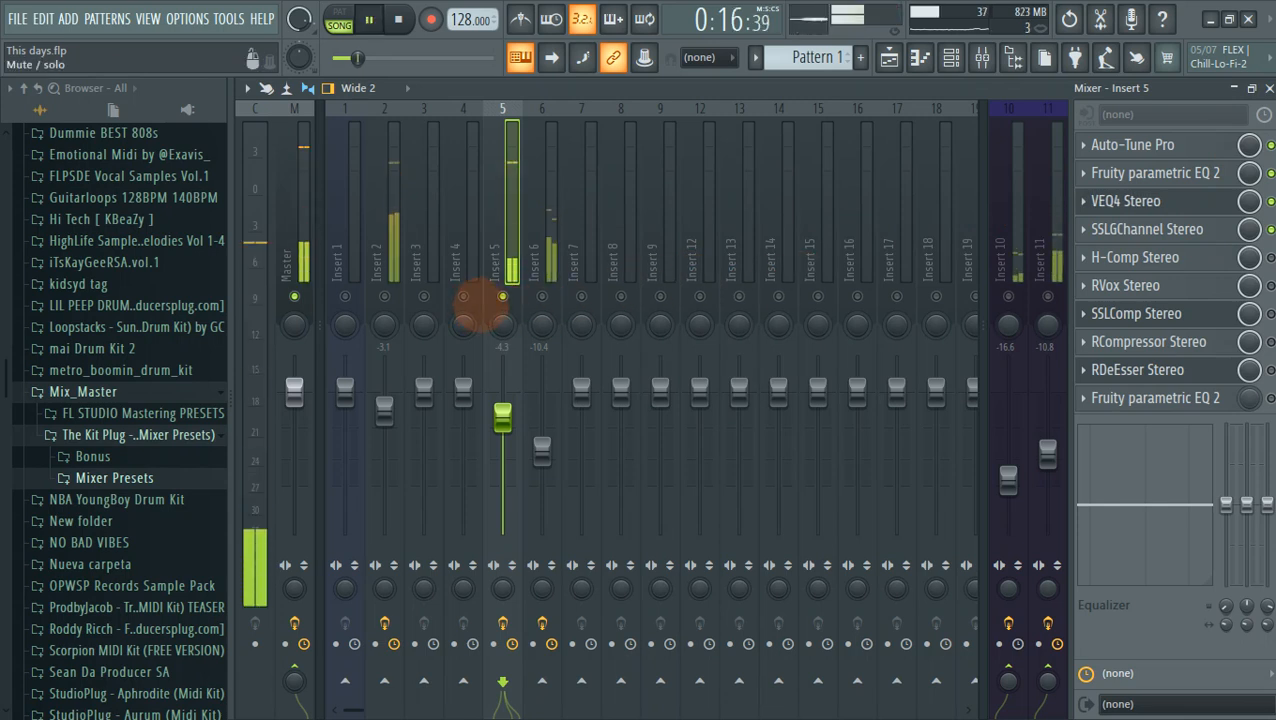
click(541, 297)
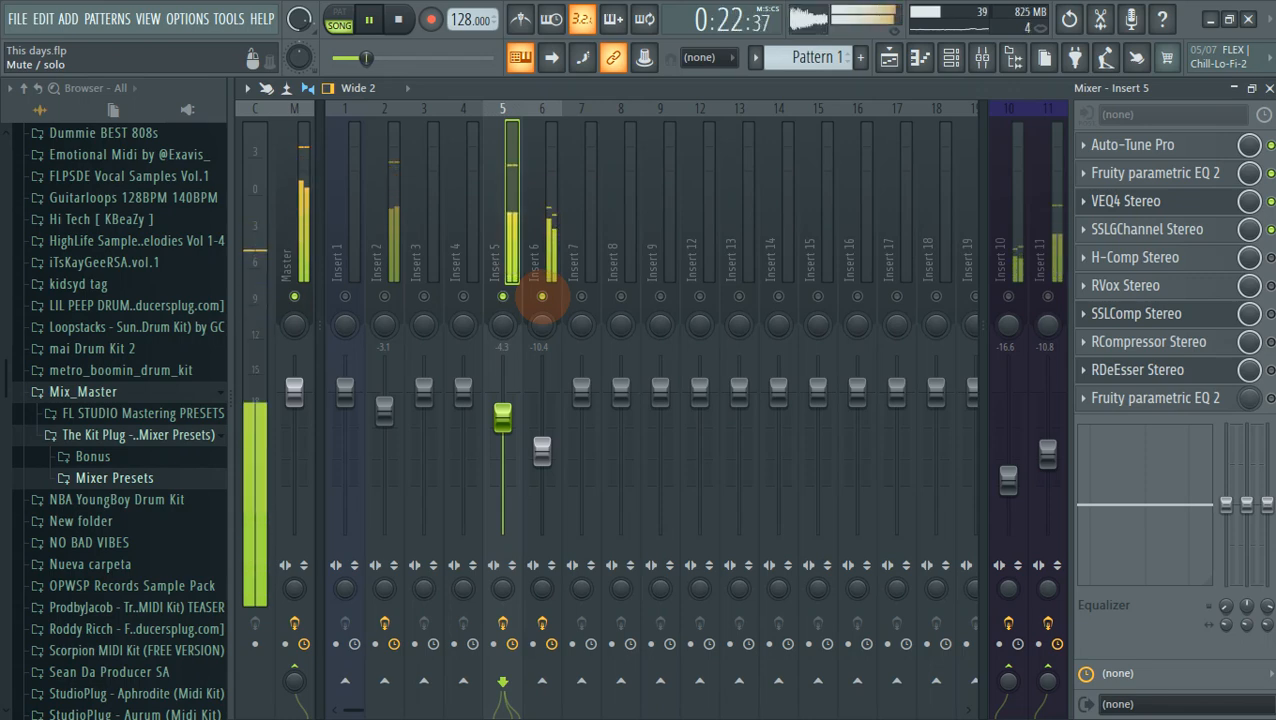
key(space)
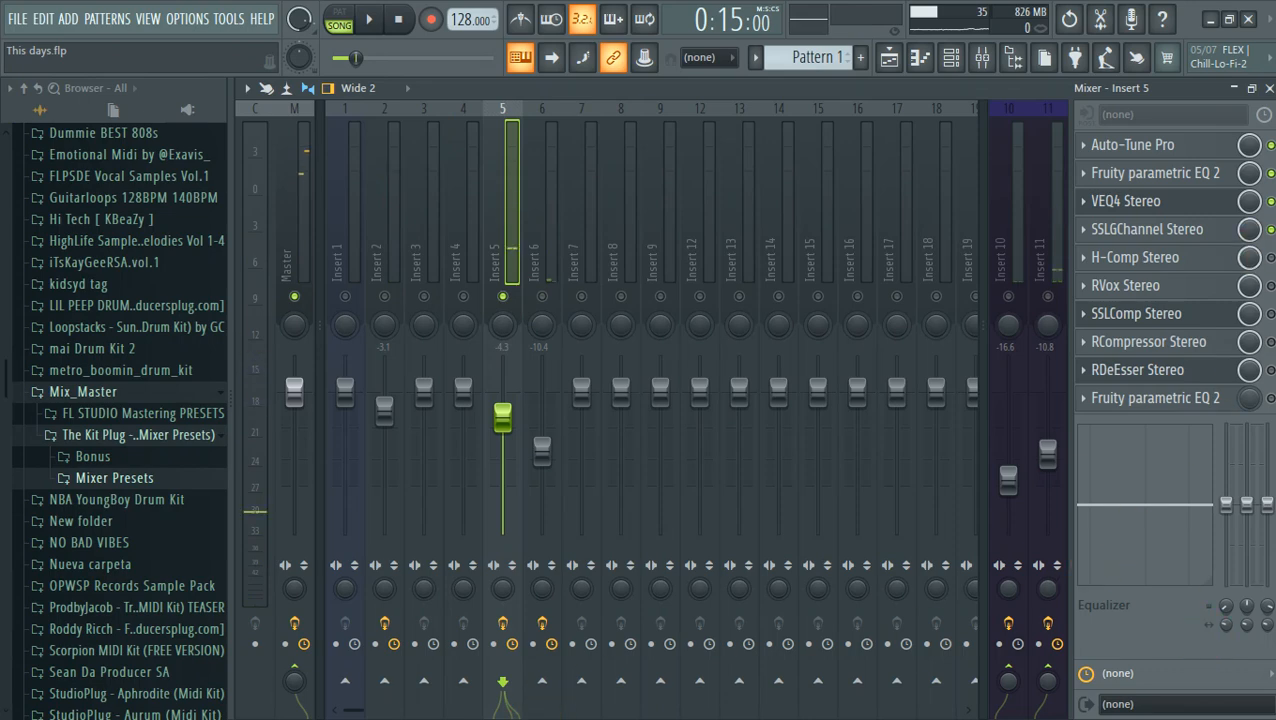
Step: Enable H-Comp Stereo on Insert 5, review its analog, ratio, punch, attack and release settings, and close the plugin
click(1183, 258)
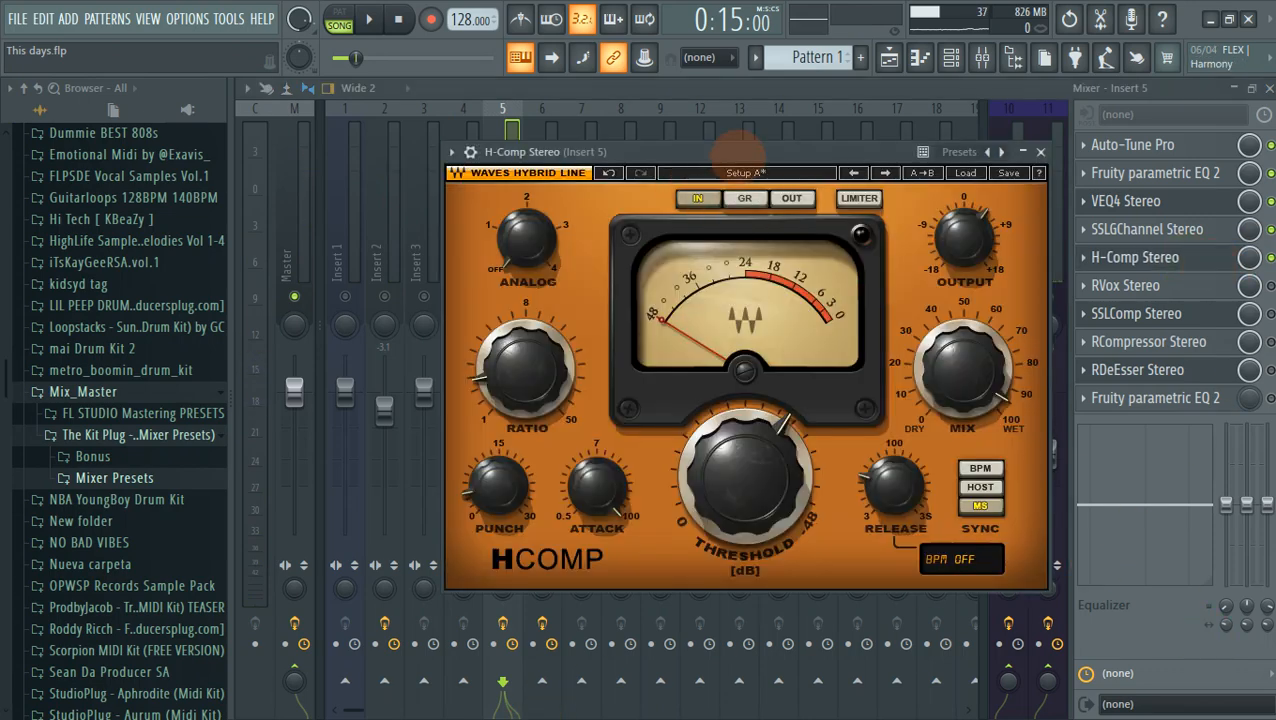
drag(744, 151, 702, 139)
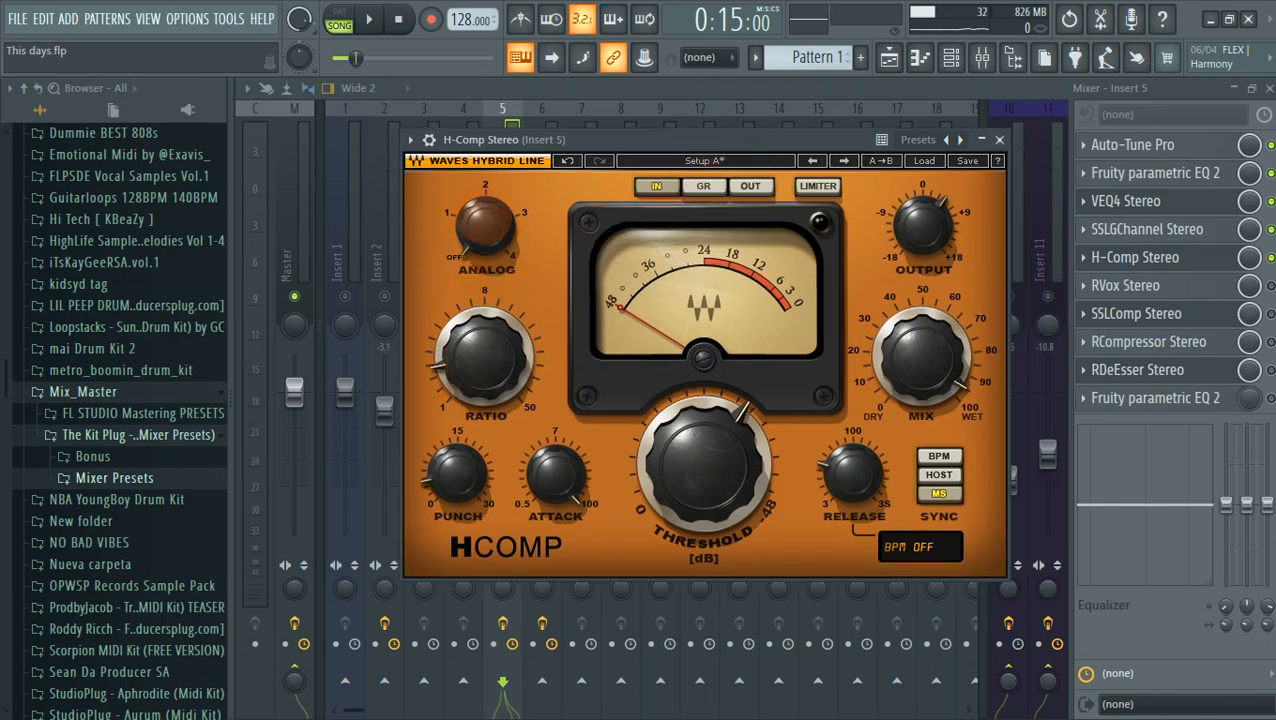
click(485, 226)
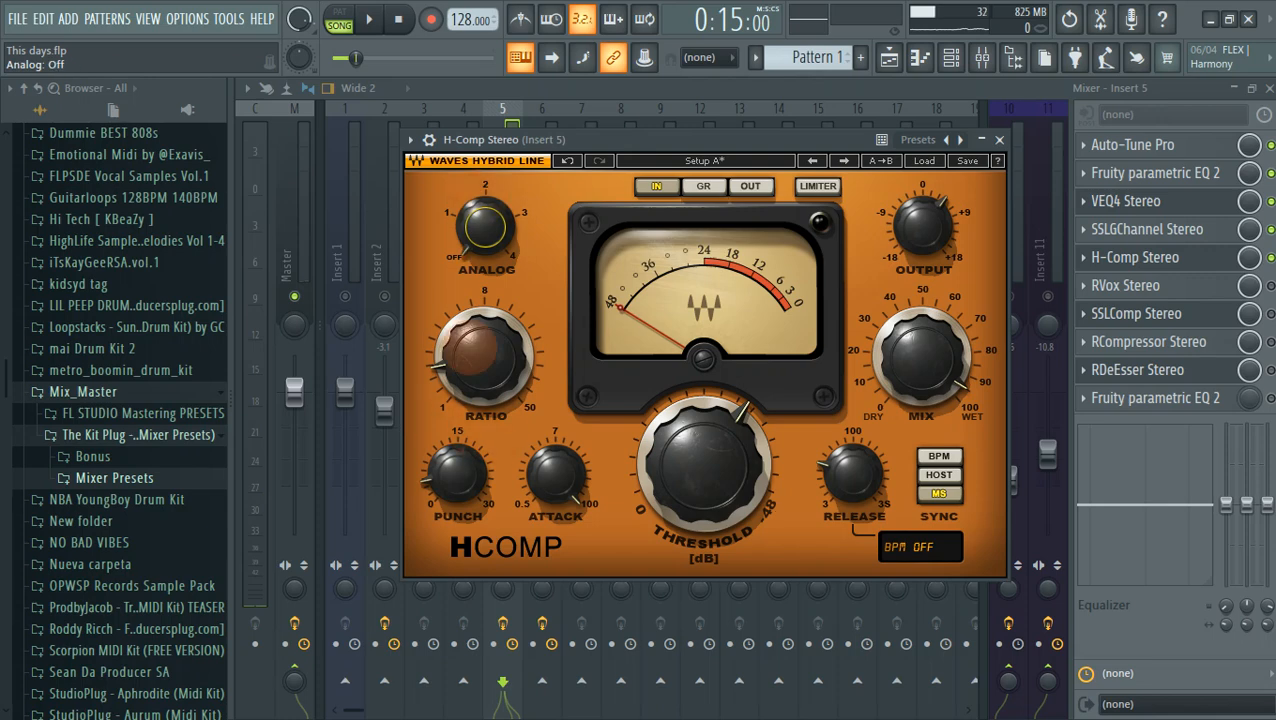
mouse_move(484, 357)
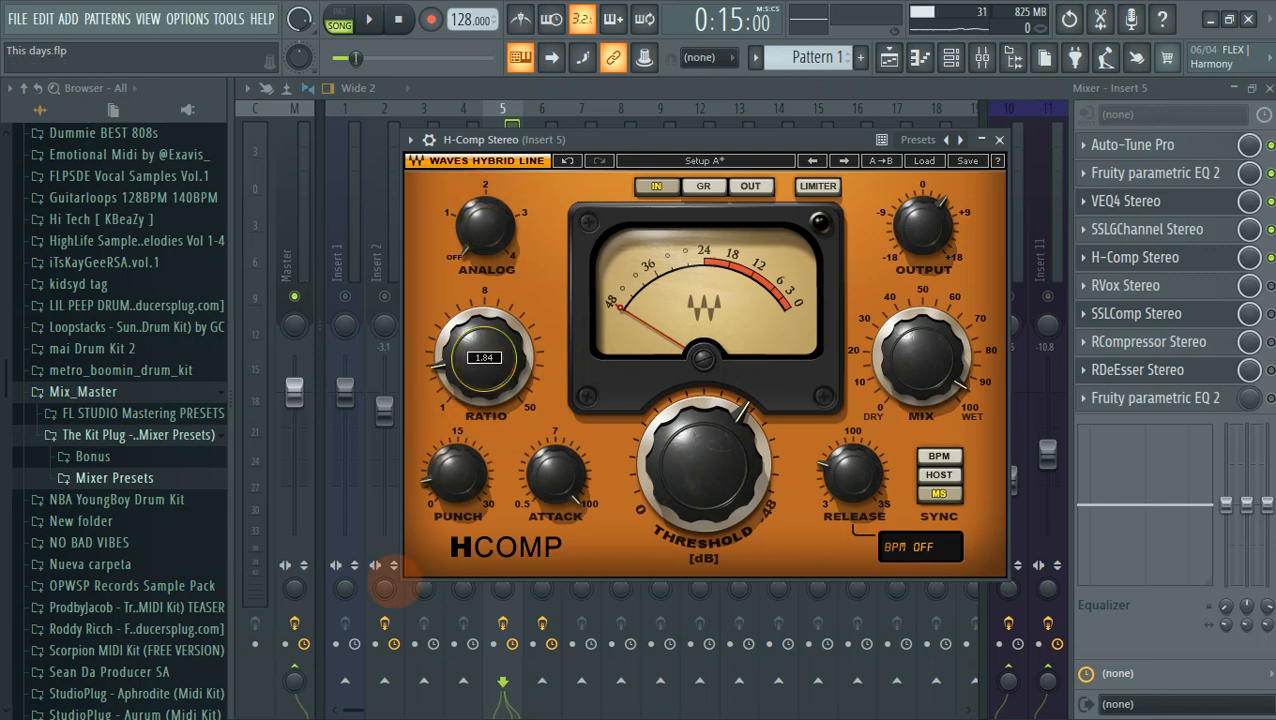
mouse_move(457, 473)
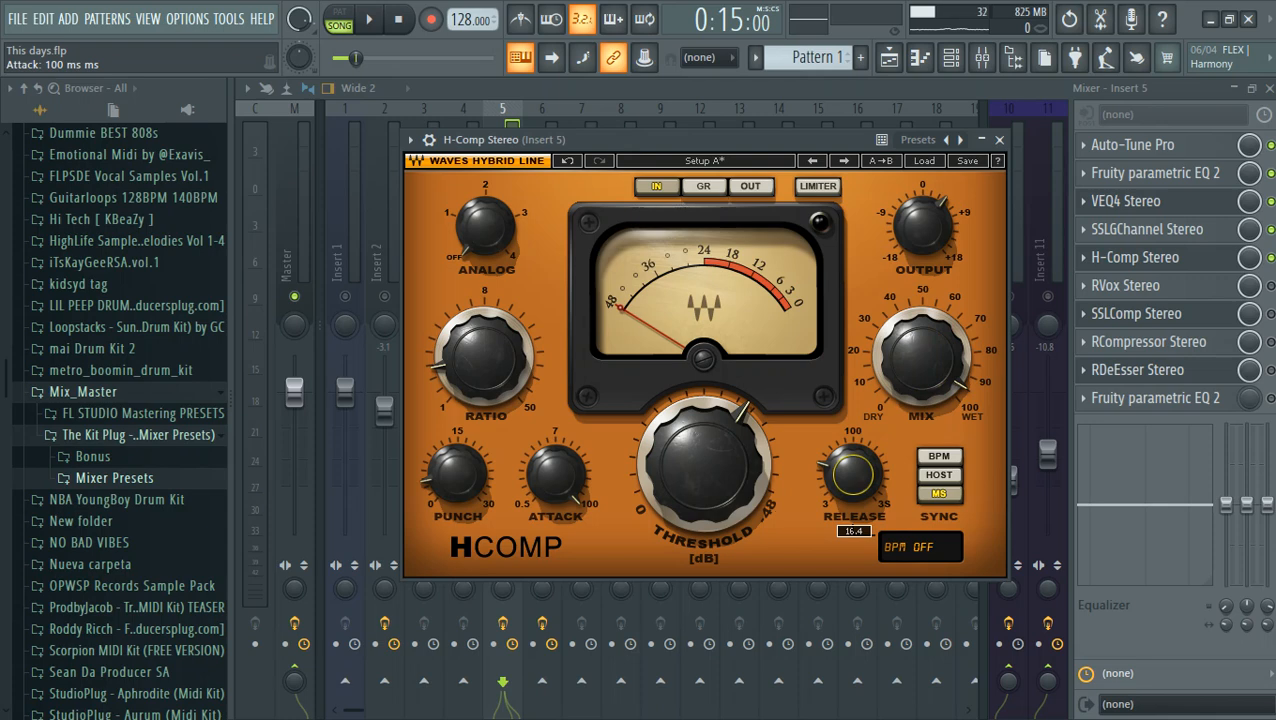
click(999, 139)
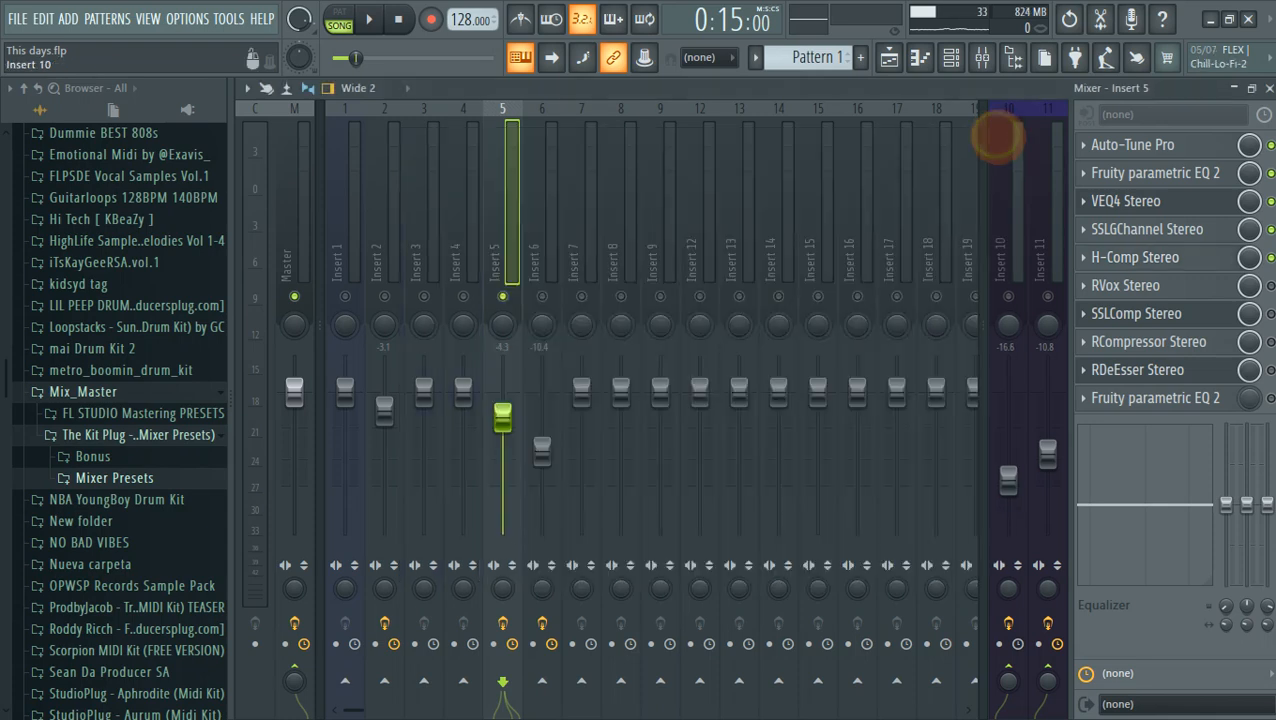
Step: Play the song to hear the vocal with H-Comp Stereo enabled, and stop playback
click(1250, 285)
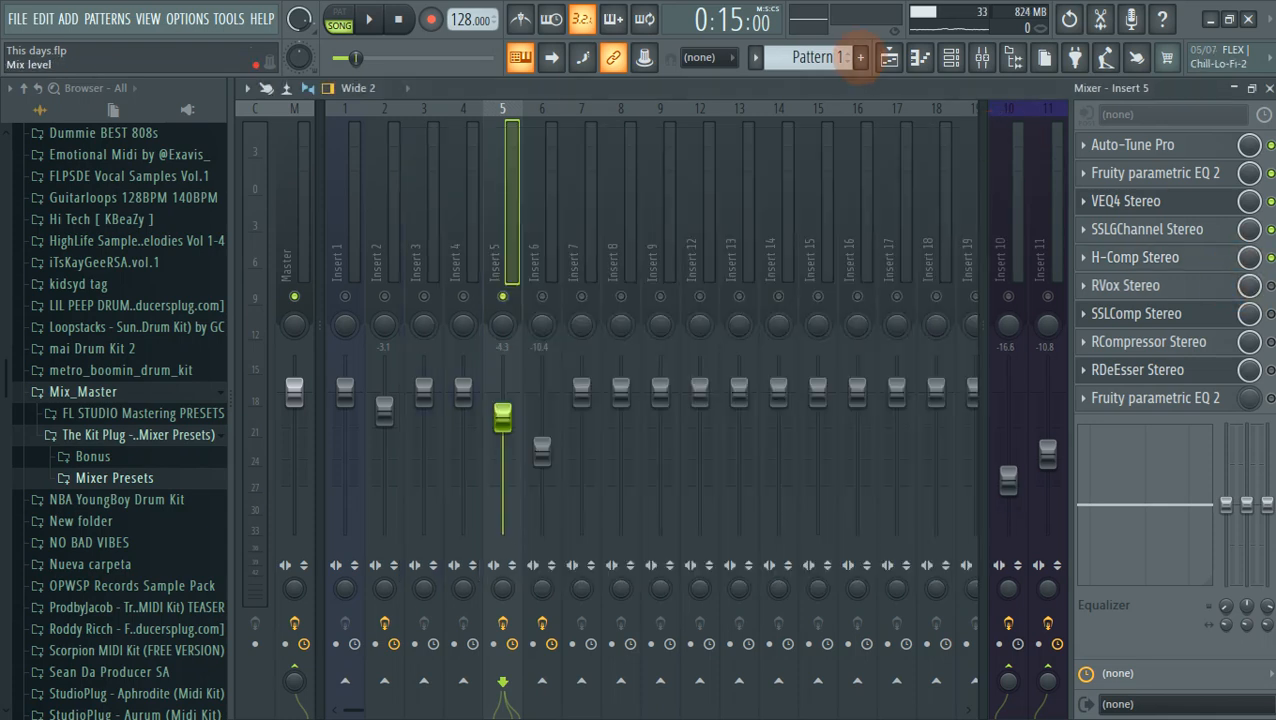
key(space)
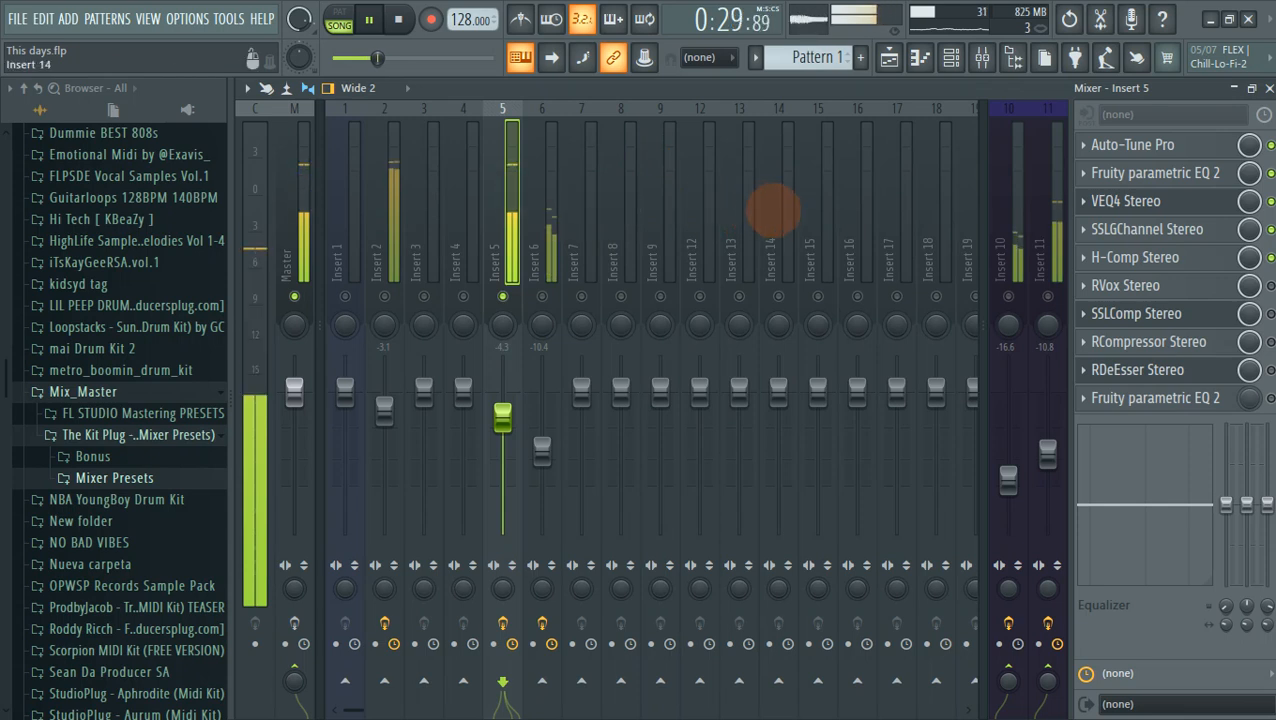
key(space)
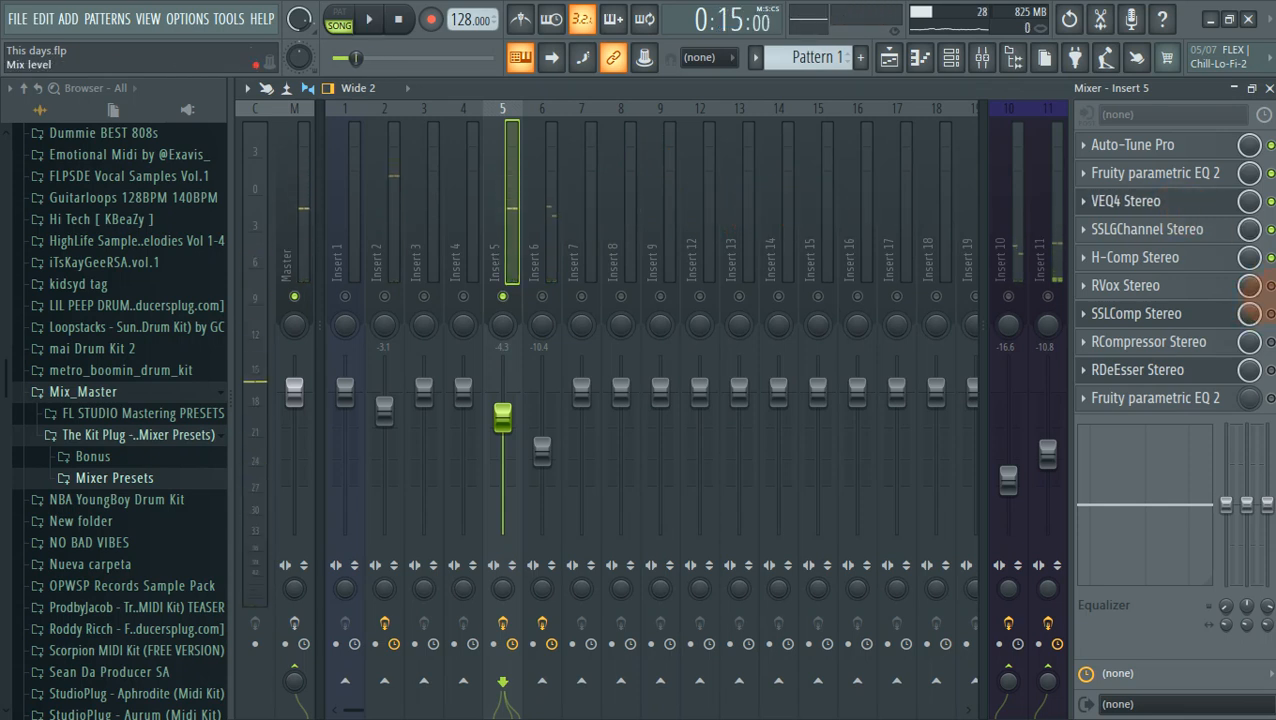
Step: Enable RVox Stereo on Insert 5, review its gate, comp and gain settings, and audition the song with it
click(1190, 285)
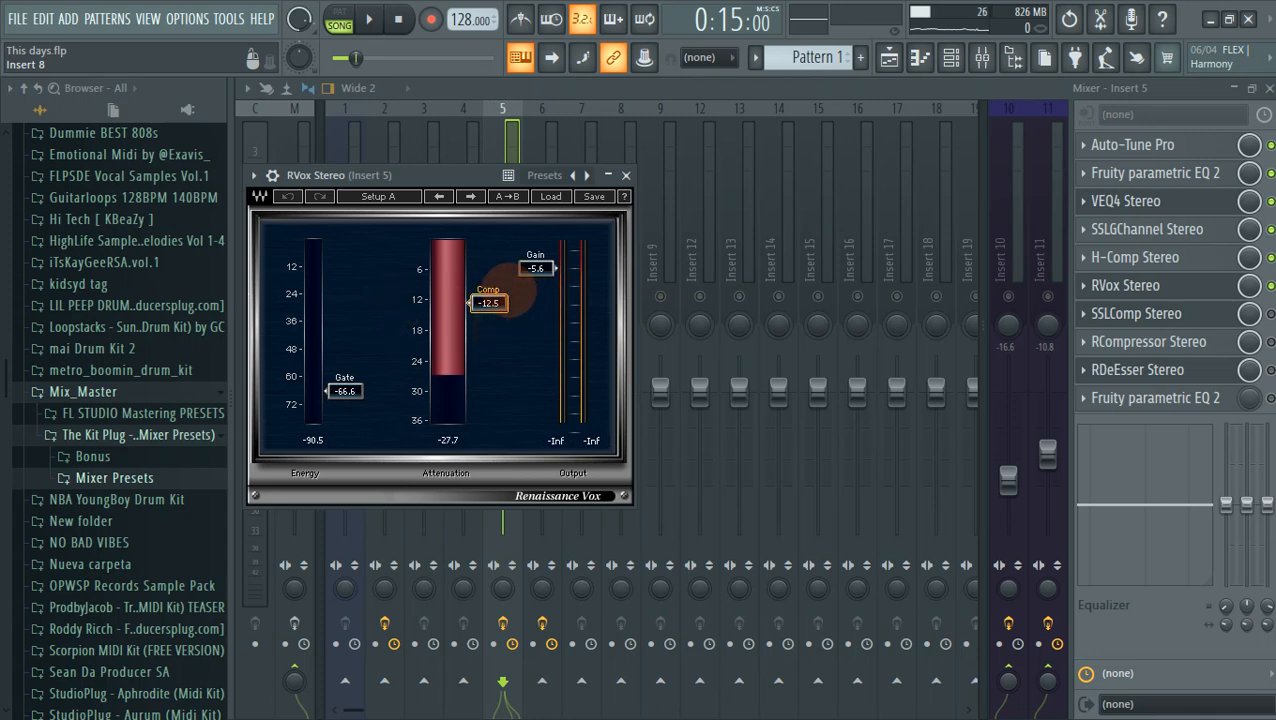
click(625, 176)
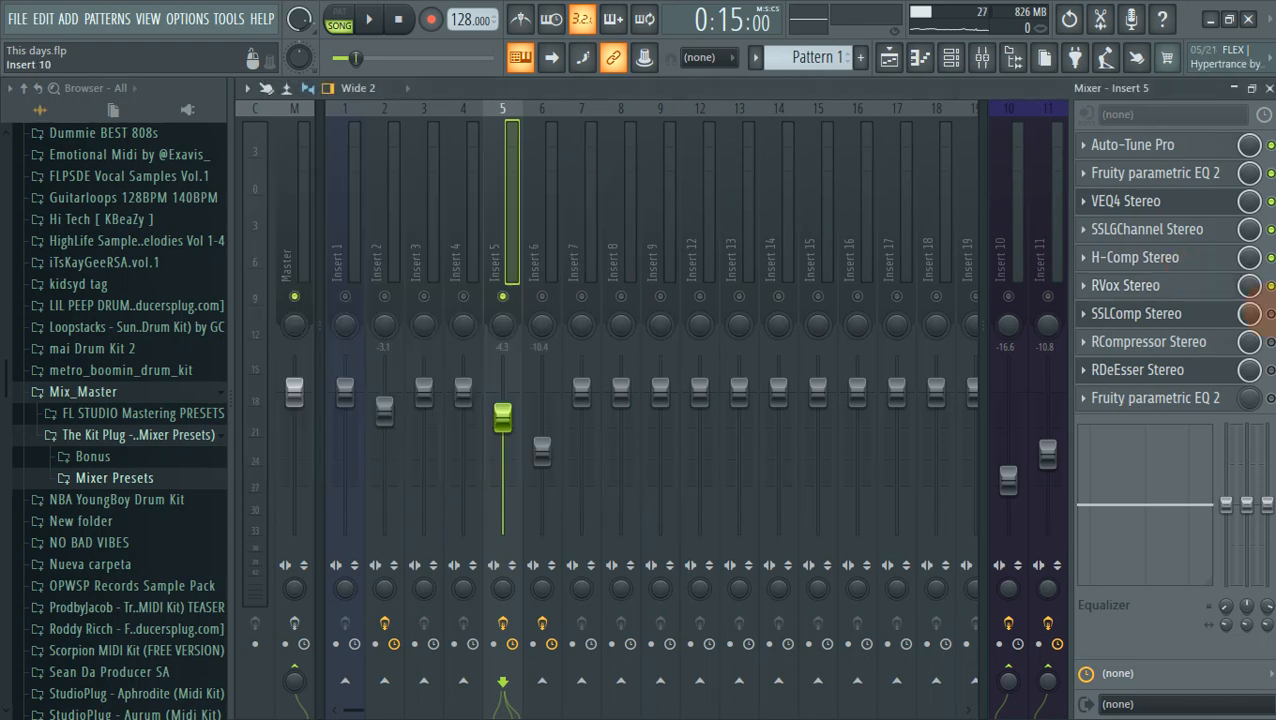
key(space)
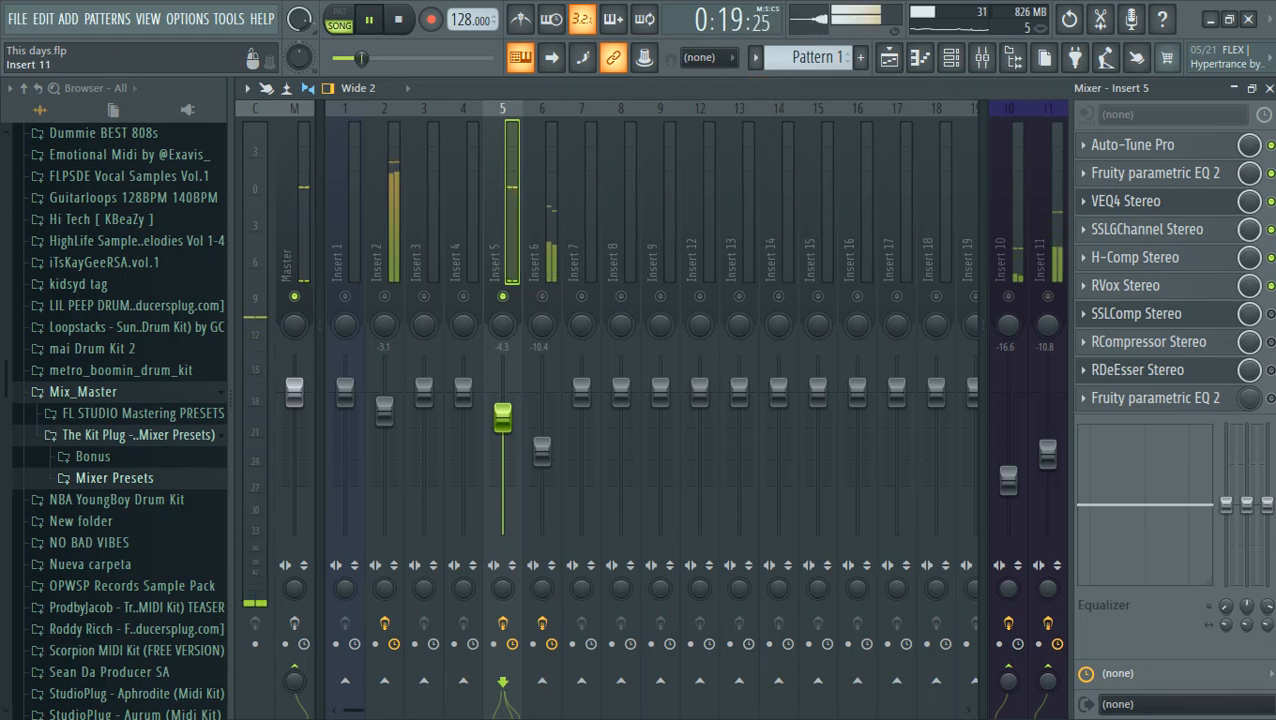
key(space)
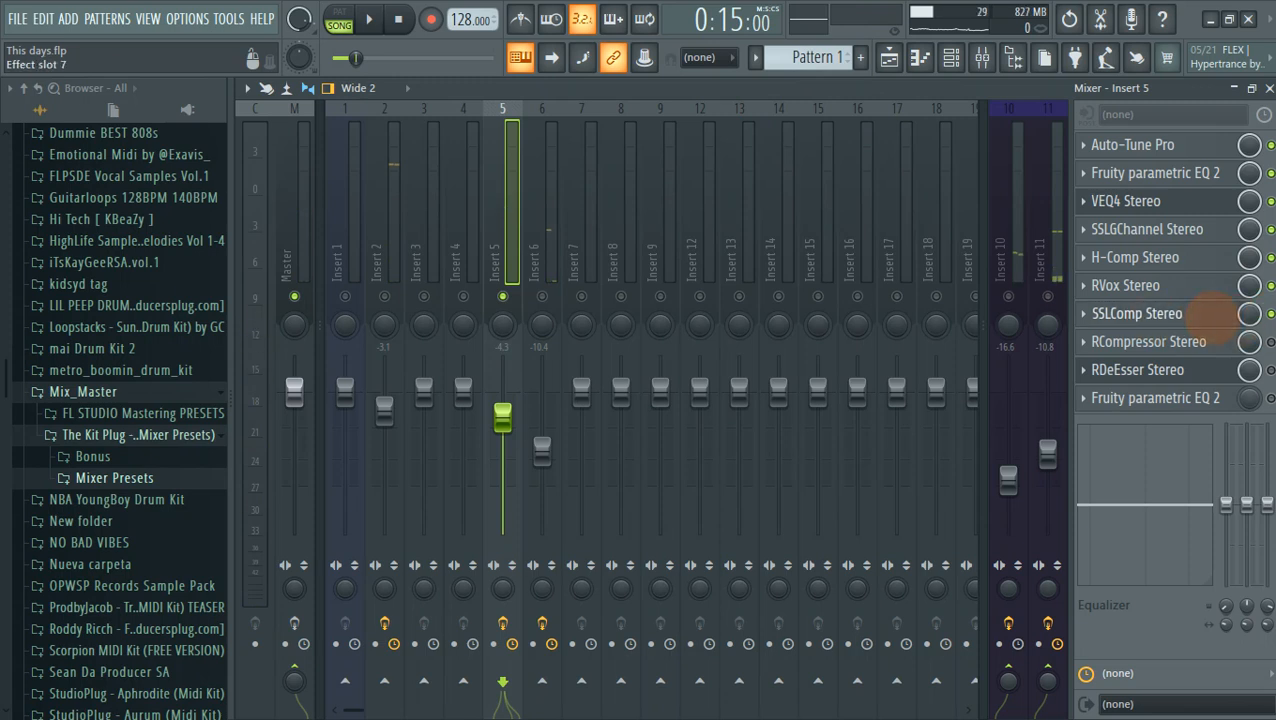
Step: Enable SSLComp Stereo on Insert 5 and review its threshold, make-up, attack and release settings, keeping Analog switched off
click(1212, 319)
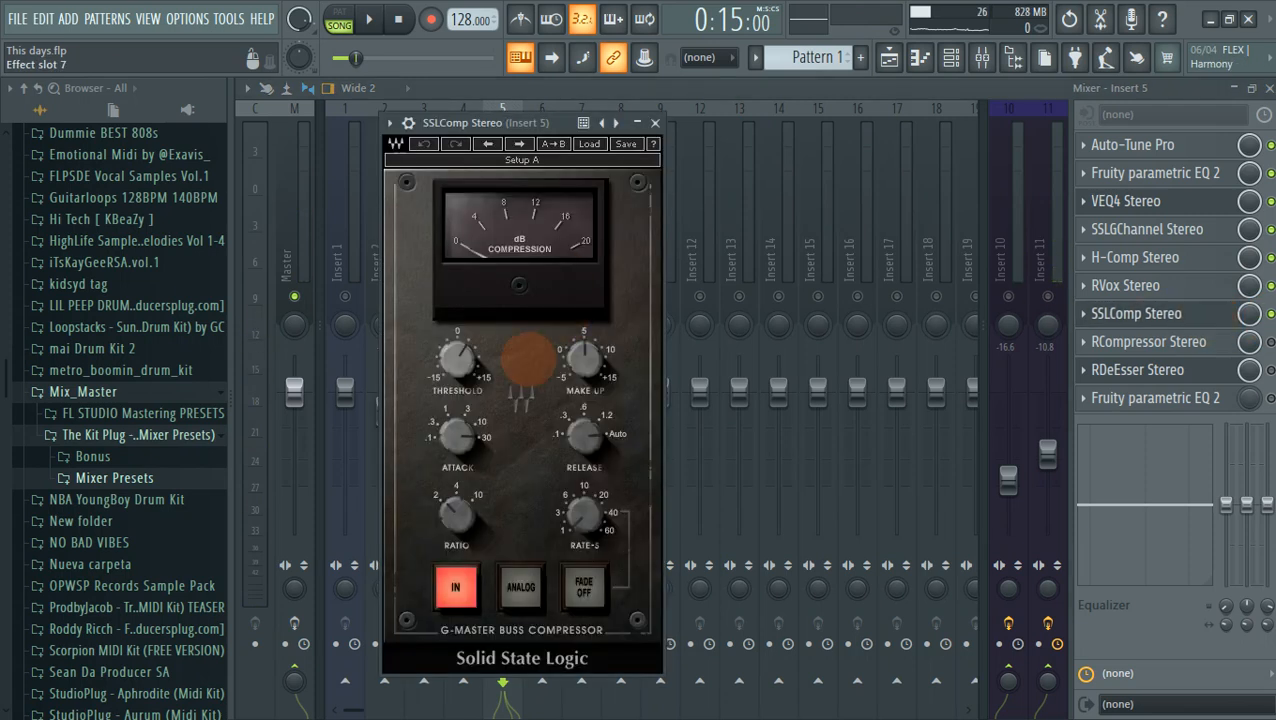
mouse_move(456, 360)
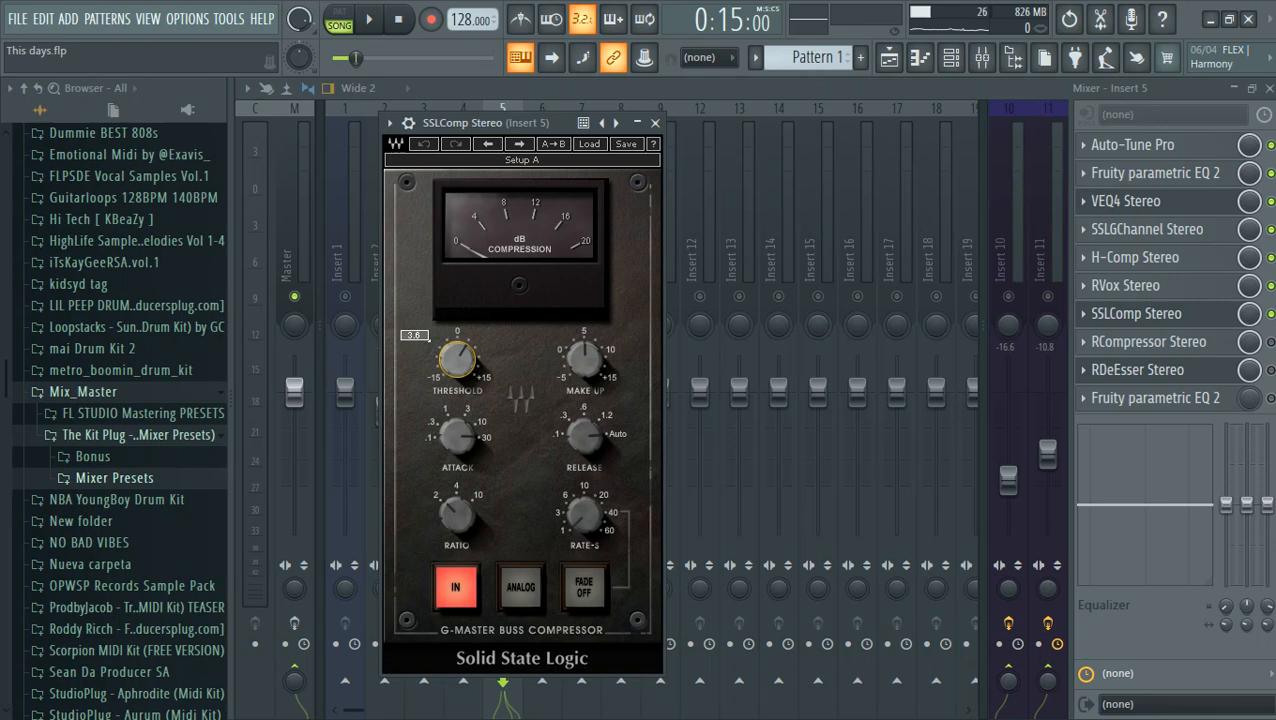
mouse_move(585, 358)
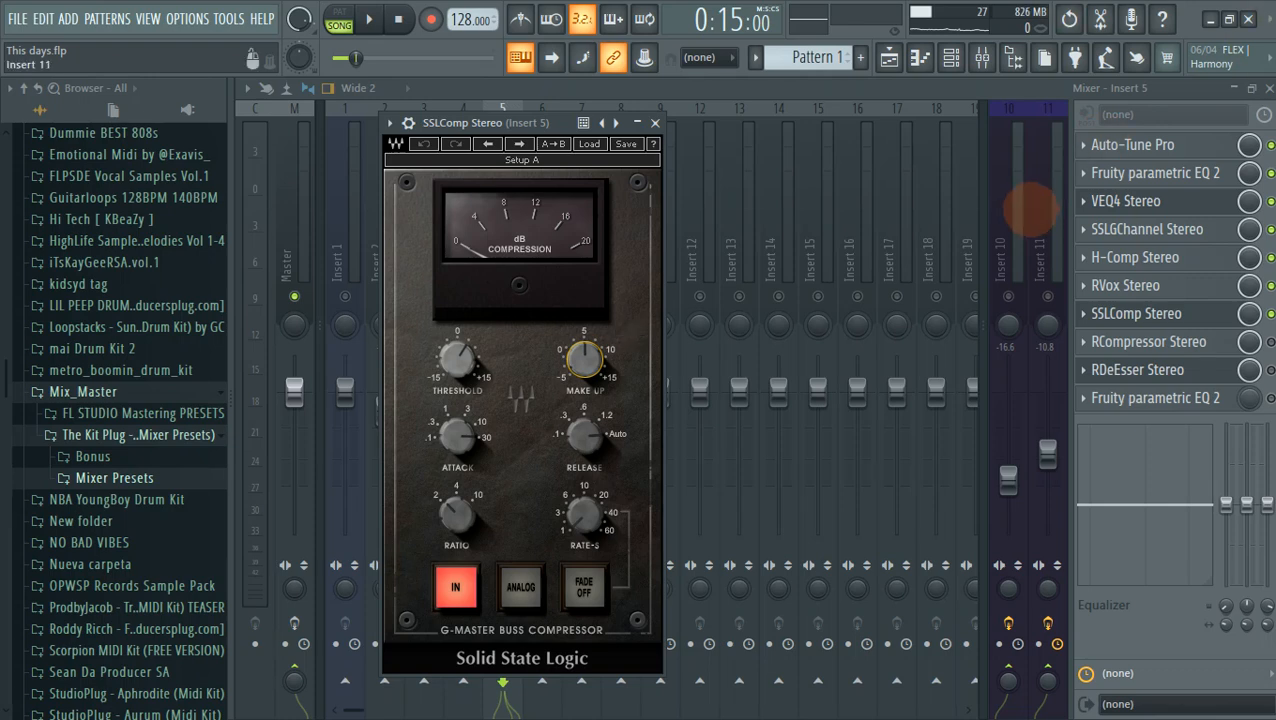
mouse_move(458, 437)
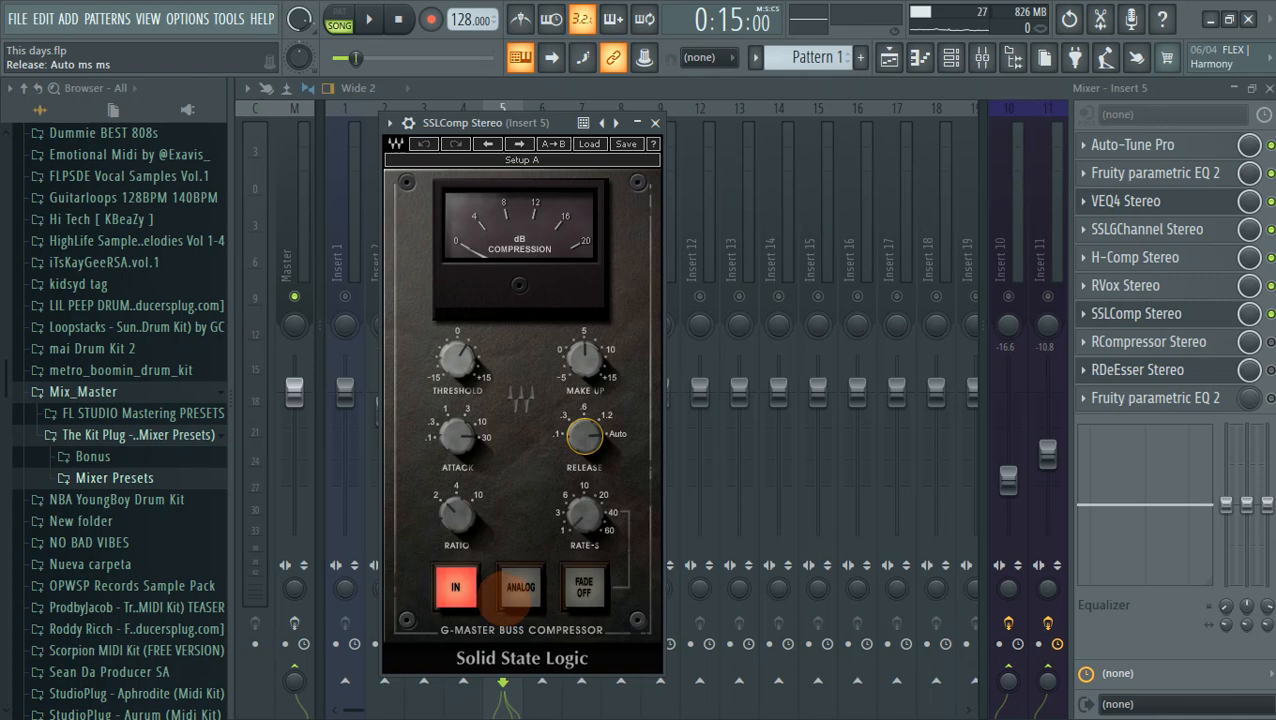
click(505, 592)
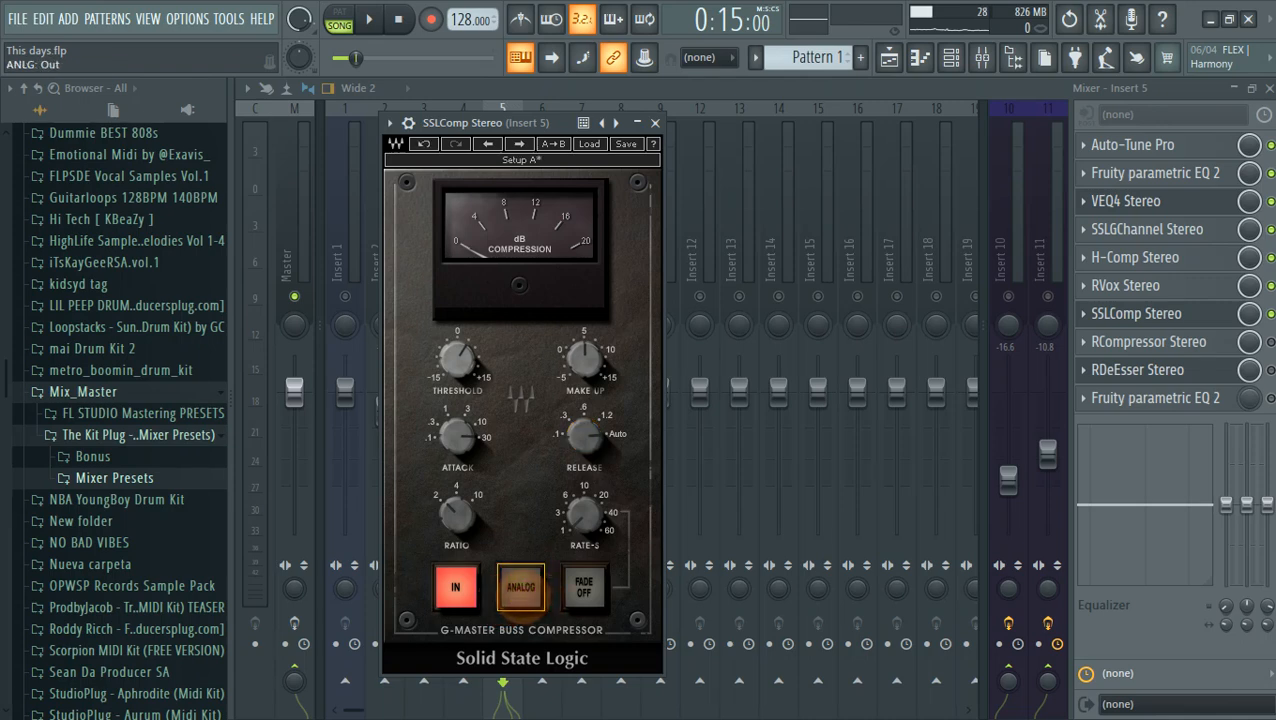
click(521, 592)
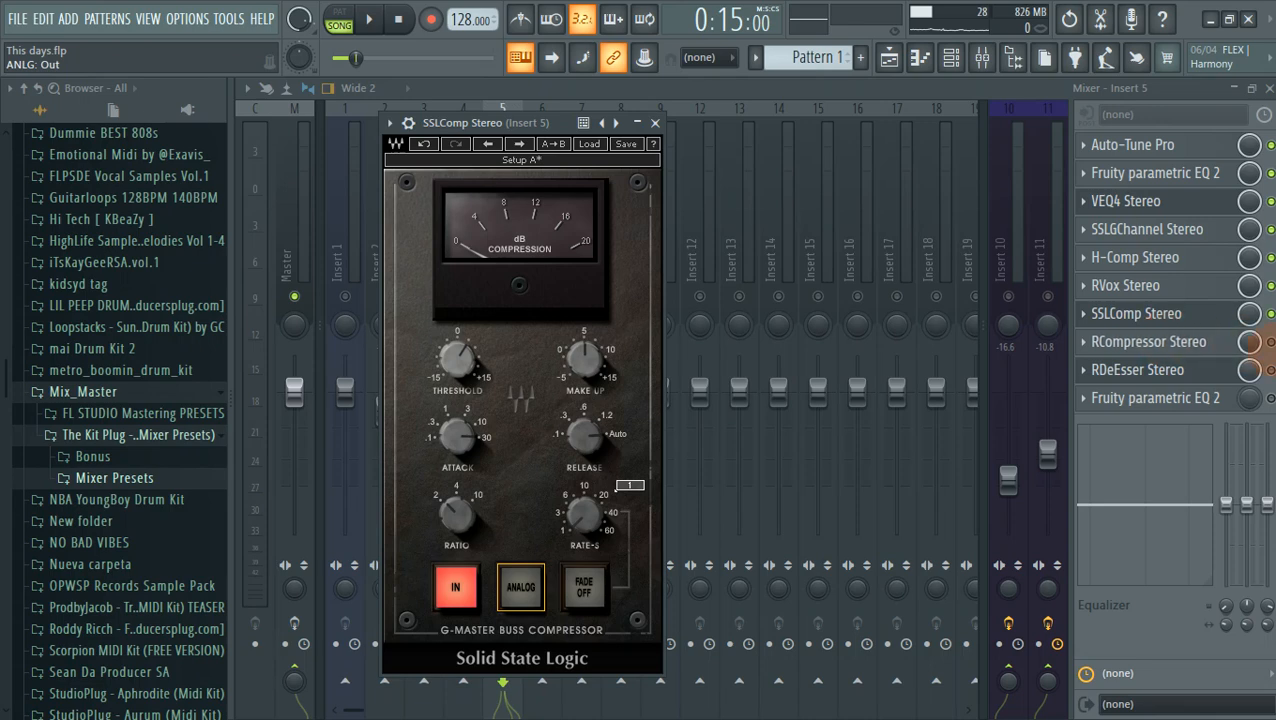
Step: Enable RCompressor Stereo on Insert 5, review its attack, release, threshold, ratio and gain, and audition the song with it
click(1200, 341)
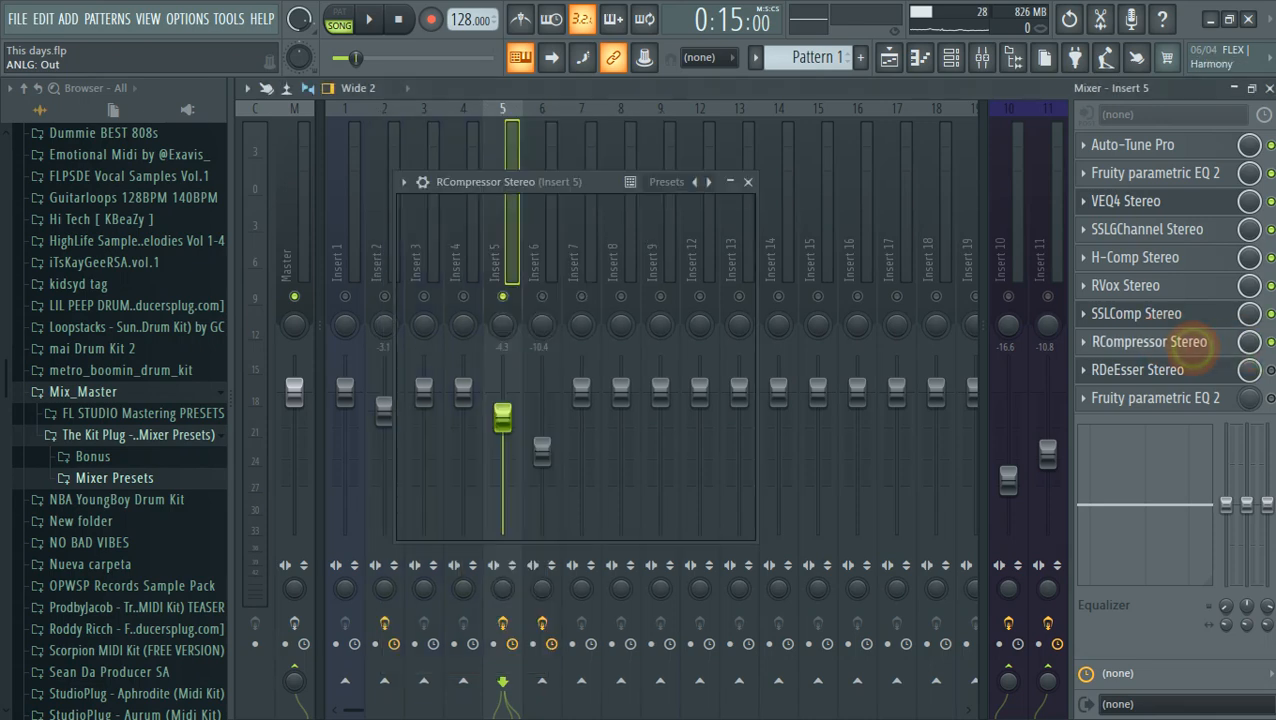
drag(597, 180, 573, 150)
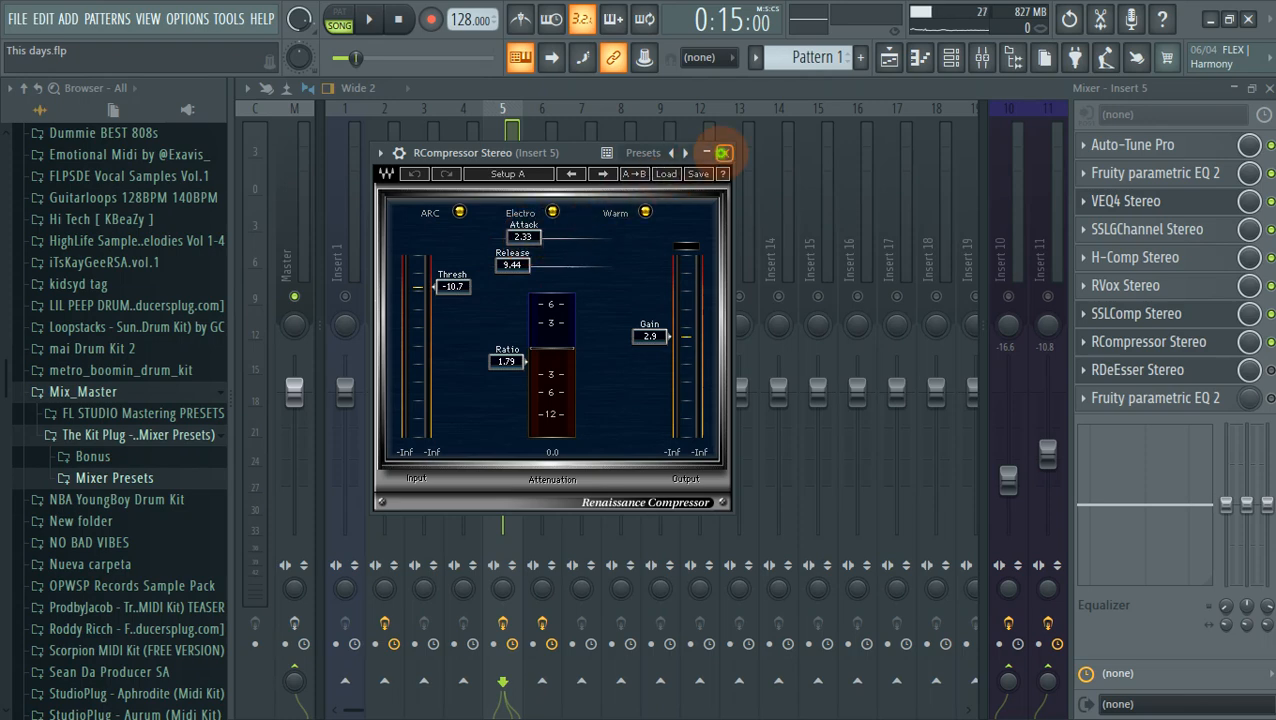
click(724, 152)
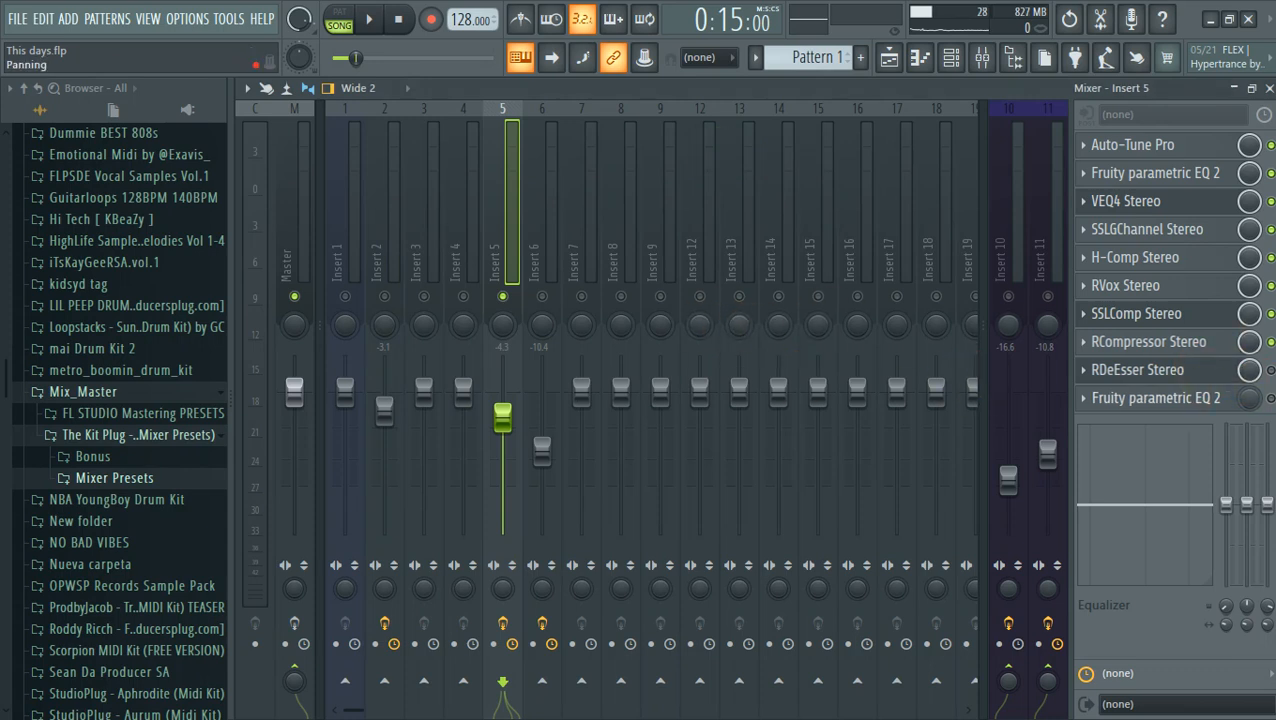
key(space)
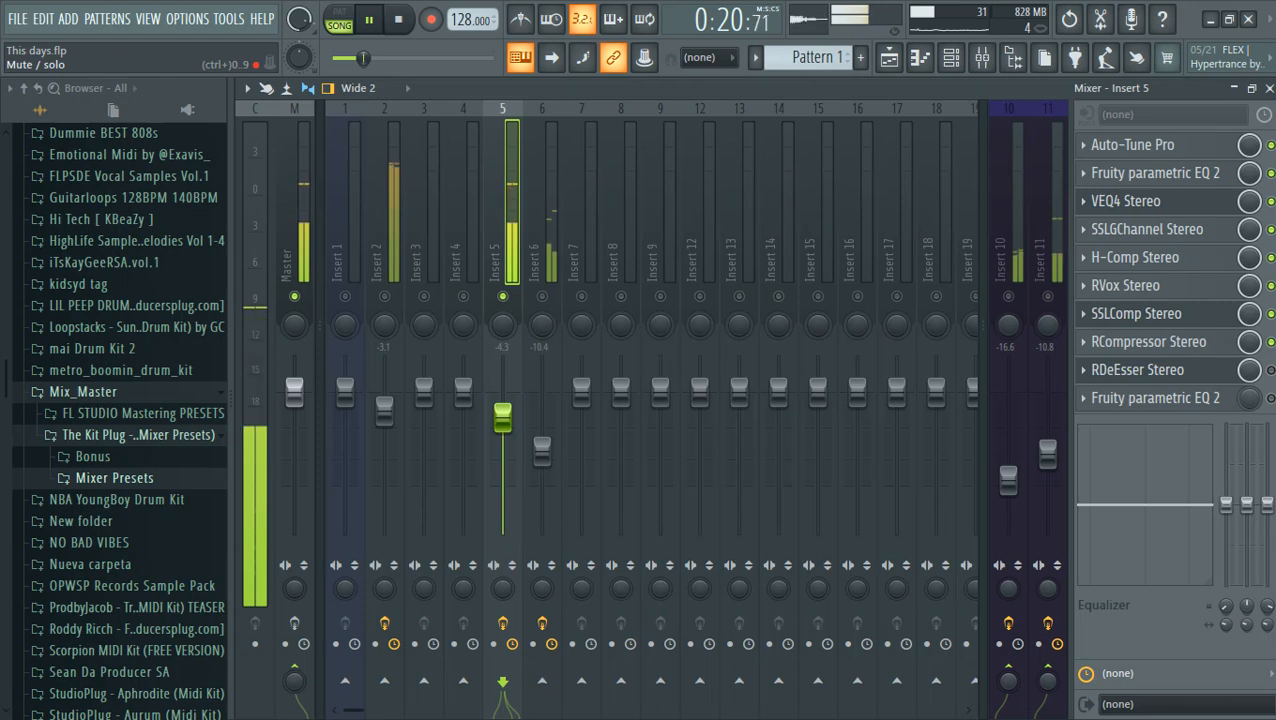
key(space)
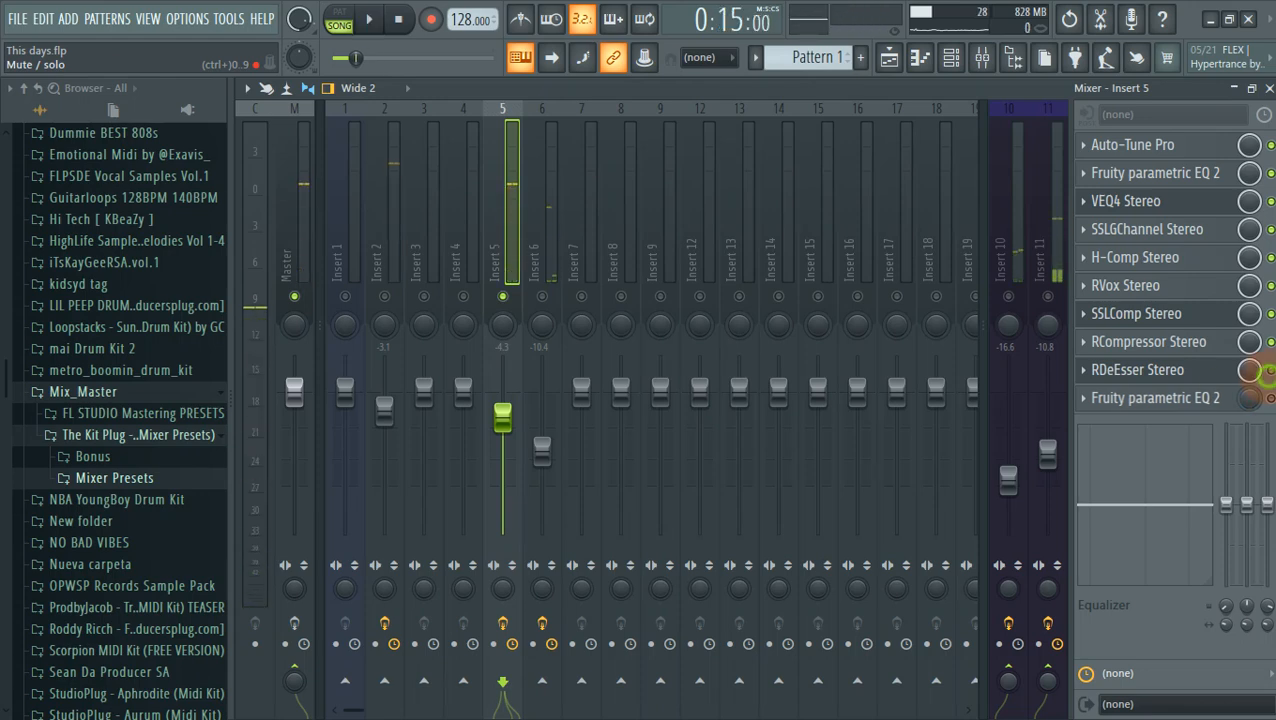
Step: Enable RDeEsser Stereo on Insert 5, review its settings and preset list, and enable the Fruity parametric EQ 2 in the last slot
click(1188, 372)
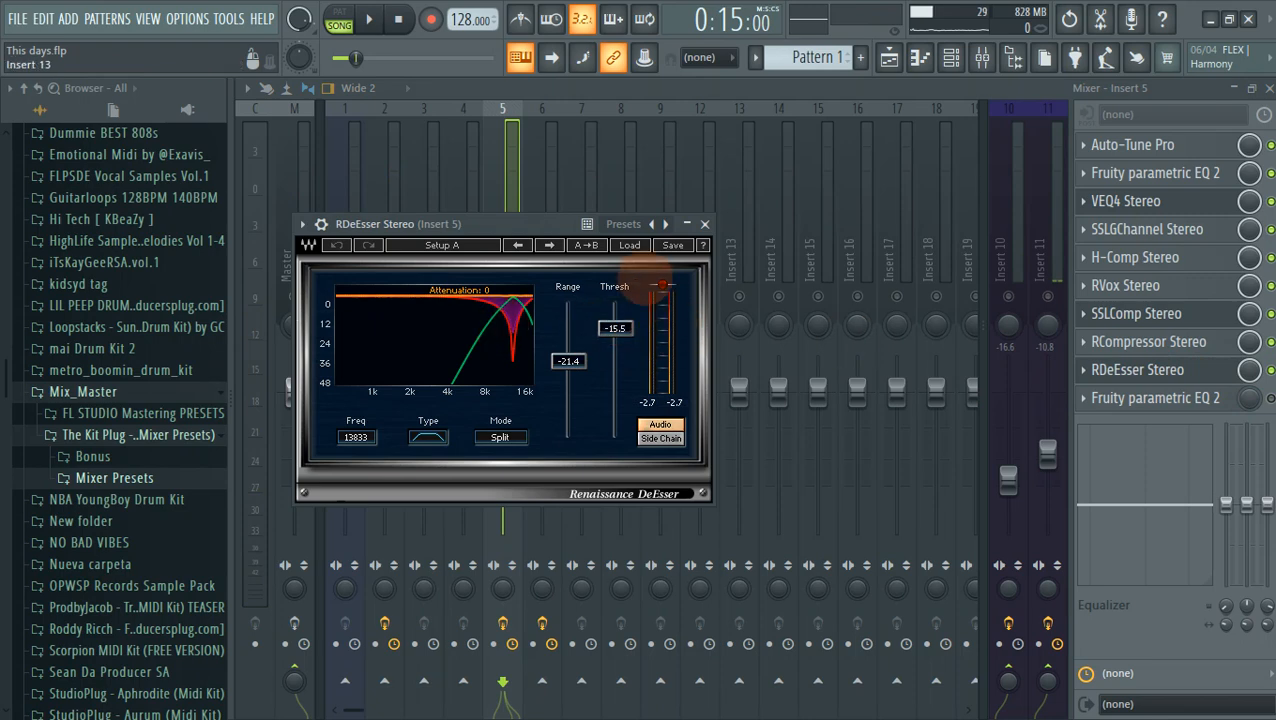
click(623, 224)
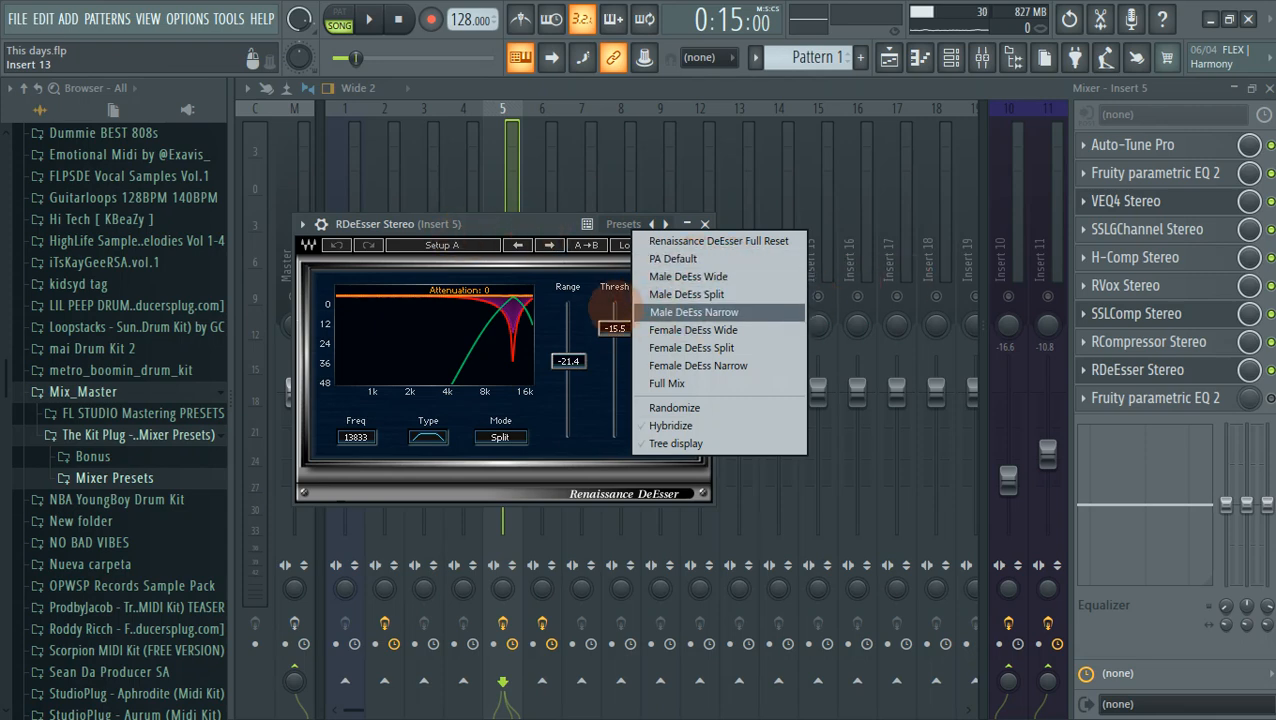
click(540, 226)
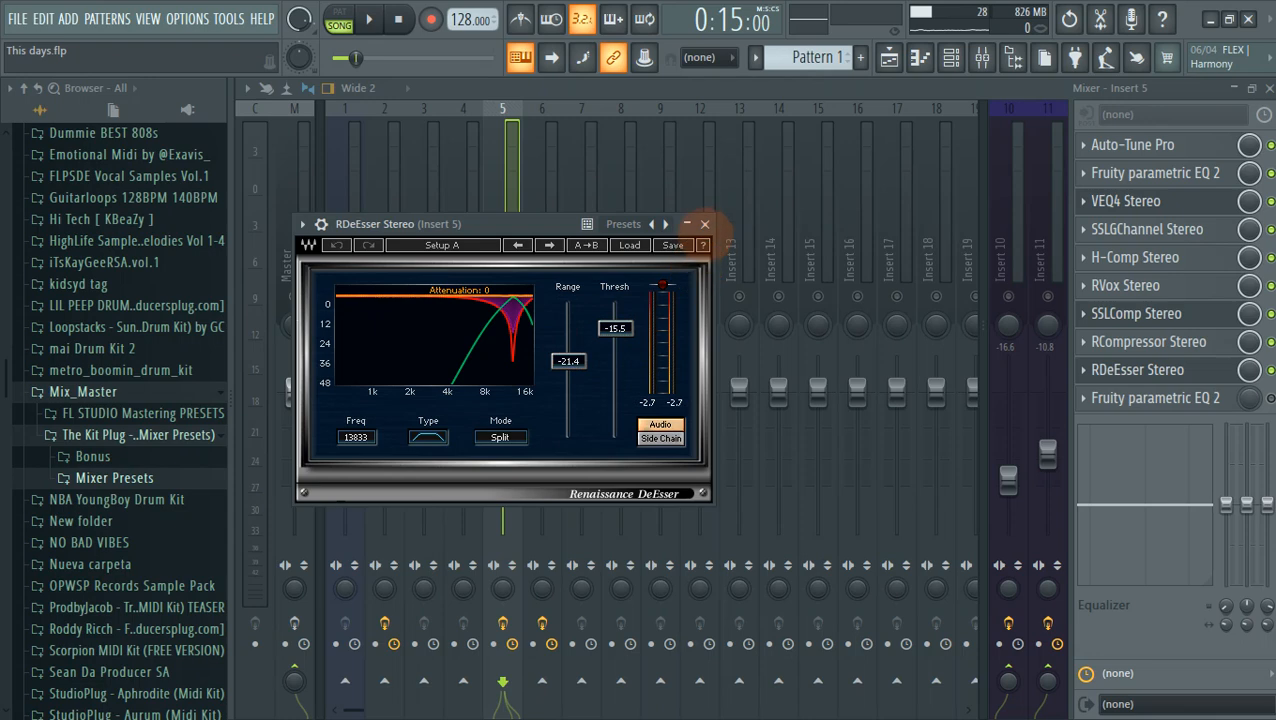
click(704, 226)
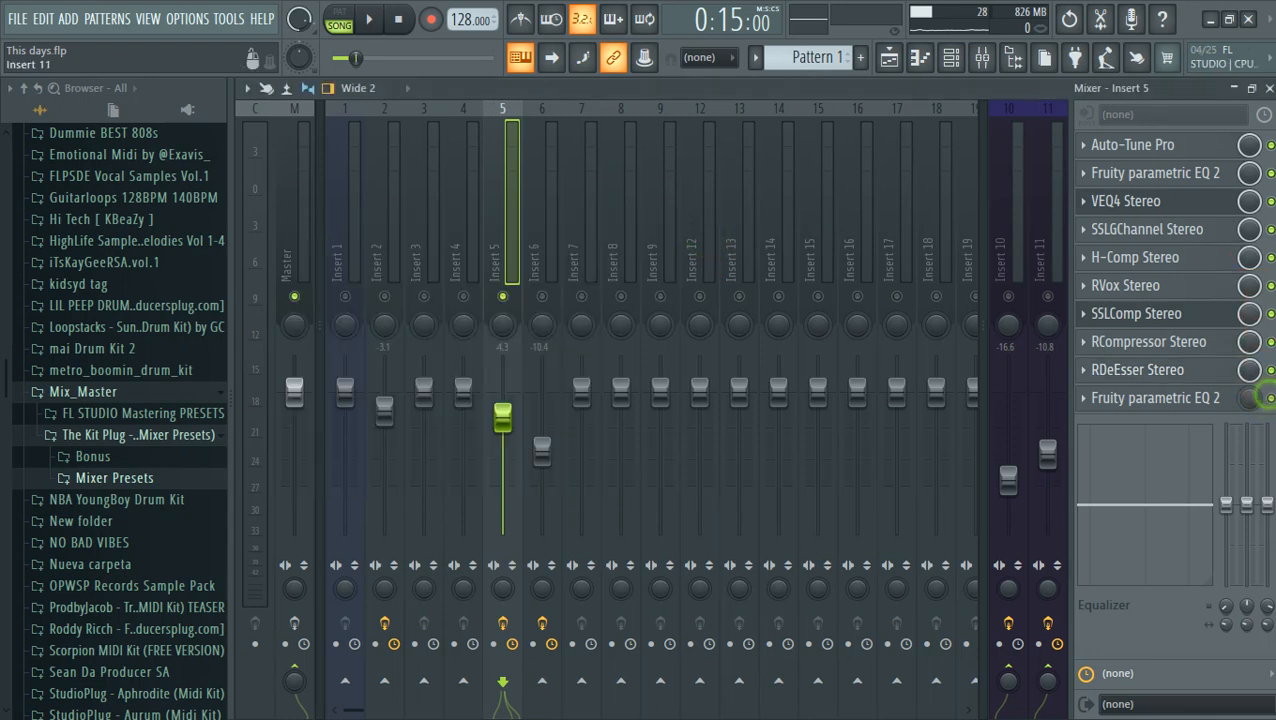
click(1268, 398)
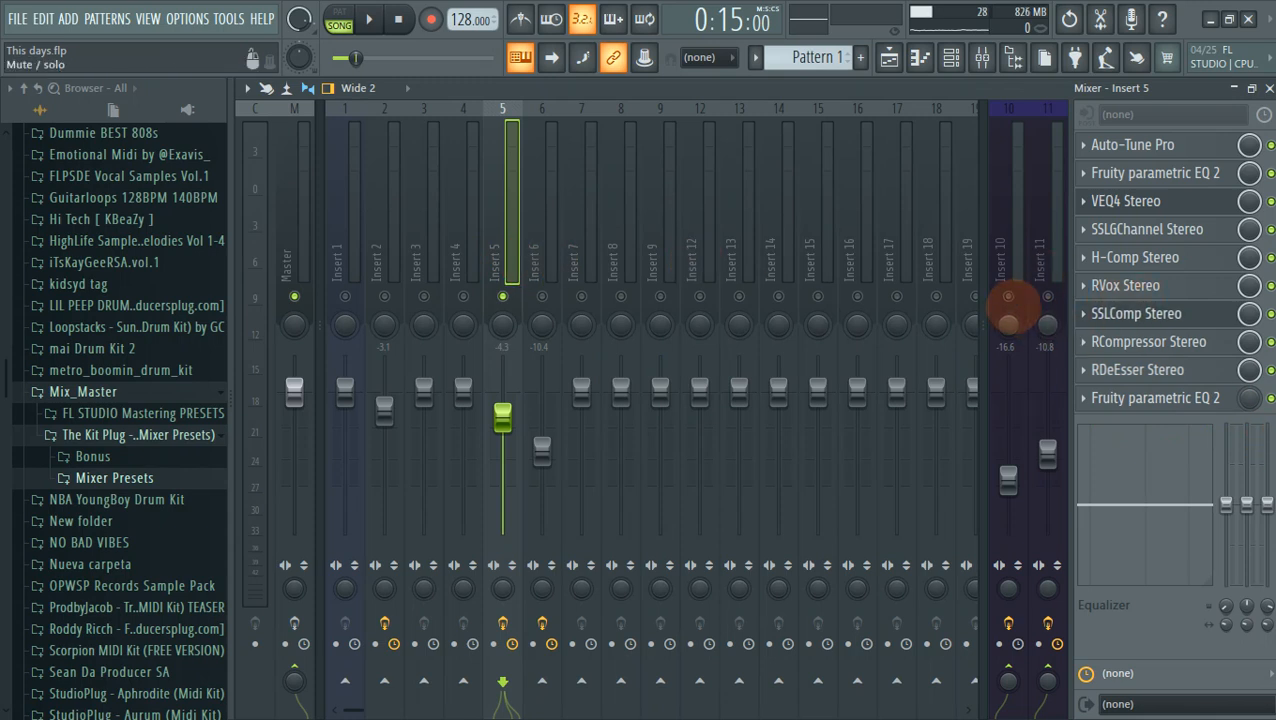
Step: Unmute Inserts 10 and 11, and select Insert 10 to show its effect slots
click(1008, 296)
click(1047, 296)
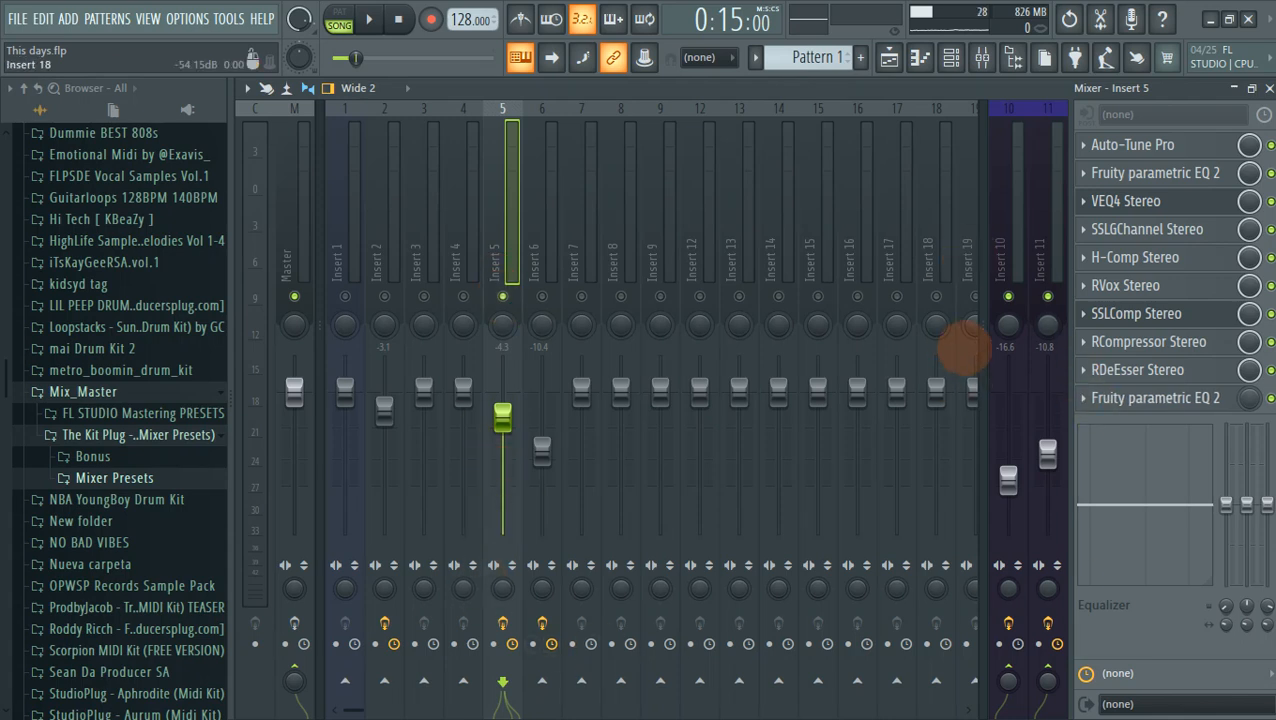
click(1015, 268)
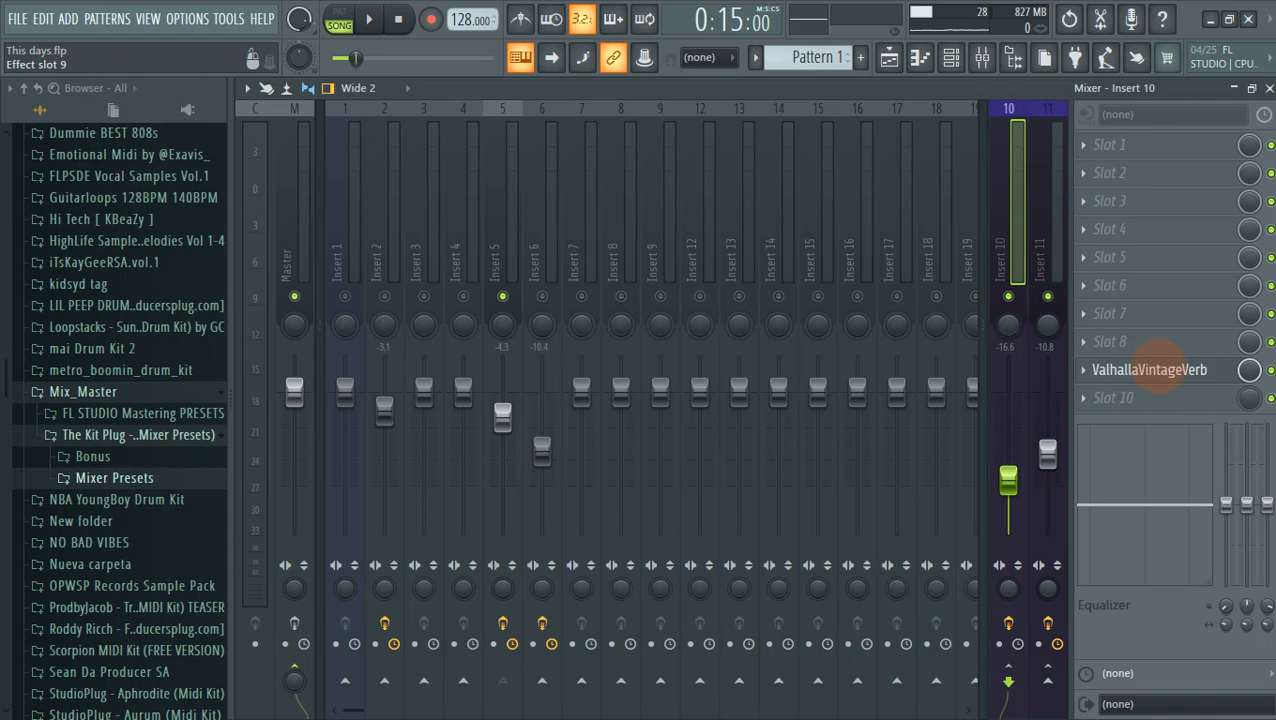
Step: Open ValhallaVintageVerb on Insert 10, try the Room reverb mode and return the mode to Plate
click(1150, 370)
drag(780, 165, 787, 97)
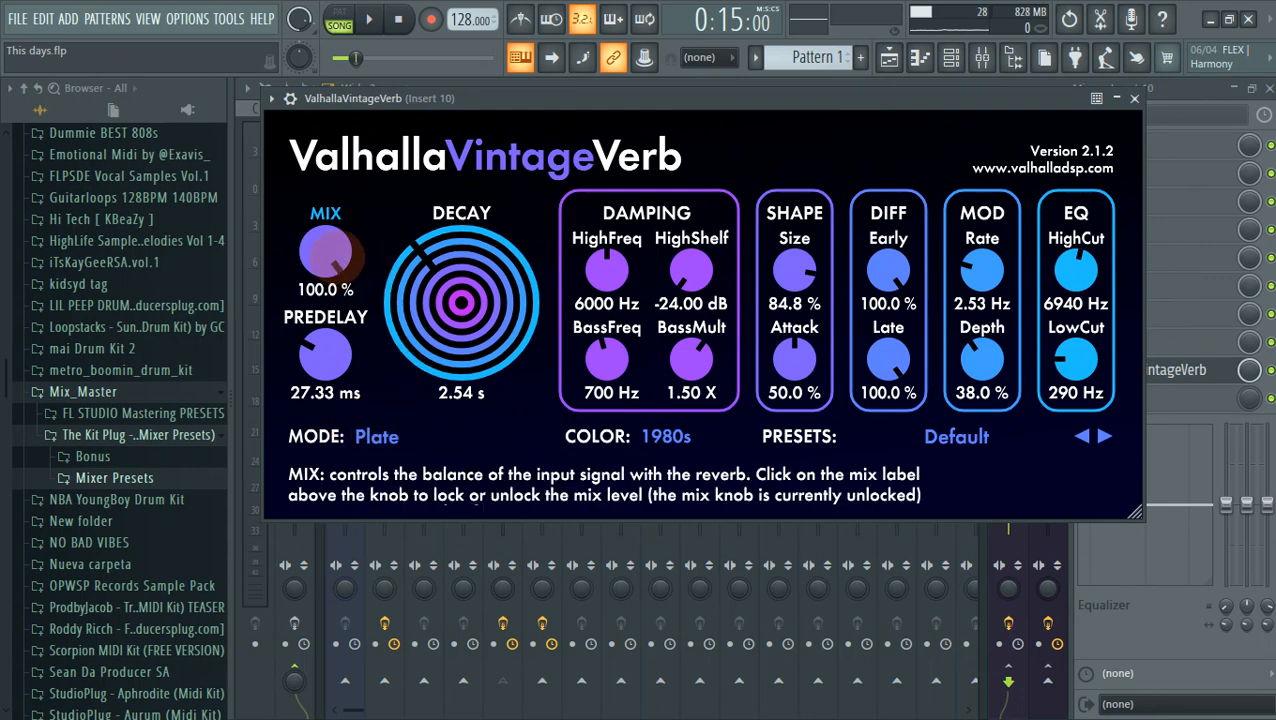
click(378, 436)
click(432, 433)
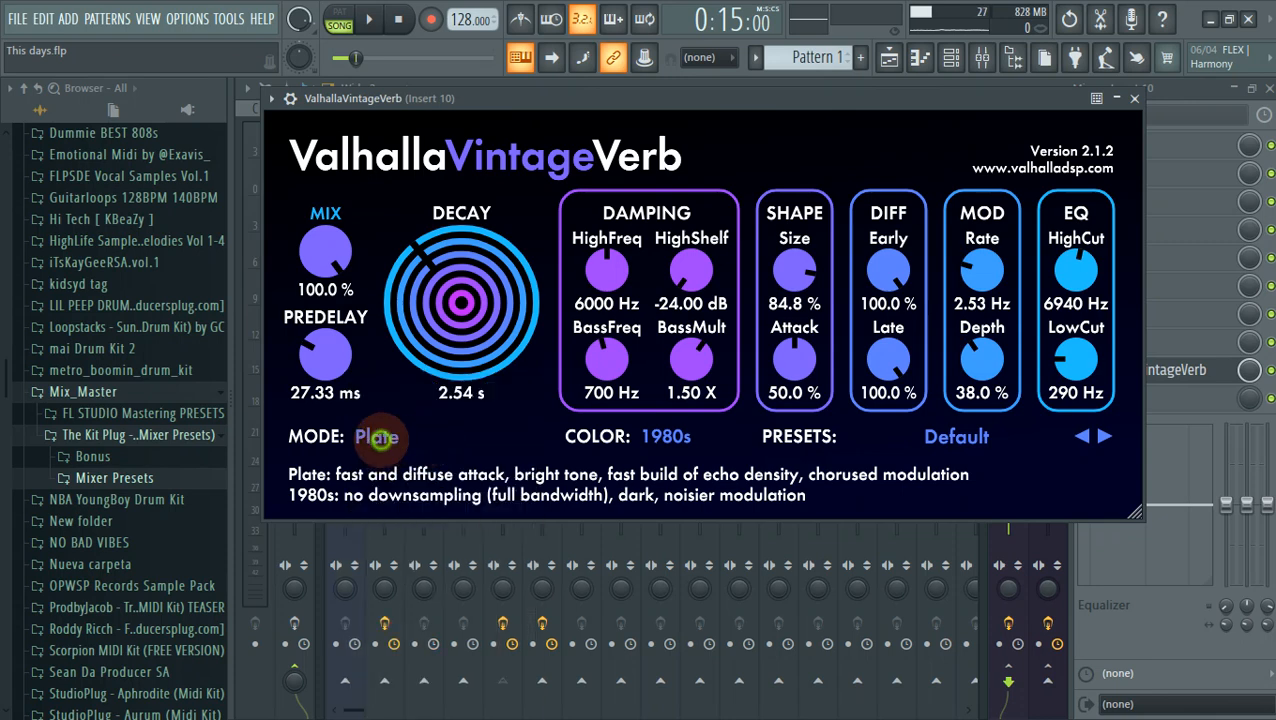
click(378, 440)
click(398, 446)
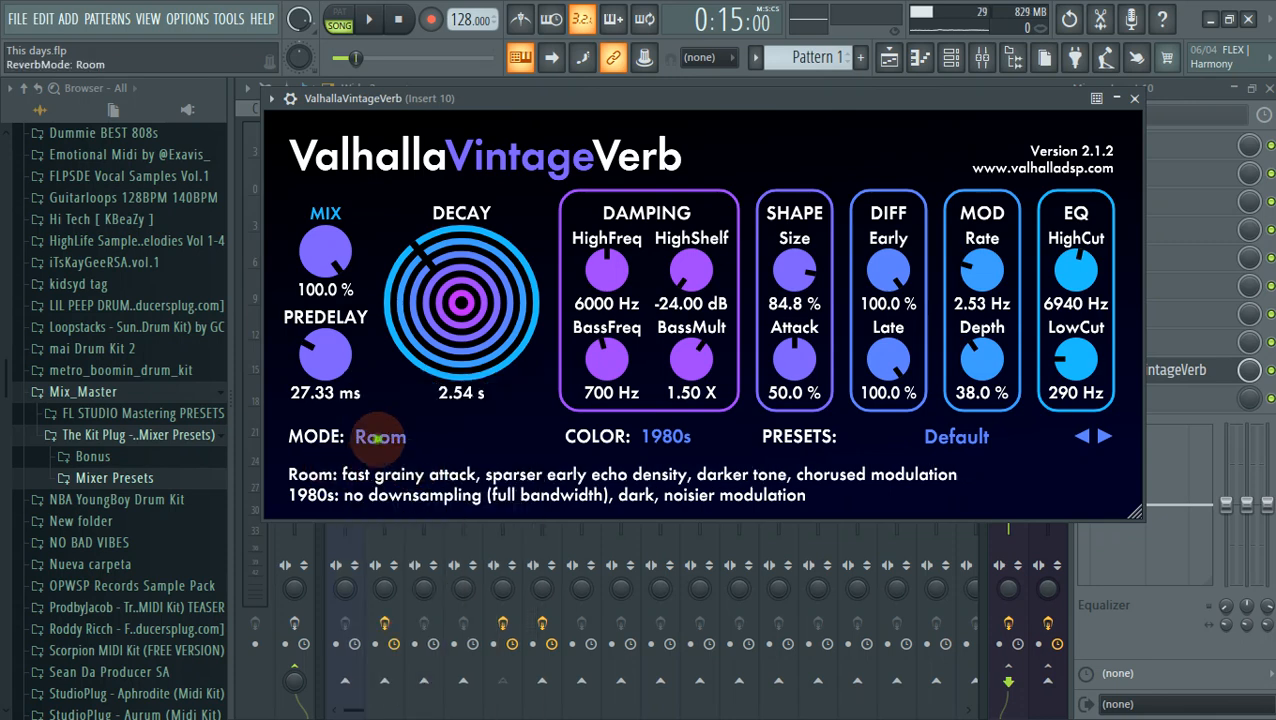
click(380, 437)
click(415, 420)
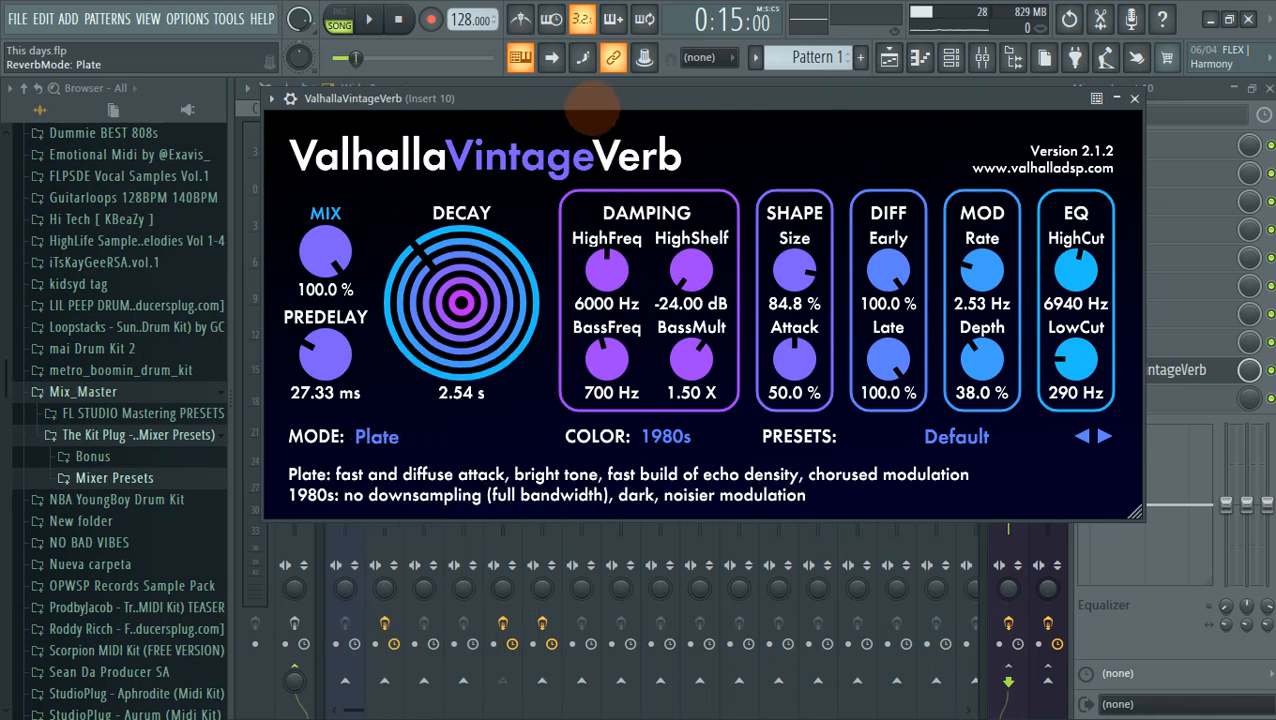
Step: Audition the song with the ValhallaVintageVerb reverb on Insert 10 and close the plugin
drag(589, 98, 578, 98)
key(space)
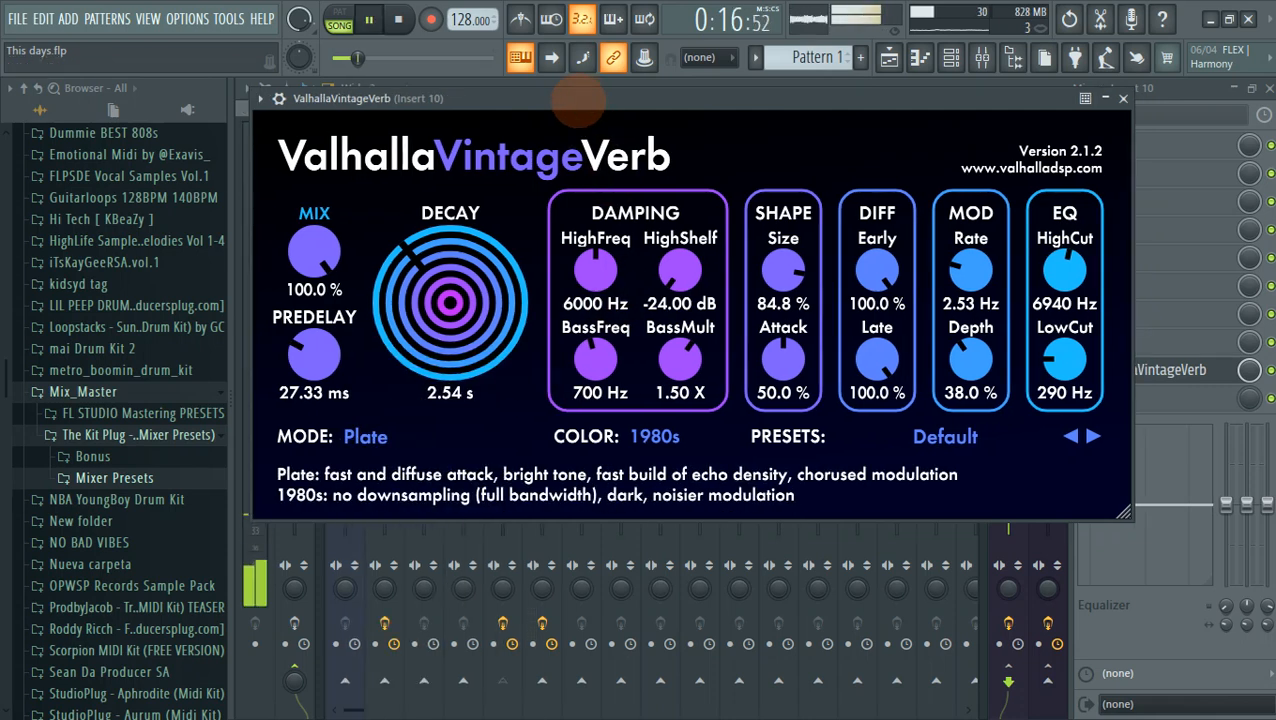
key(space)
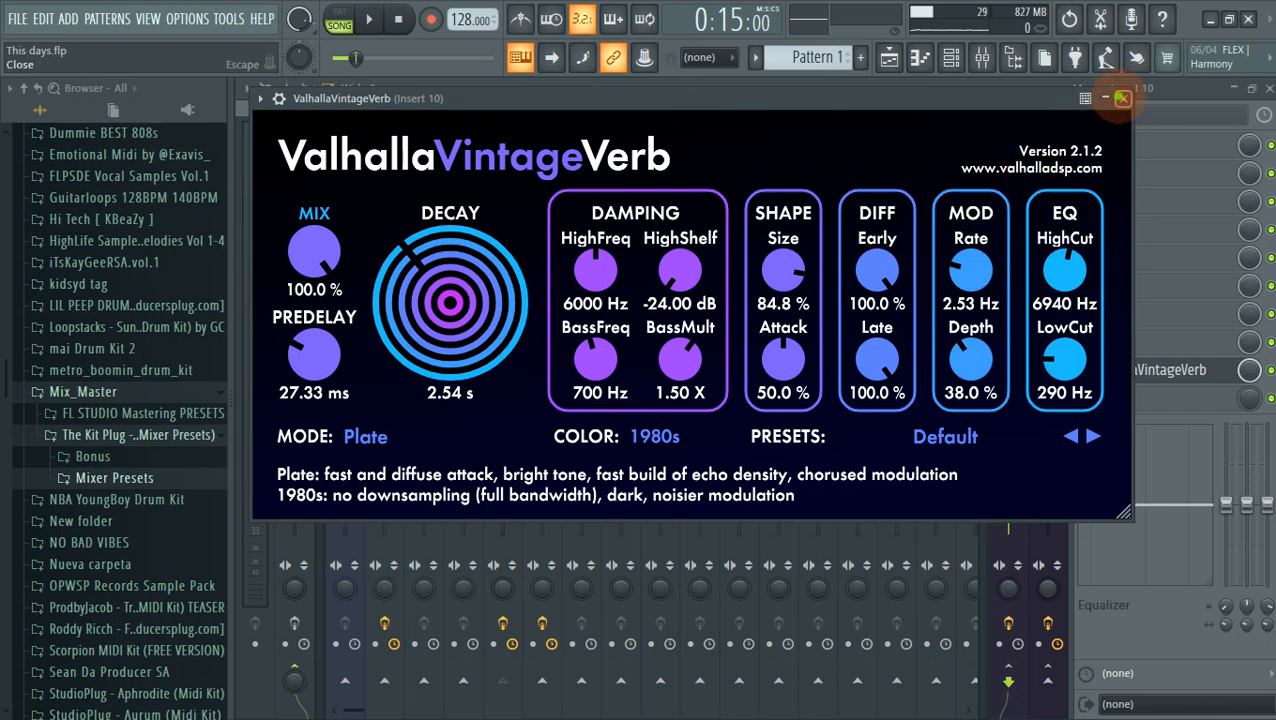
click(1123, 98)
Step: Select Insert 11, open its H-Delay Stereo and check the LoFi and delay settings
click(1052, 270)
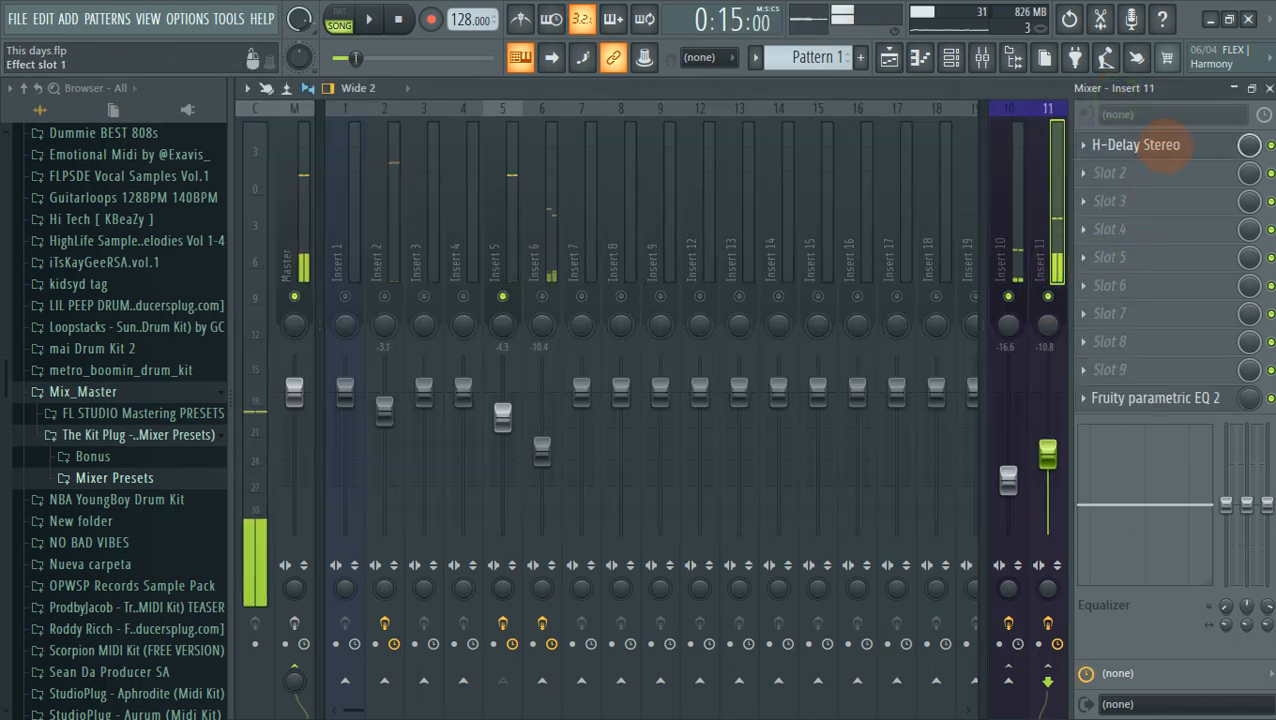
click(1161, 146)
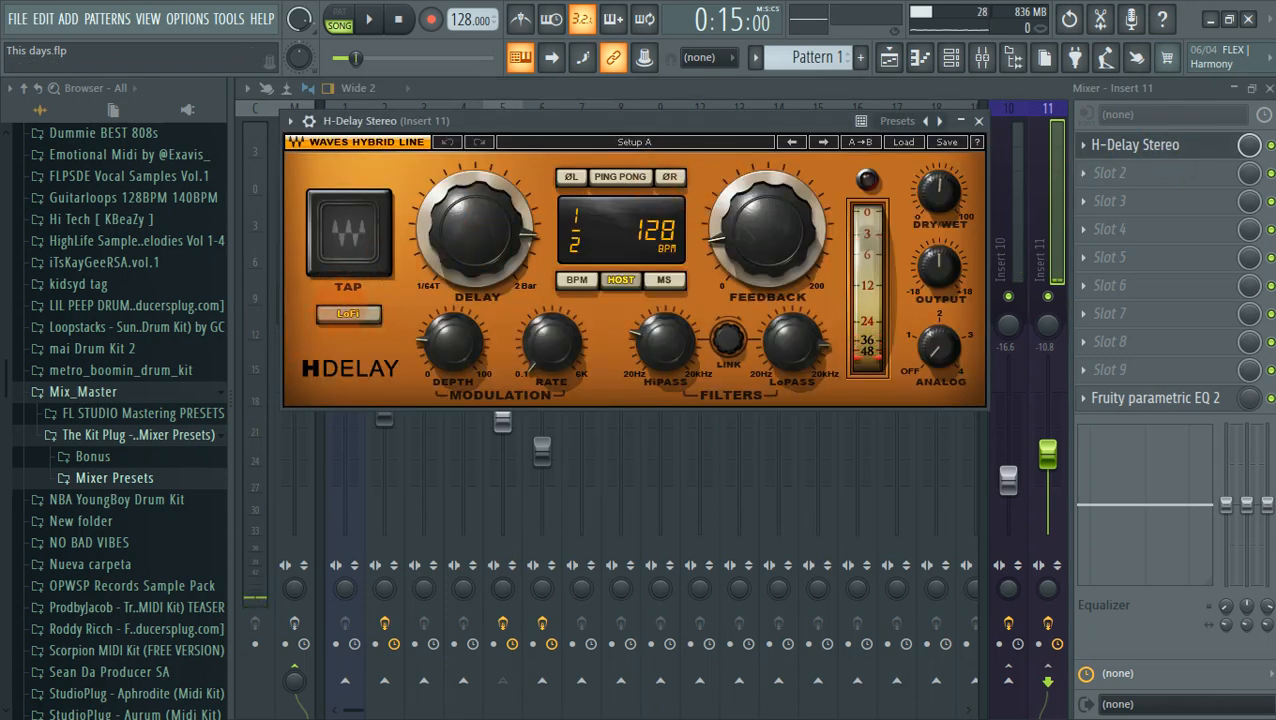
click(348, 313)
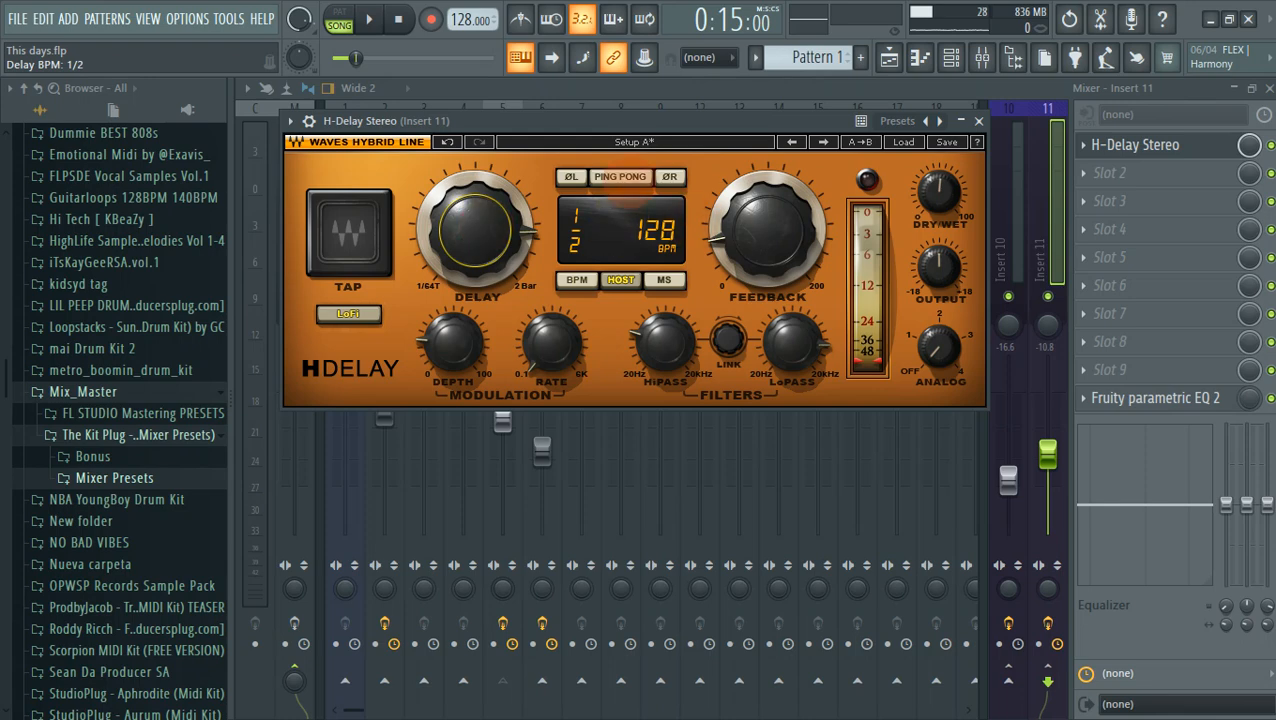
Step: Audition the song with H-Delay's Ping Pong mode switched on, and switch Ping Pong back off
click(620, 176)
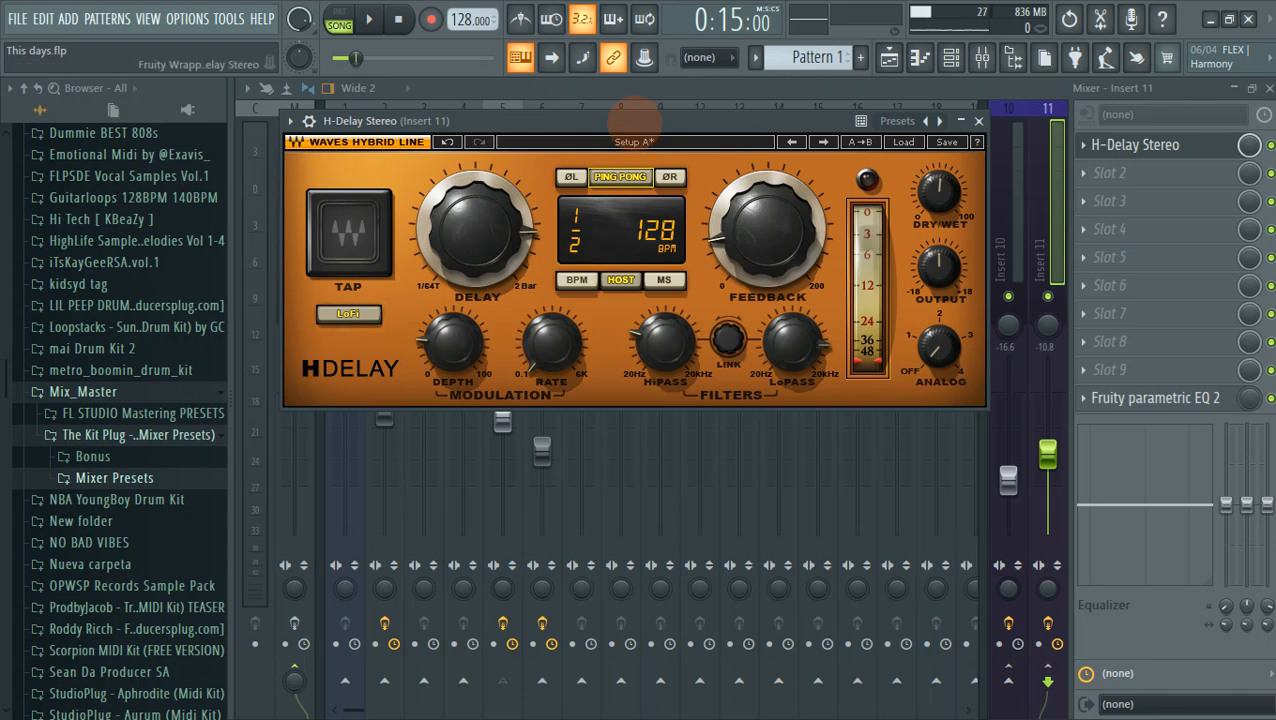
drag(633, 119, 660, 104)
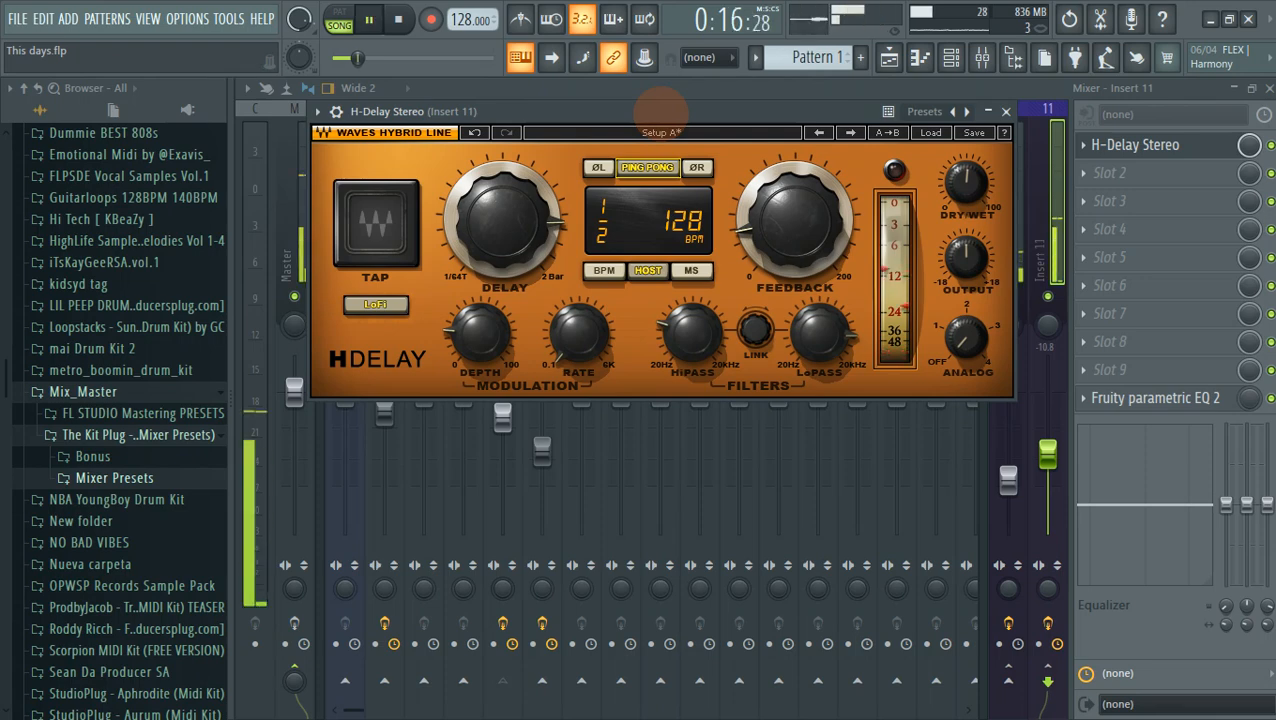
key(space)
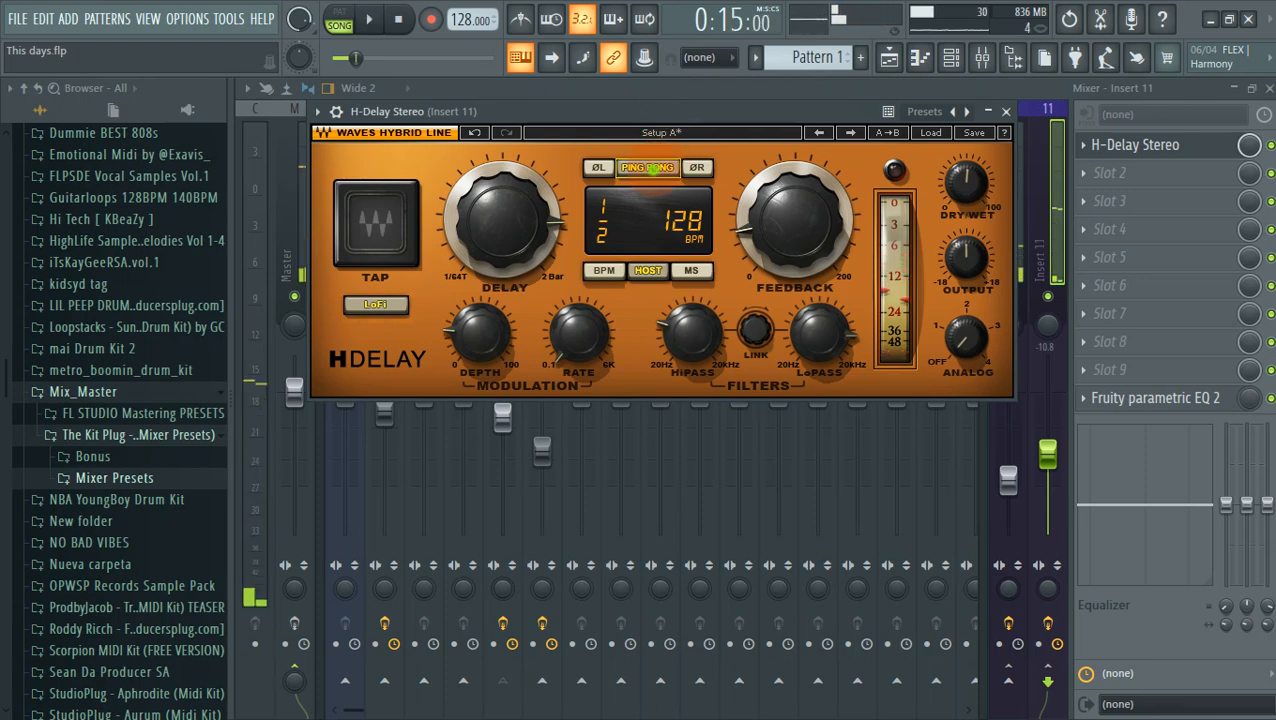
click(647, 167)
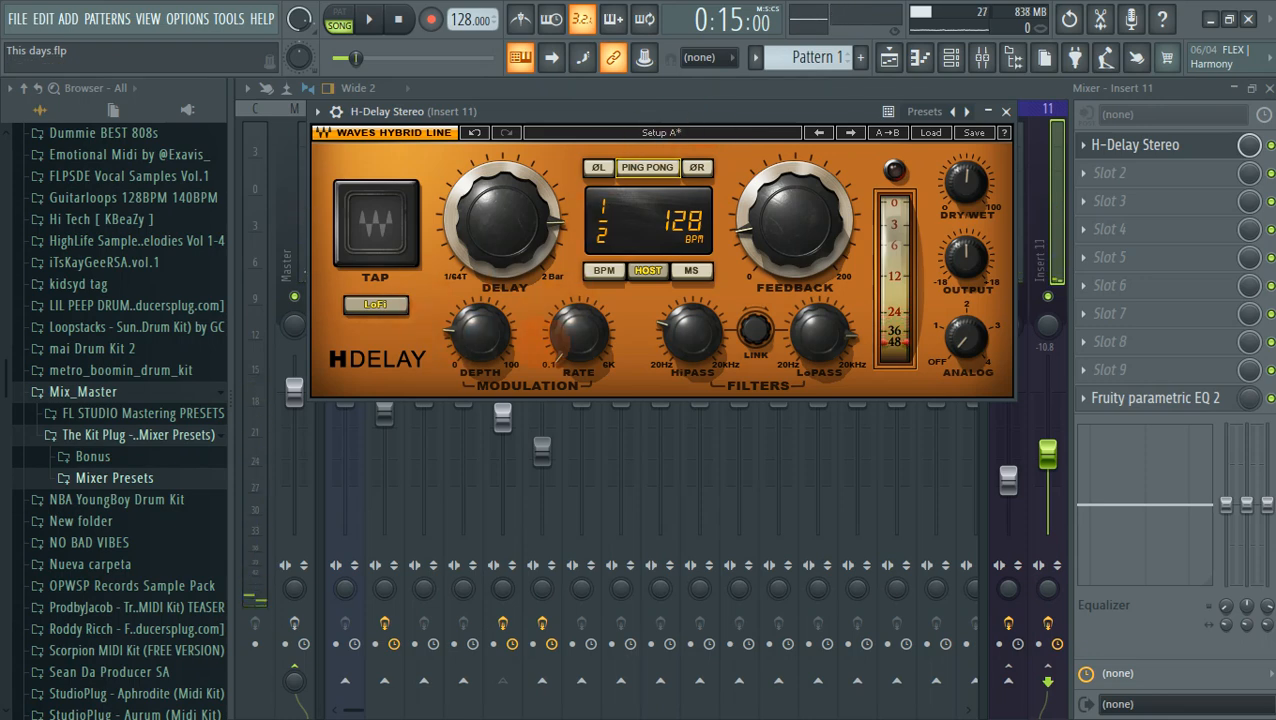
click(614, 170)
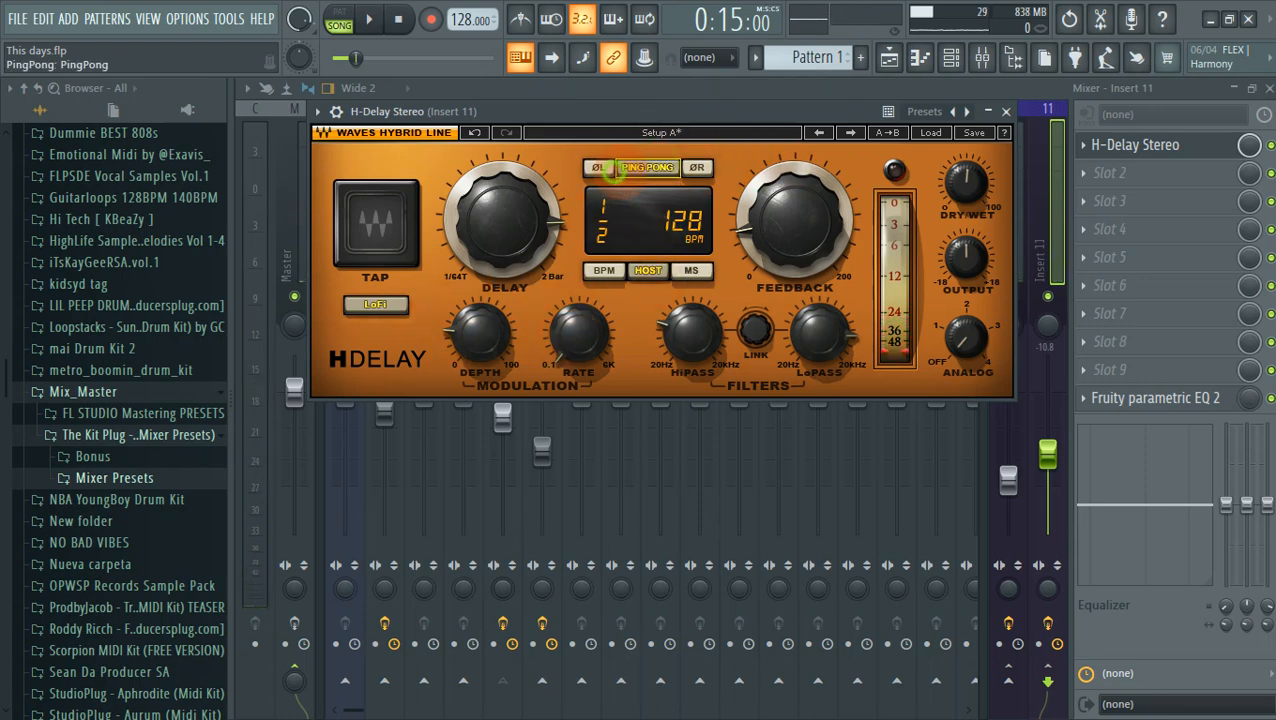
click(612, 170)
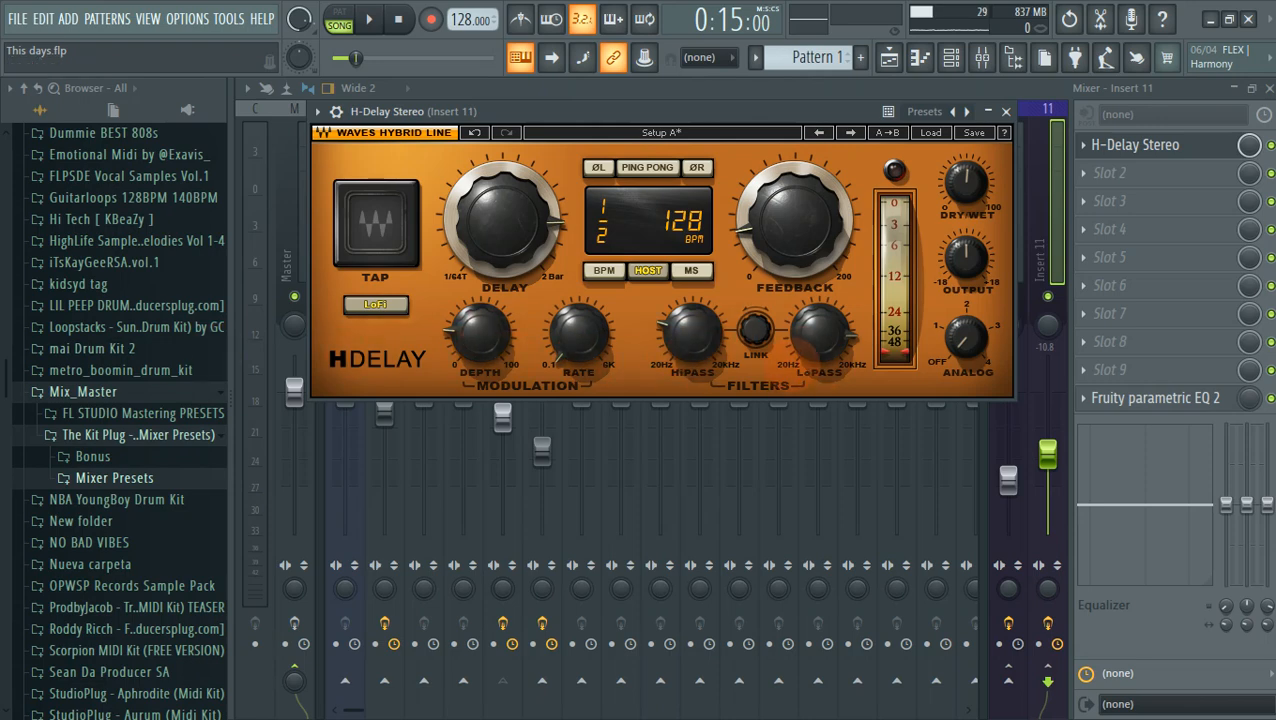
Step: Review H-Delay's modulation, filter, dry/wet, output, analog and feedback settings, and audition the song with the delay
mouse_move(480, 335)
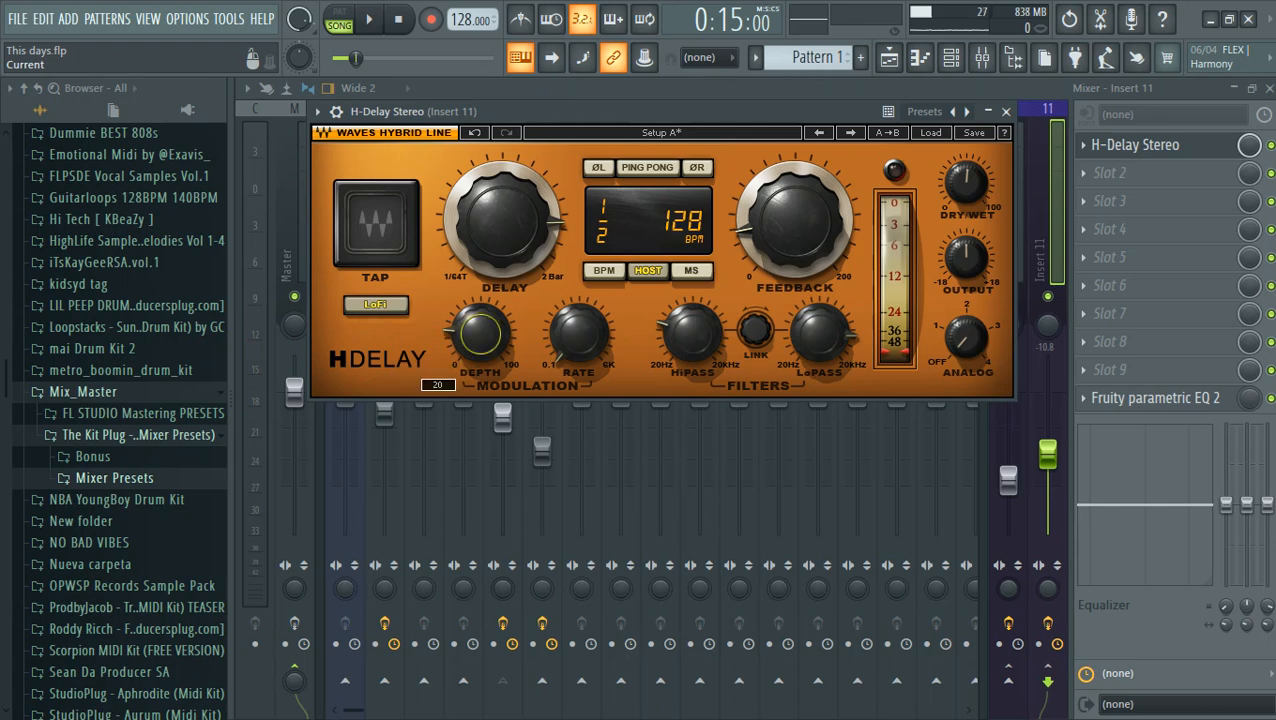
mouse_move(579, 335)
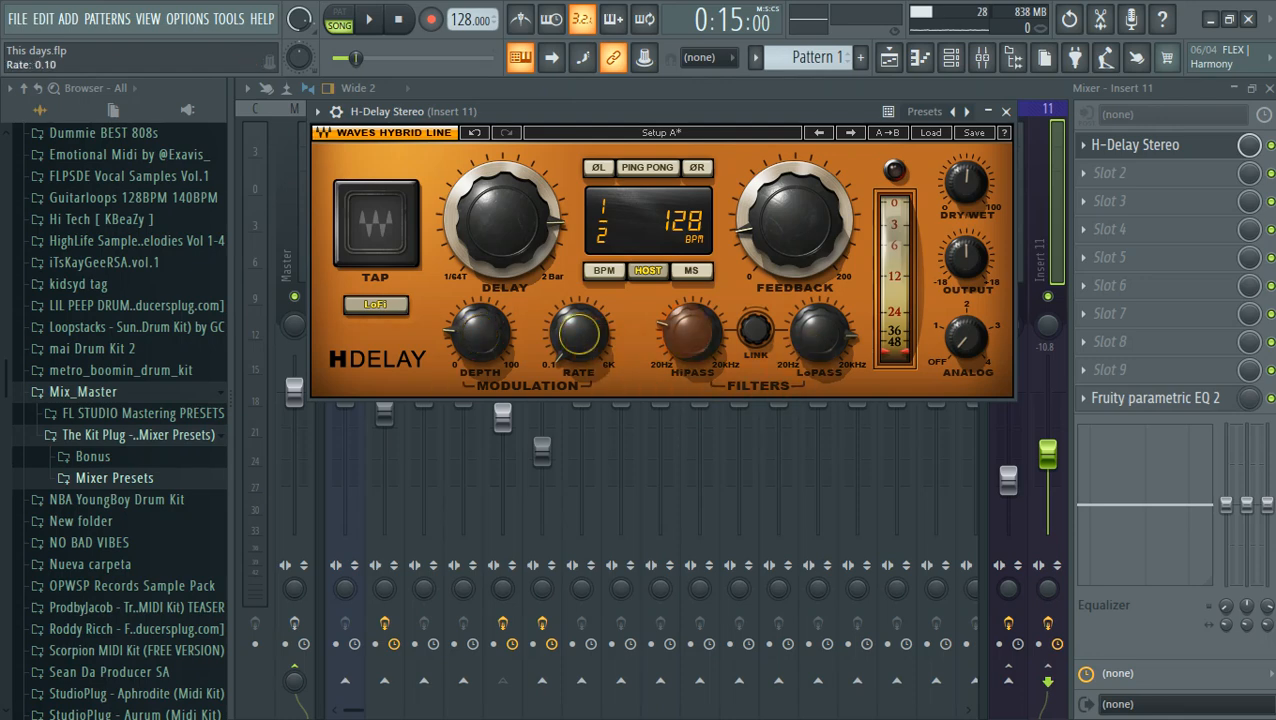
mouse_move(692, 333)
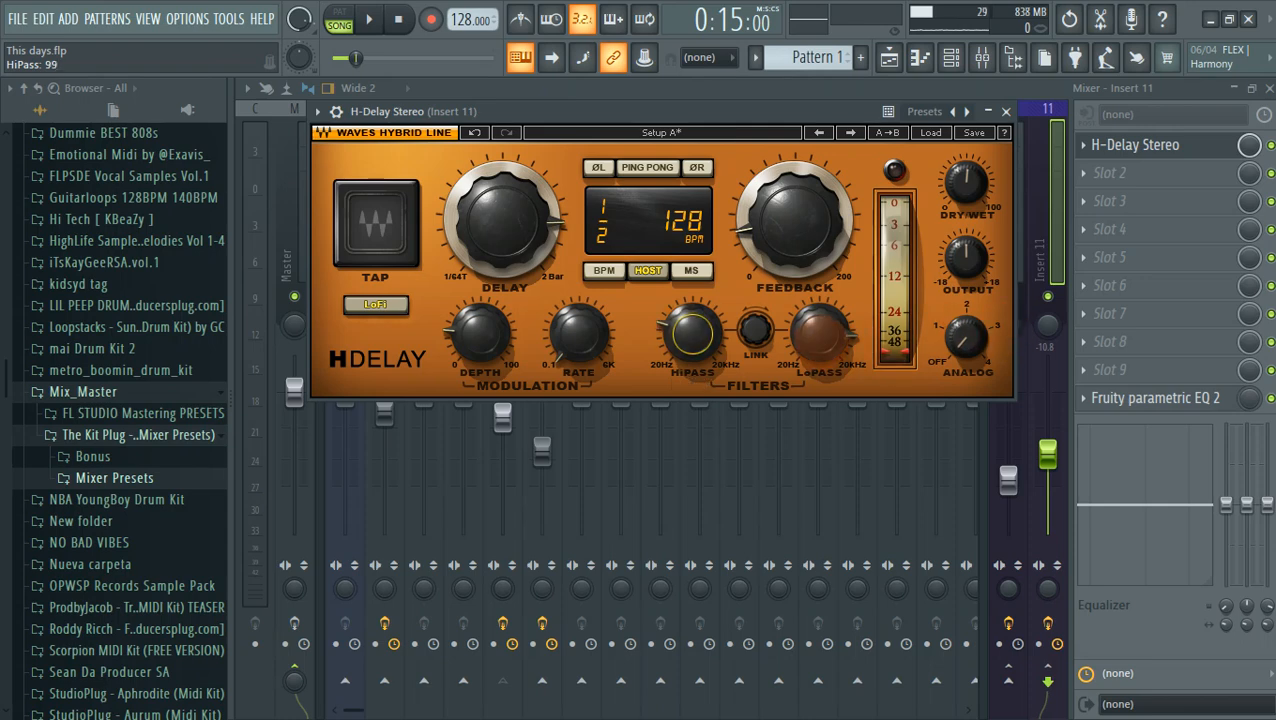
mouse_move(818, 333)
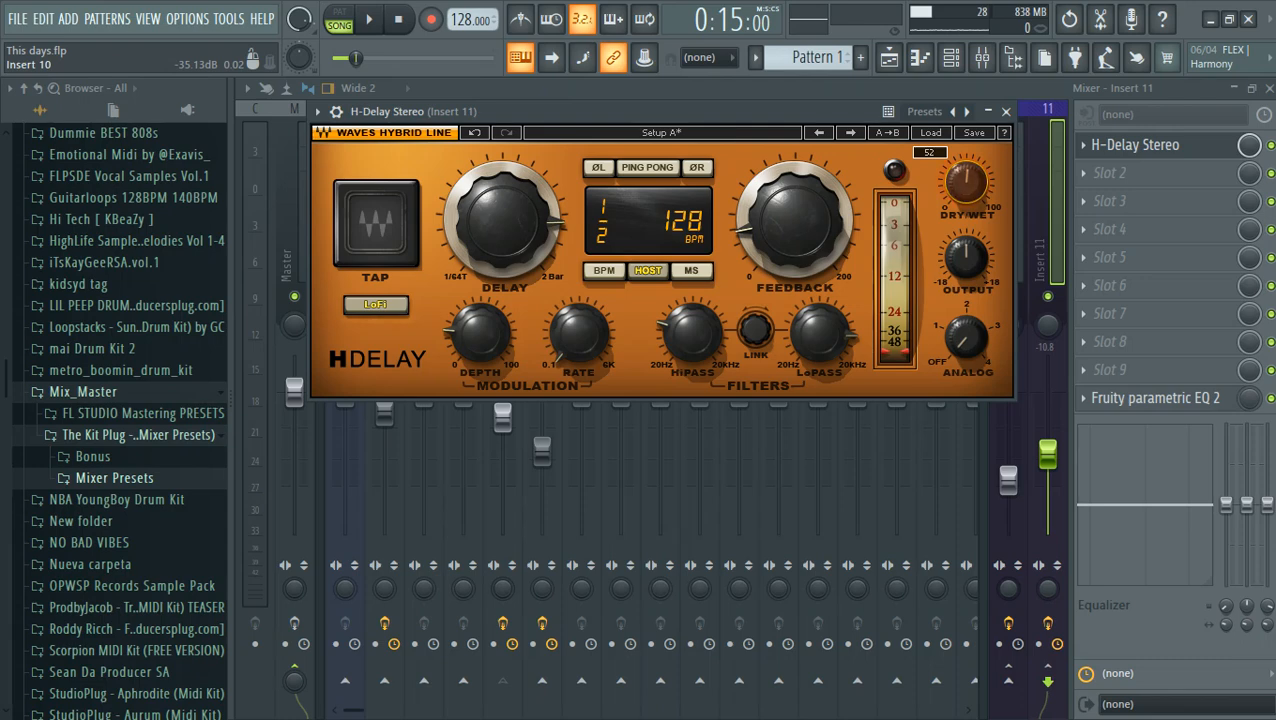
mouse_move(965, 257)
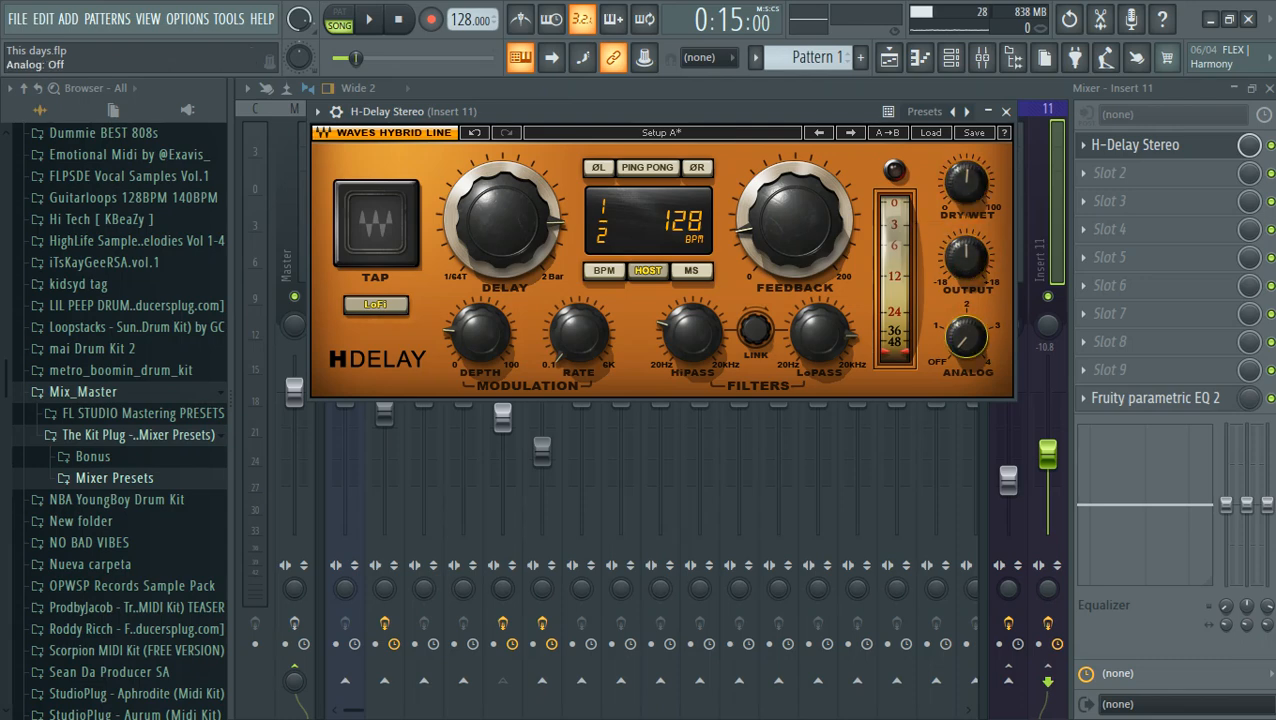
mouse_move(795, 222)
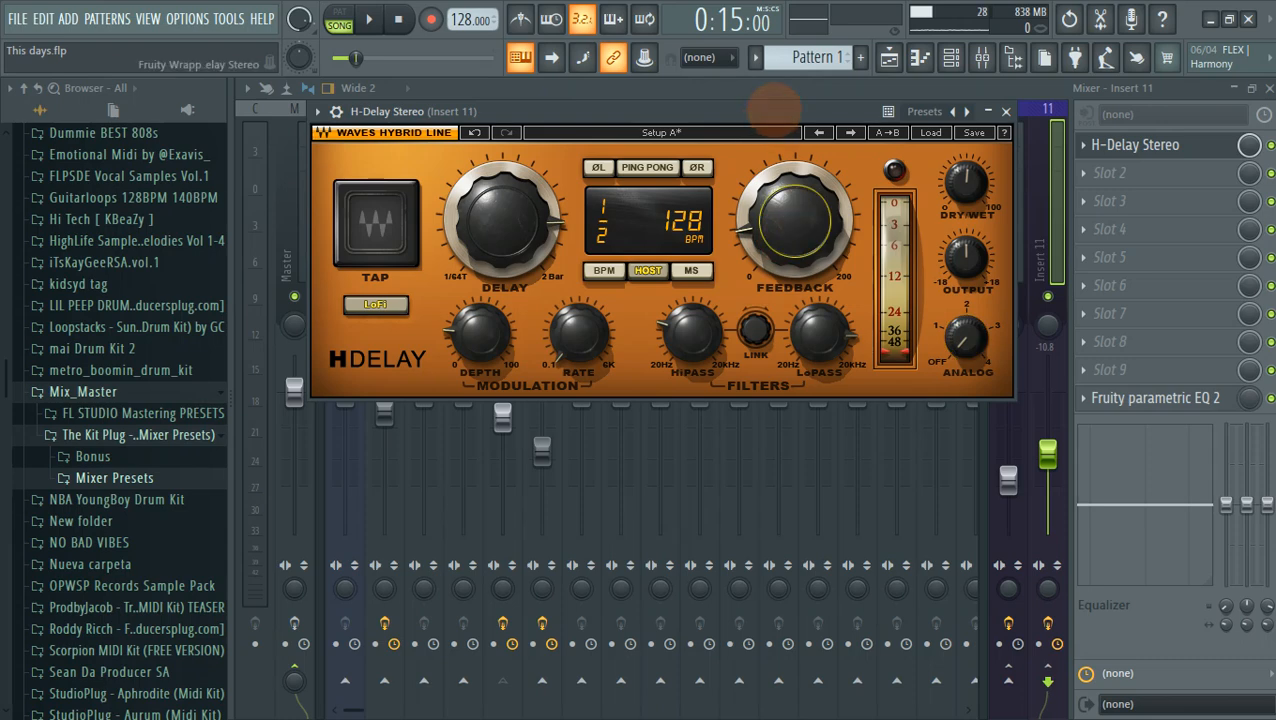
click(768, 100)
key(space)
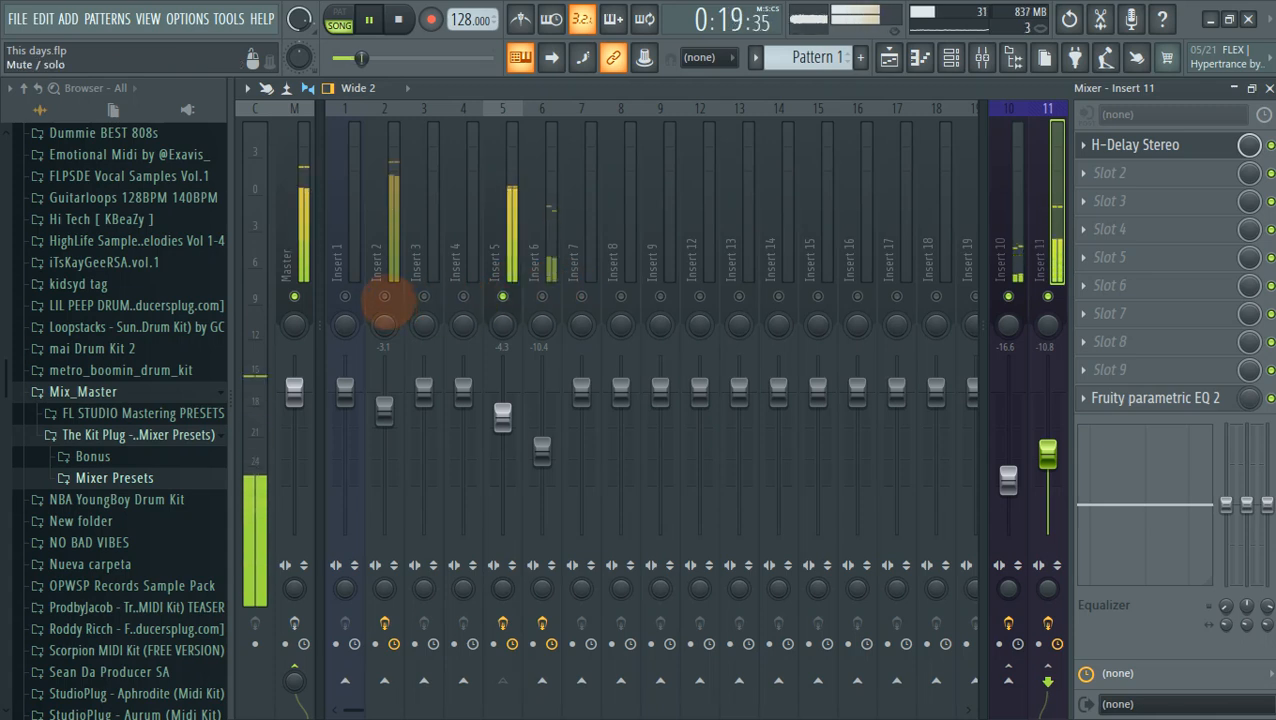
key(space)
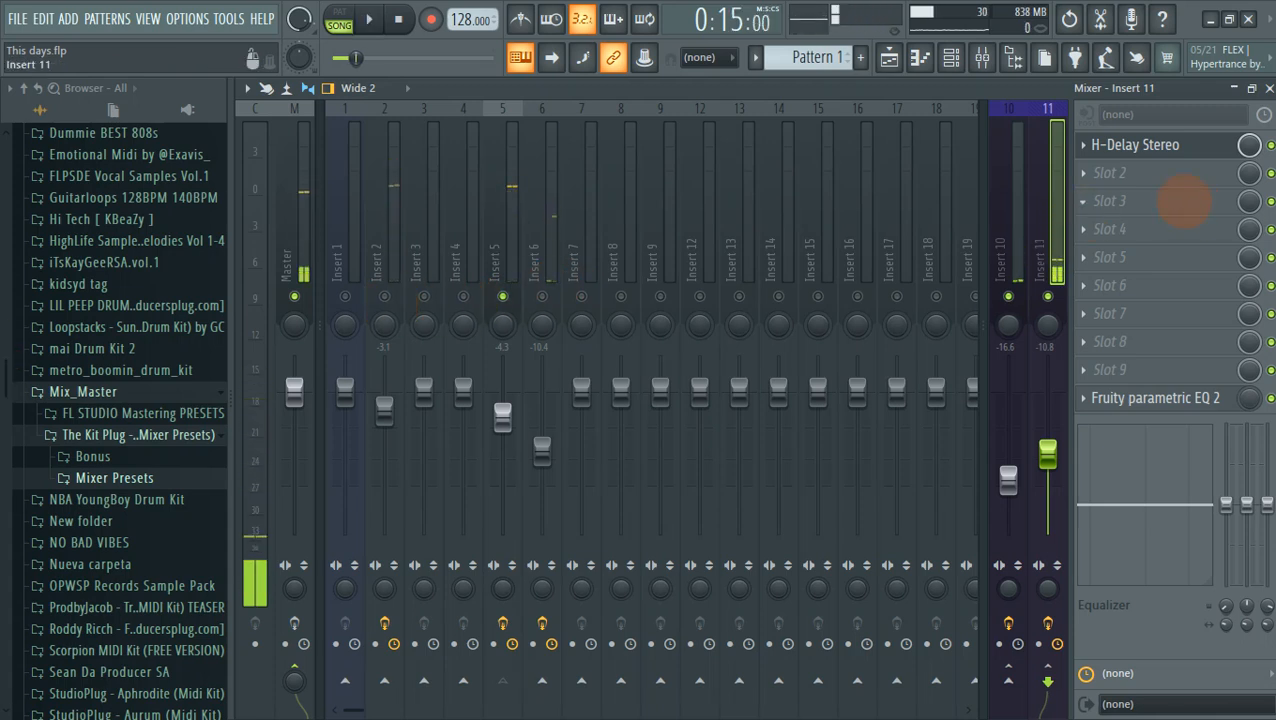
Step: Apply the Radio preset to Fruity parametric EQ 2 on Insert 11 and audition the song with it
click(1172, 400)
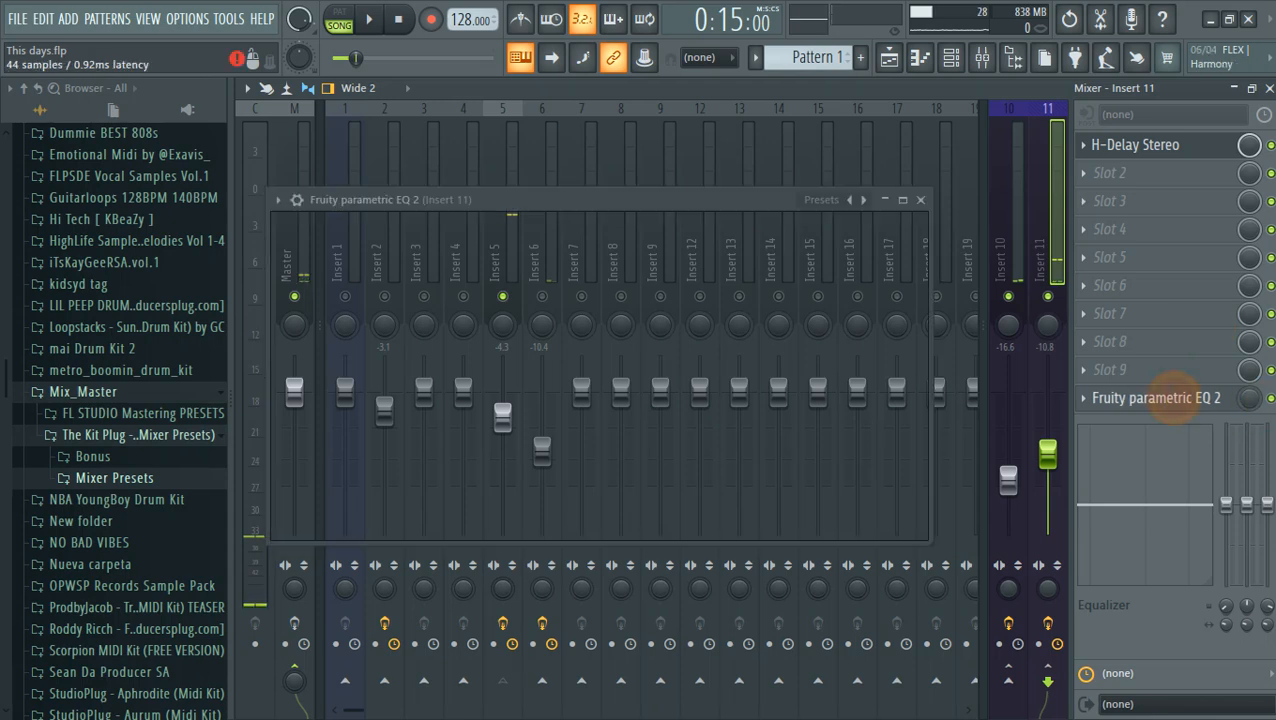
key(Escape)
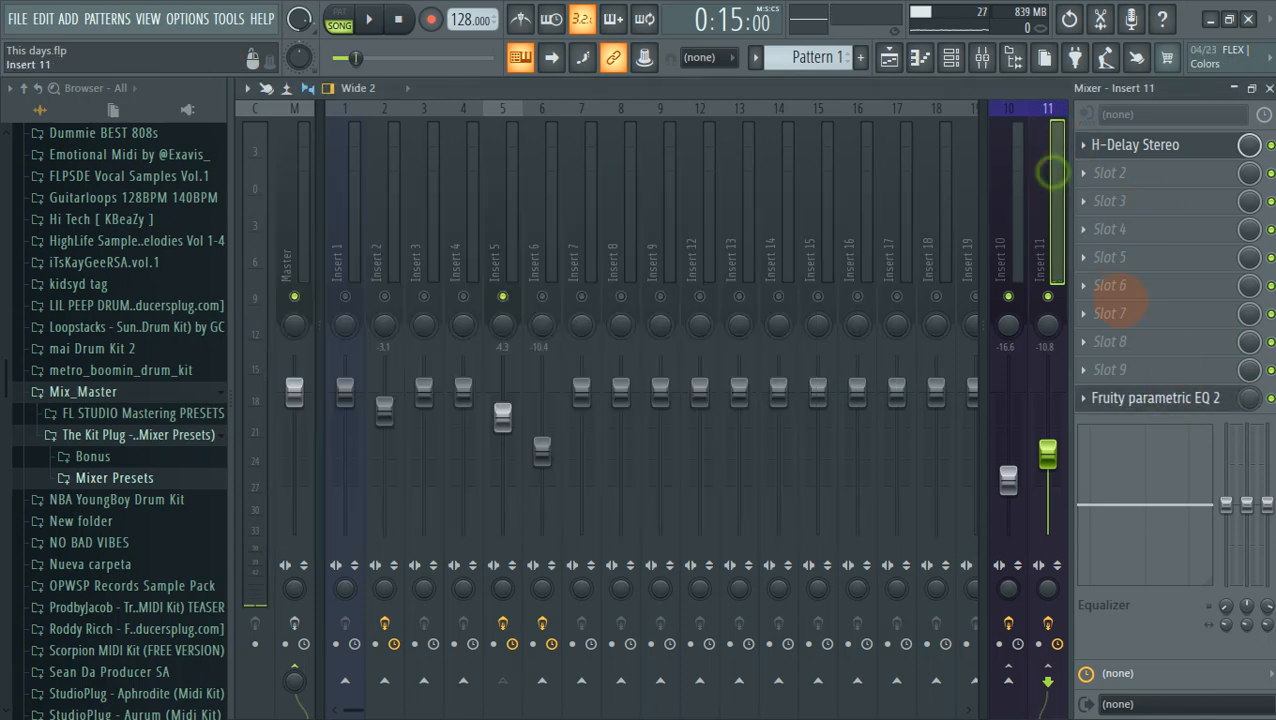
click(1165, 390)
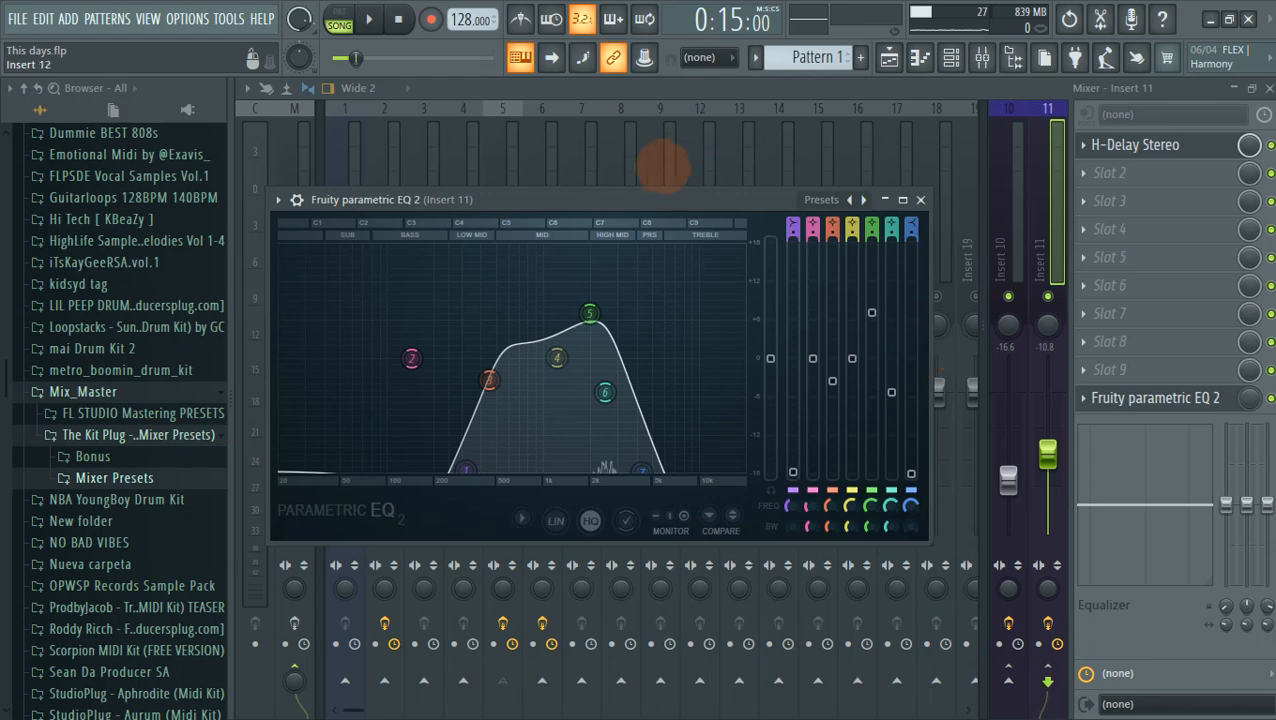
drag(650, 199, 610, 110)
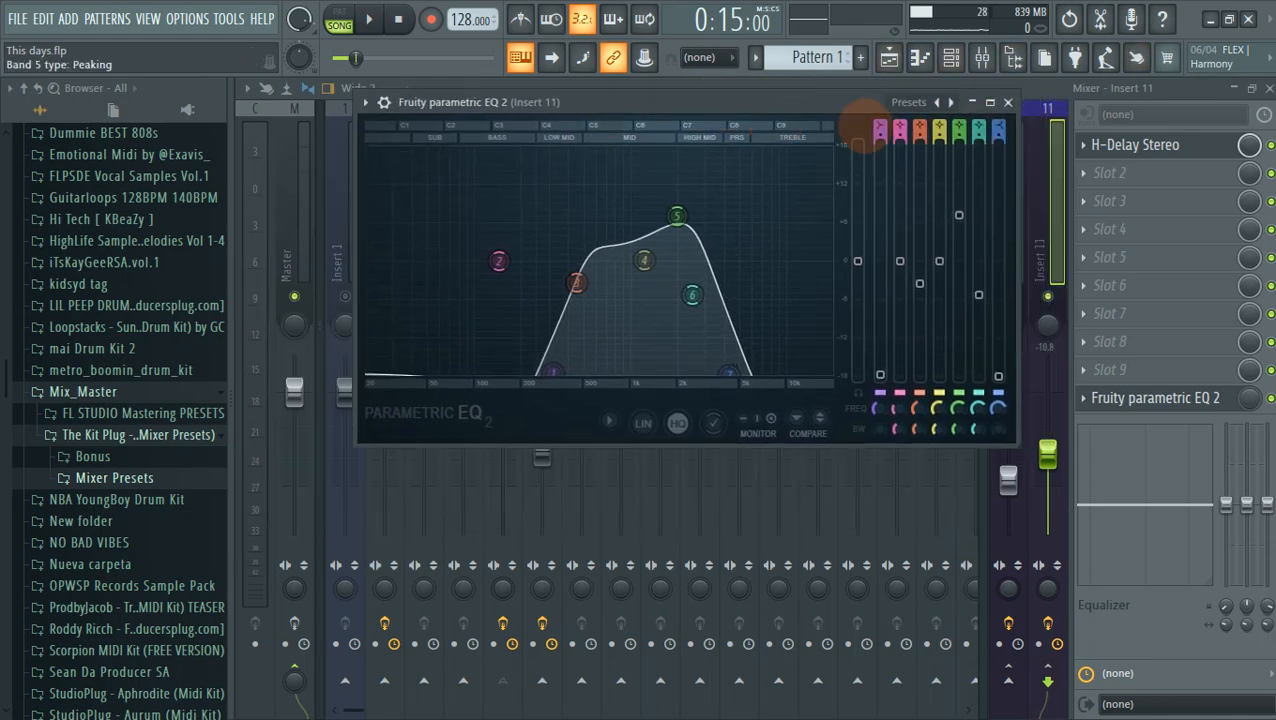
click(912, 102)
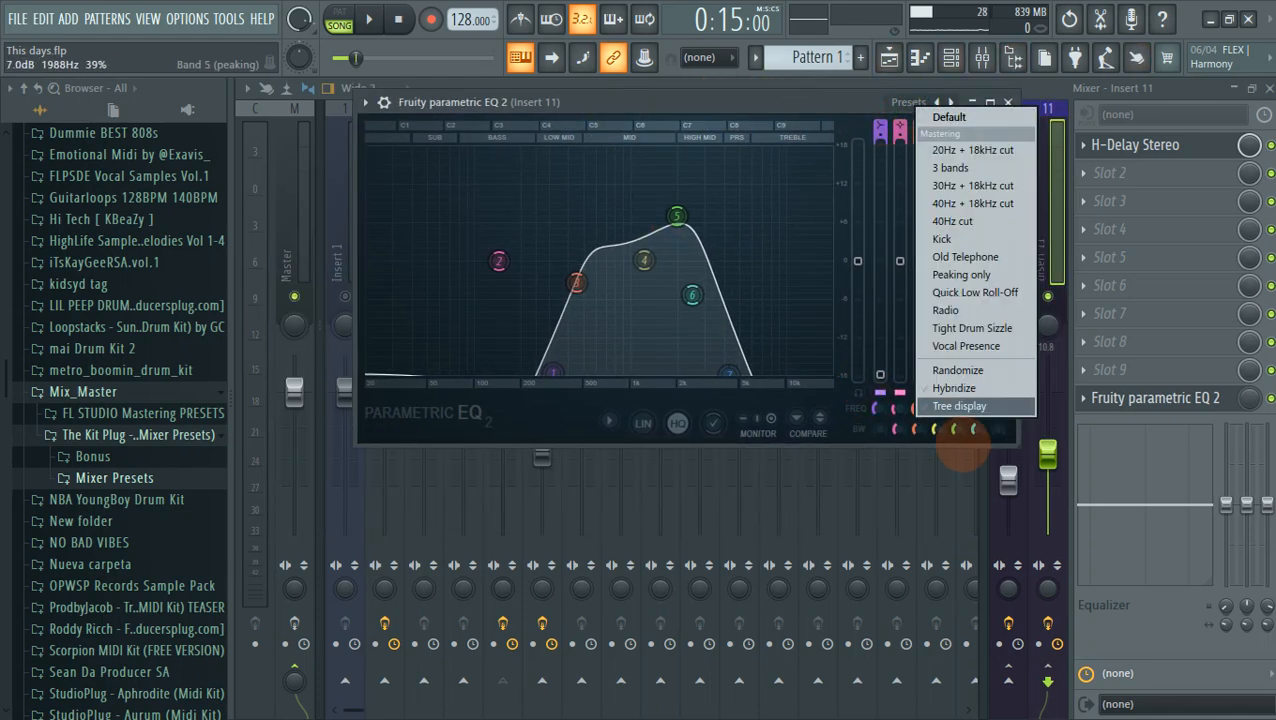
click(975, 310)
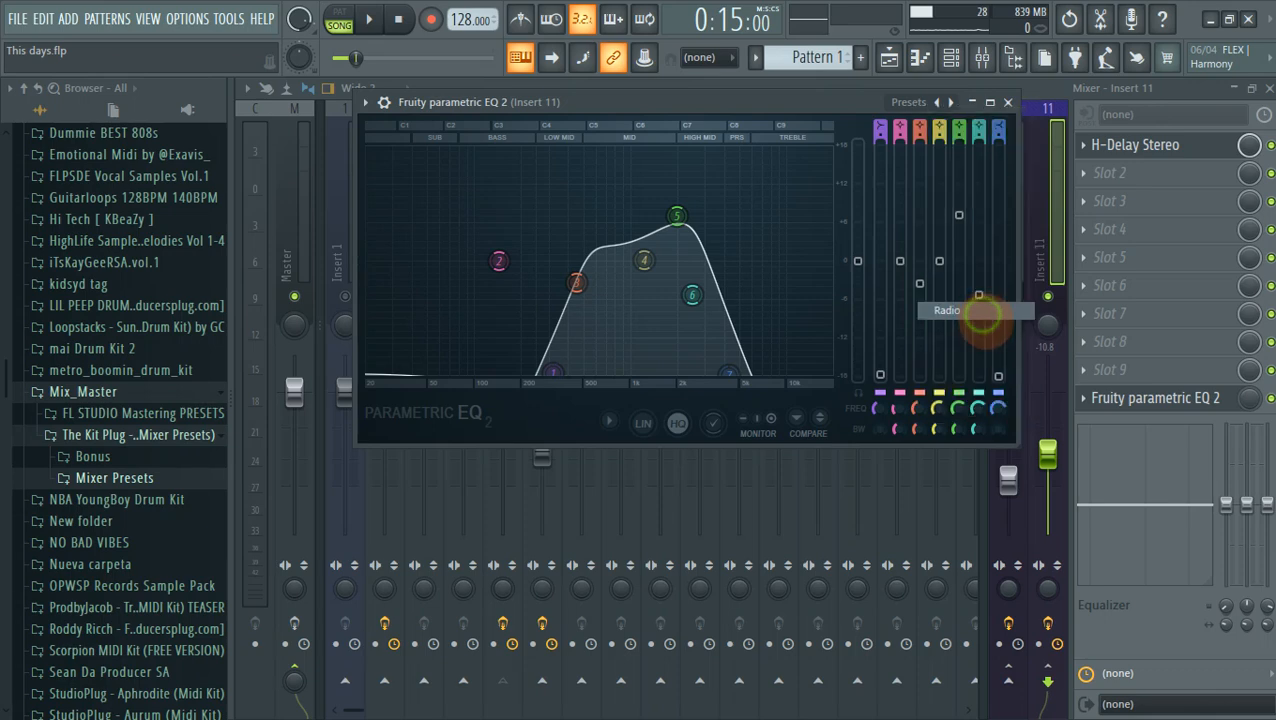
click(626, 473)
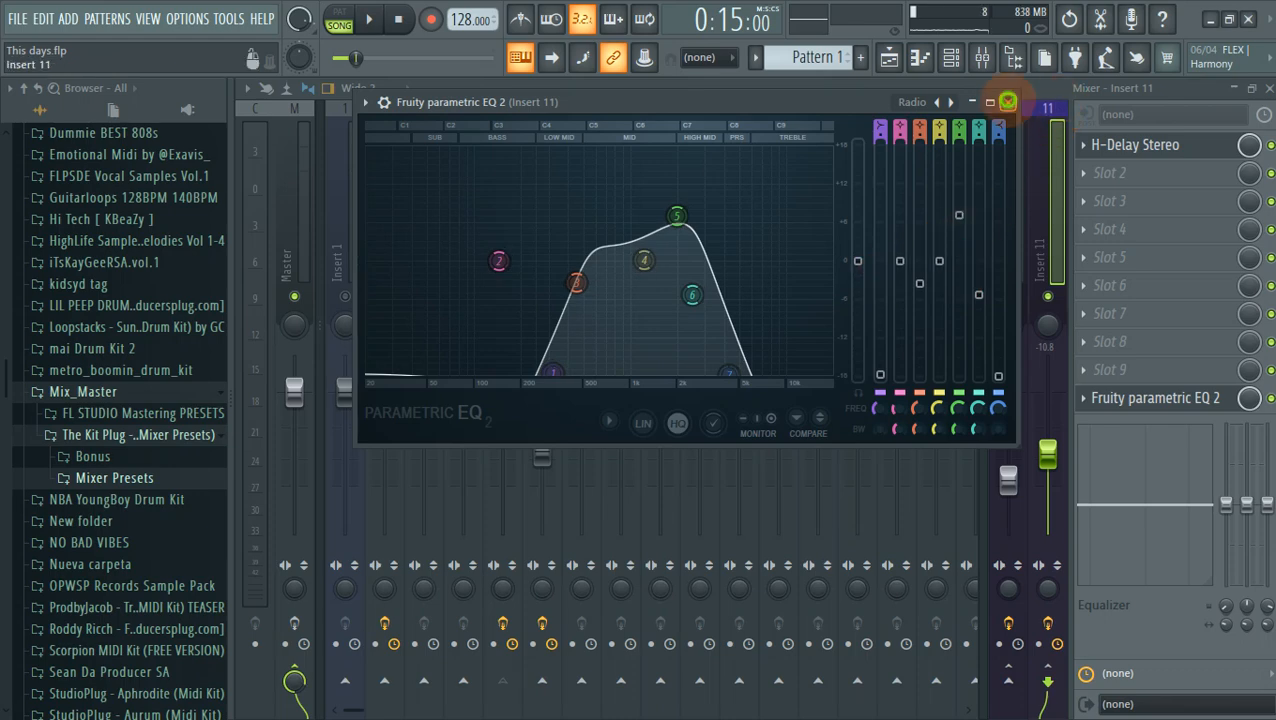
click(1008, 102)
key(space)
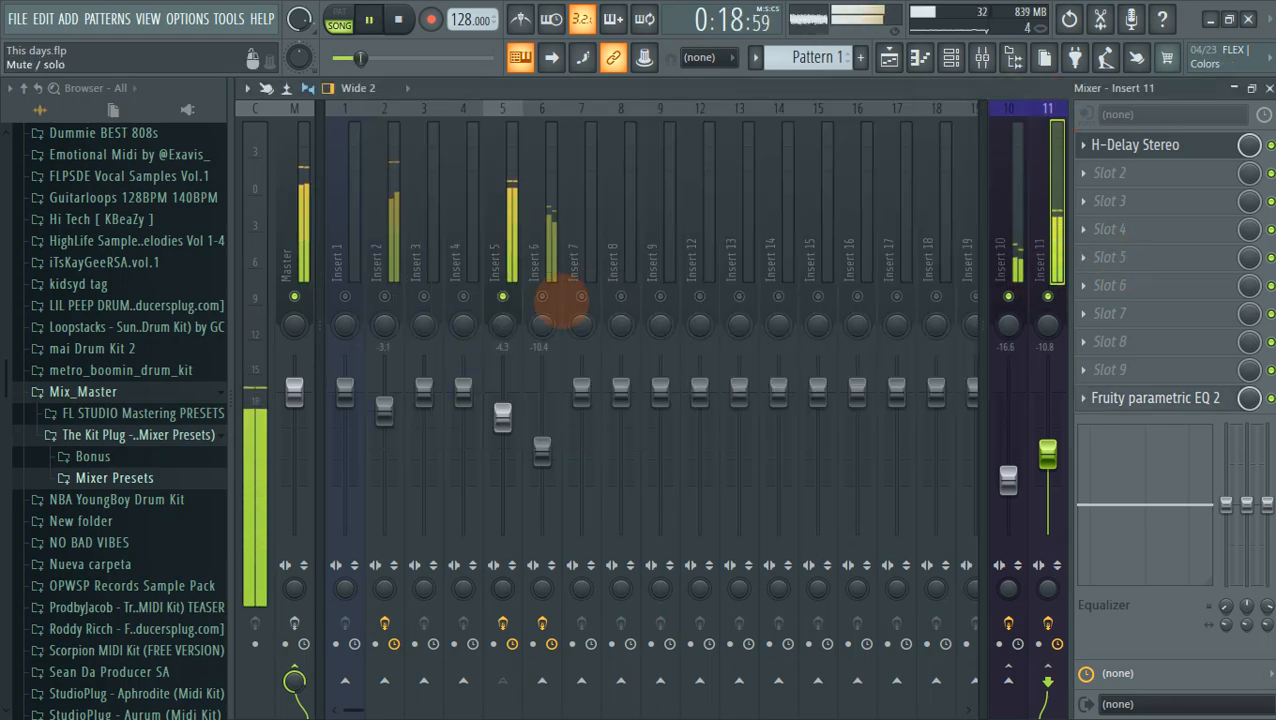
key(space)
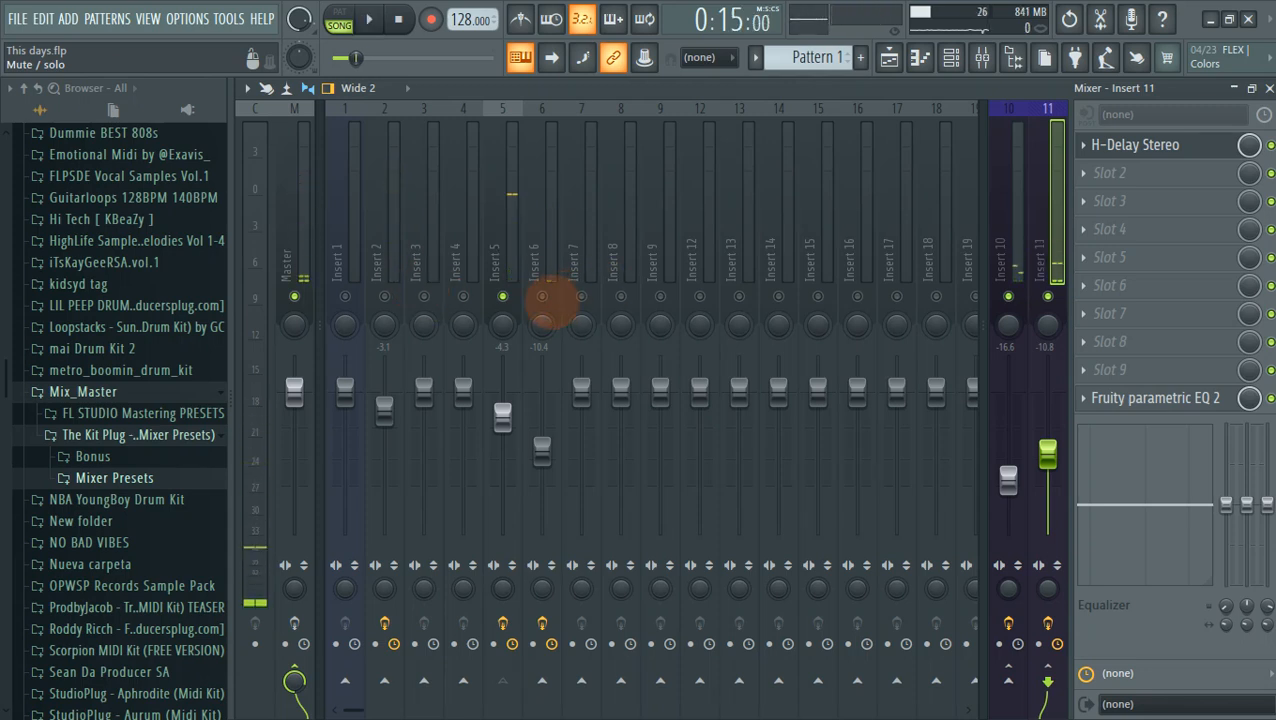
Step: Unmute Insert 6 and play the arrangement in the Playlist with Track 2 muted
click(542, 296)
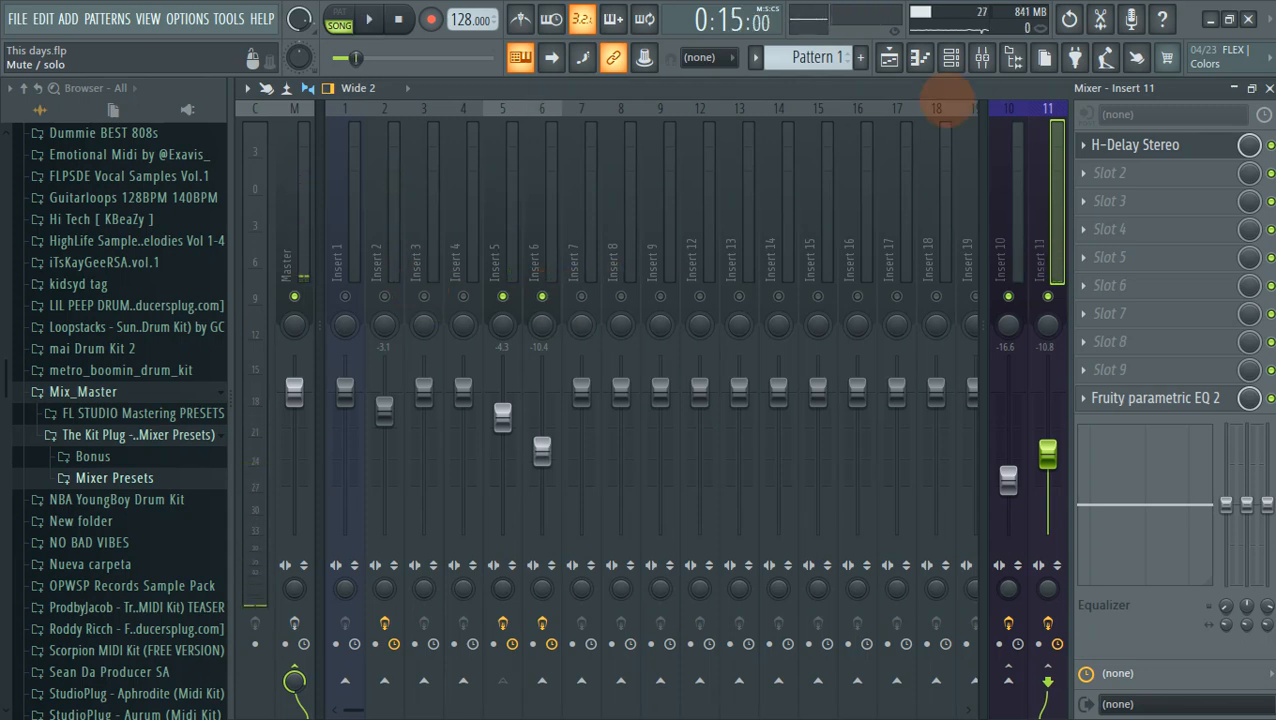
click(889, 57)
key(space)
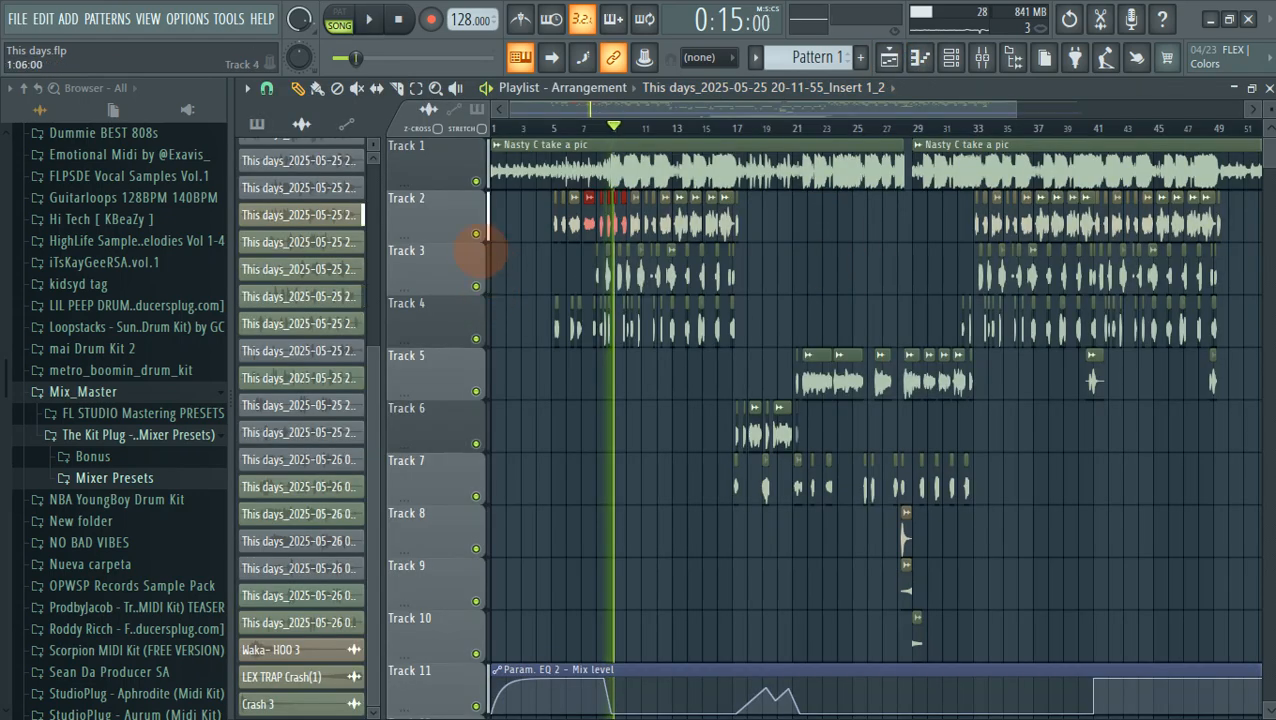
click(476, 234)
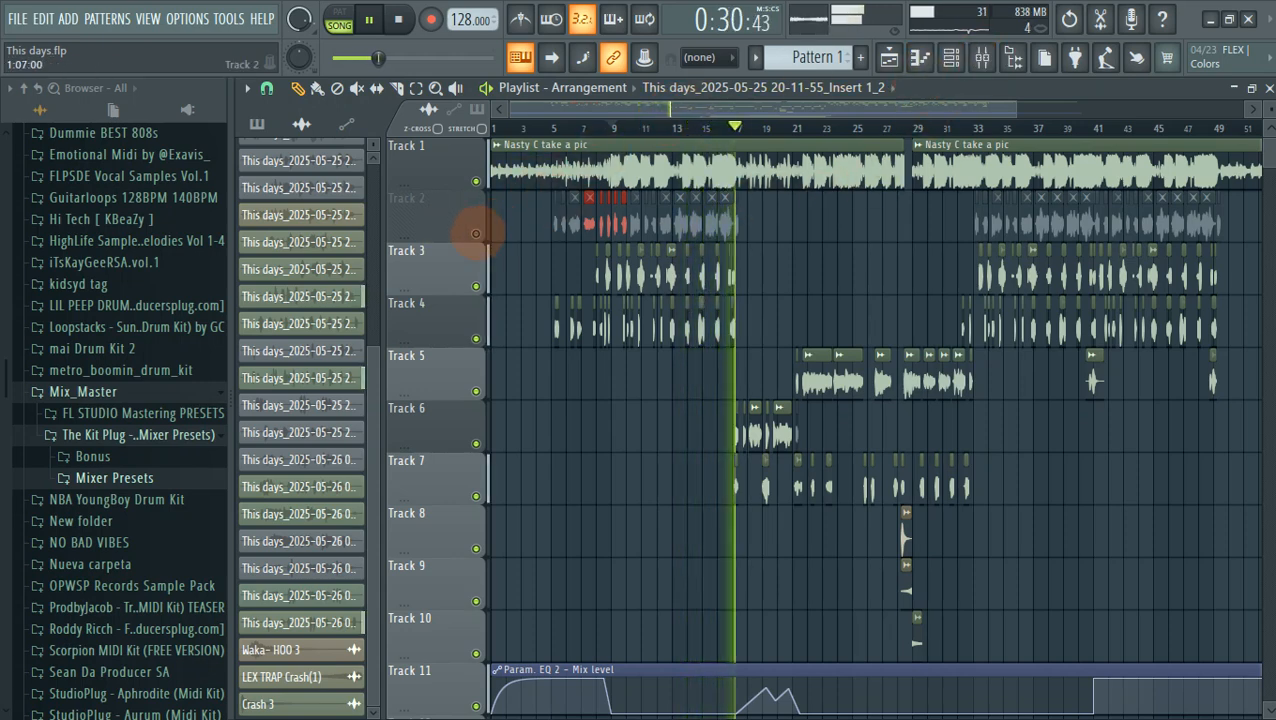
Step: Unmute Track 2 in the Playlist, and audition the song with the Mixer open
click(476, 233)
key(space)
key(space)
click(982, 57)
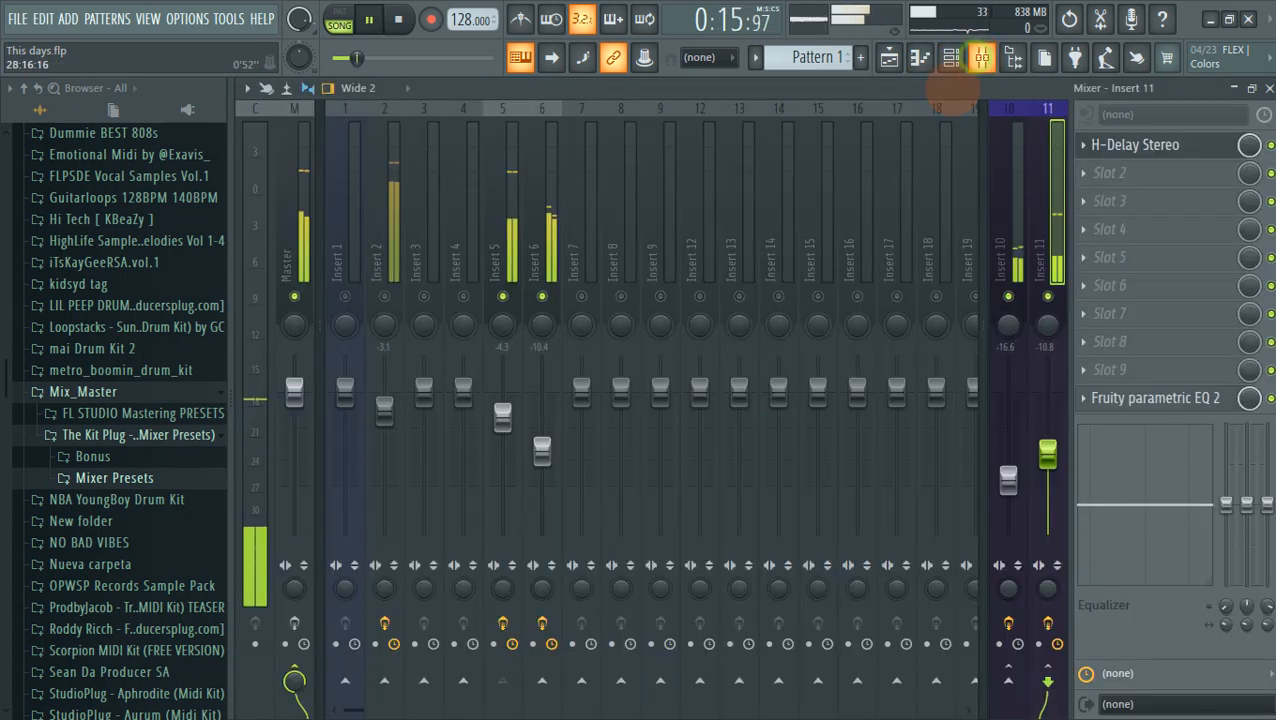
key(space)
Step: Apply the Default and Retro sound presets in turn to Fruity Filter on Insert 6, and audition the song with Retro sound
click(550, 266)
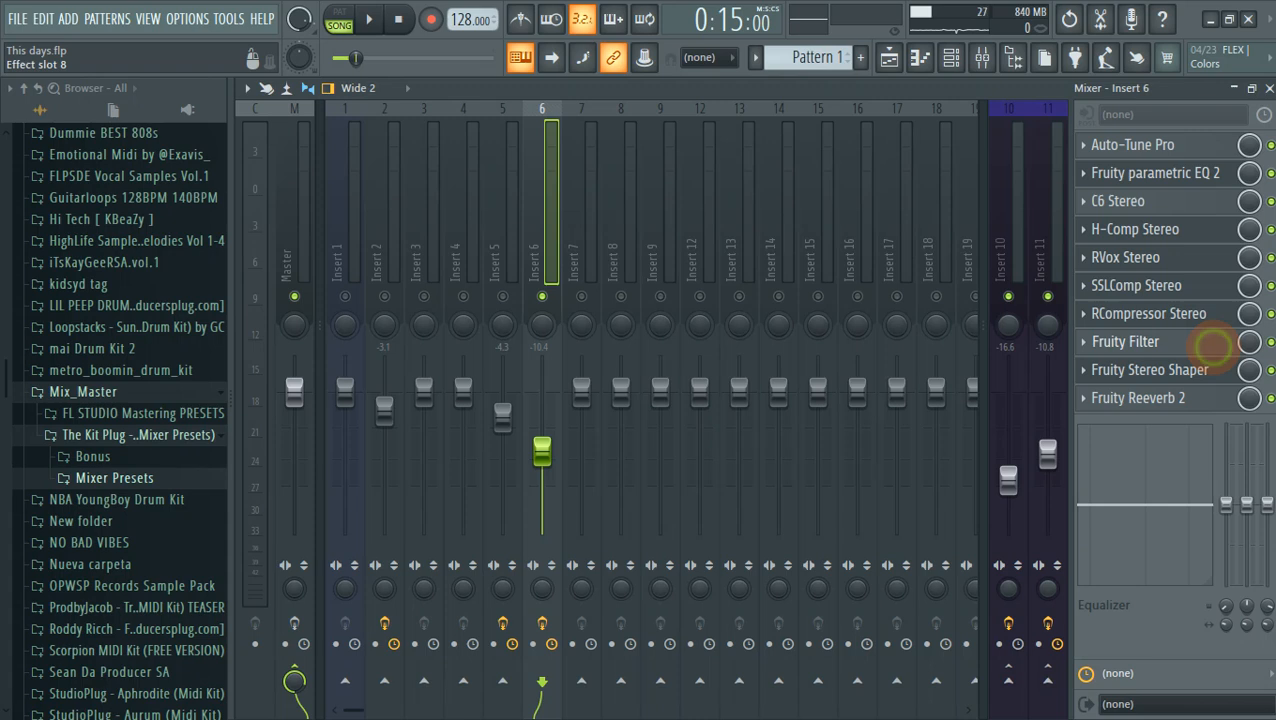
click(1213, 345)
click(826, 140)
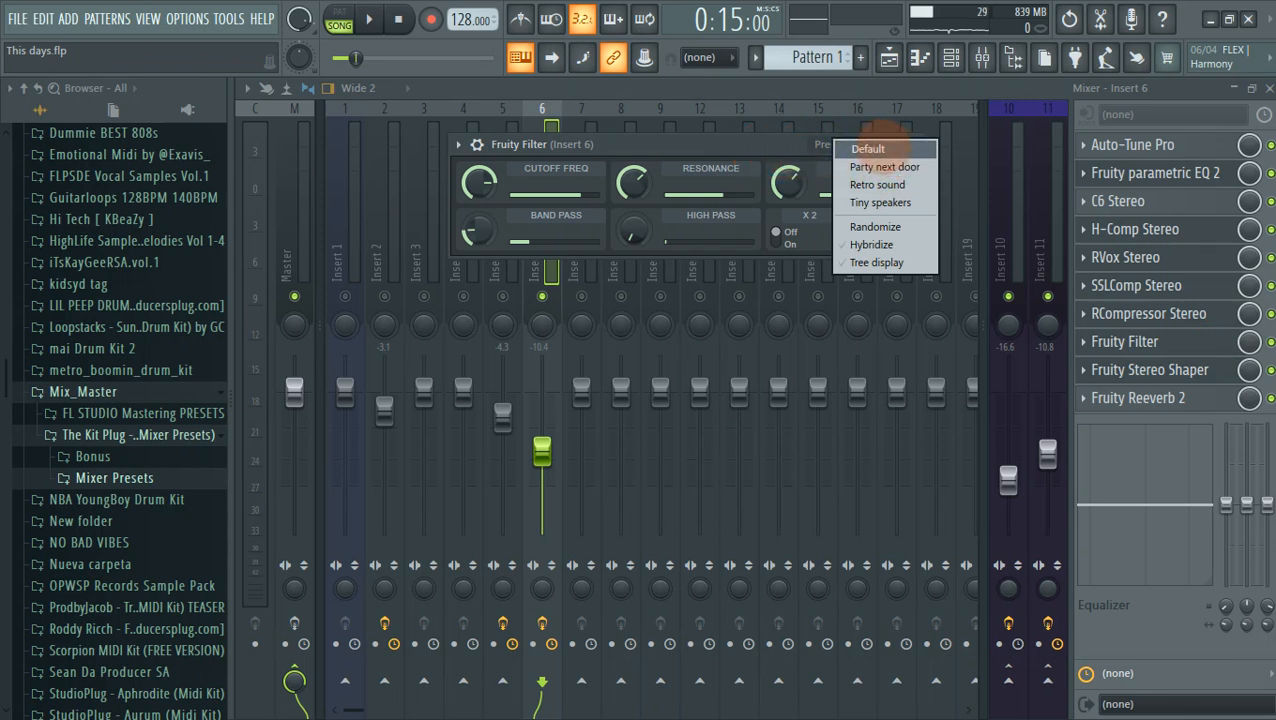
click(878, 148)
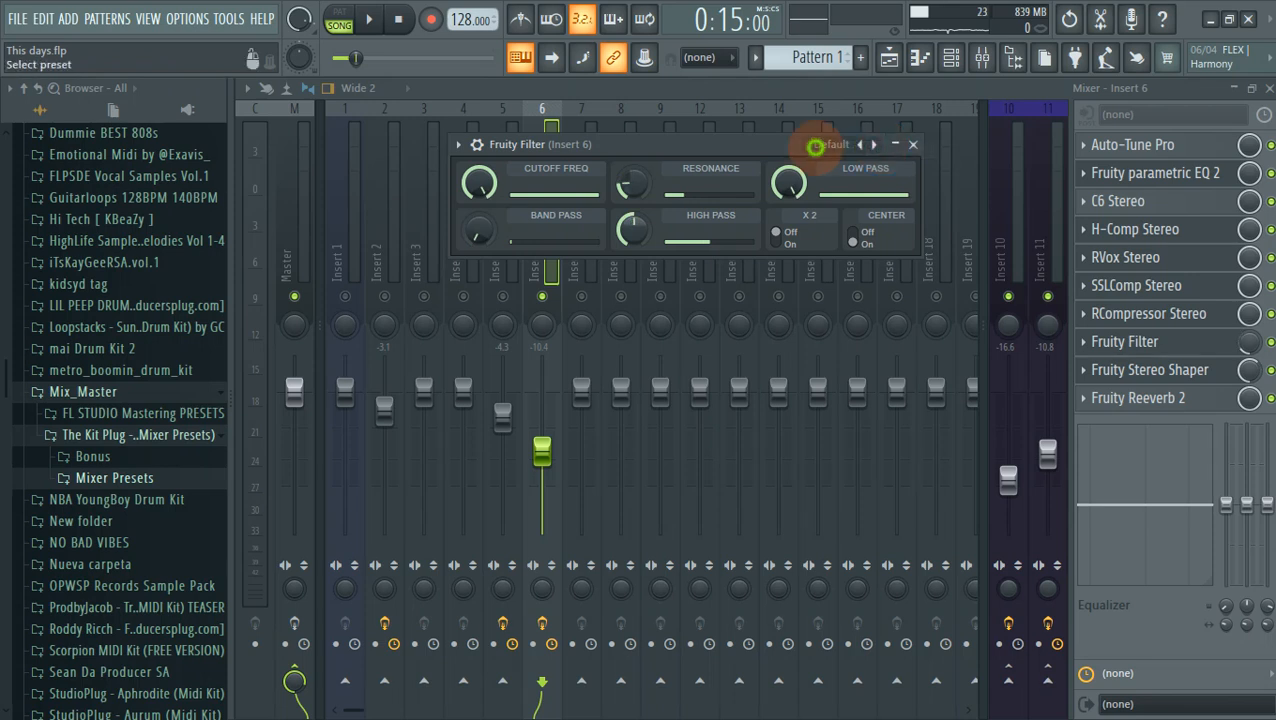
click(813, 143)
click(864, 195)
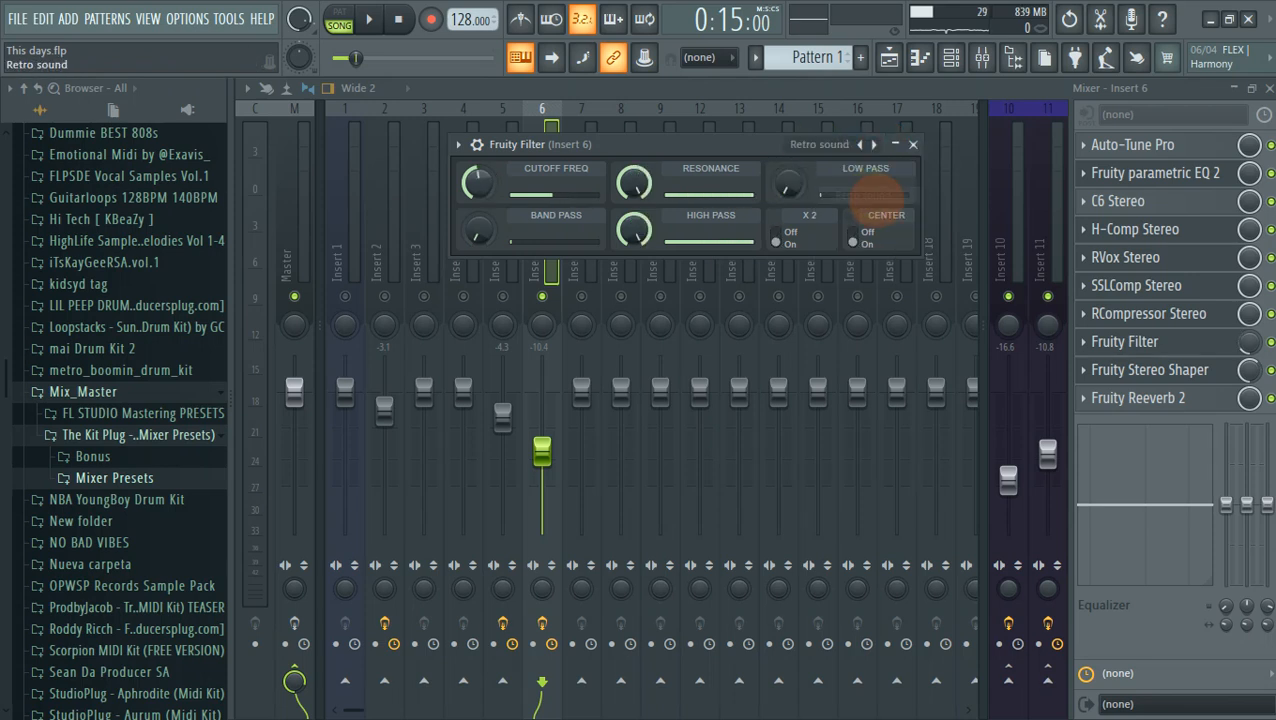
key(space)
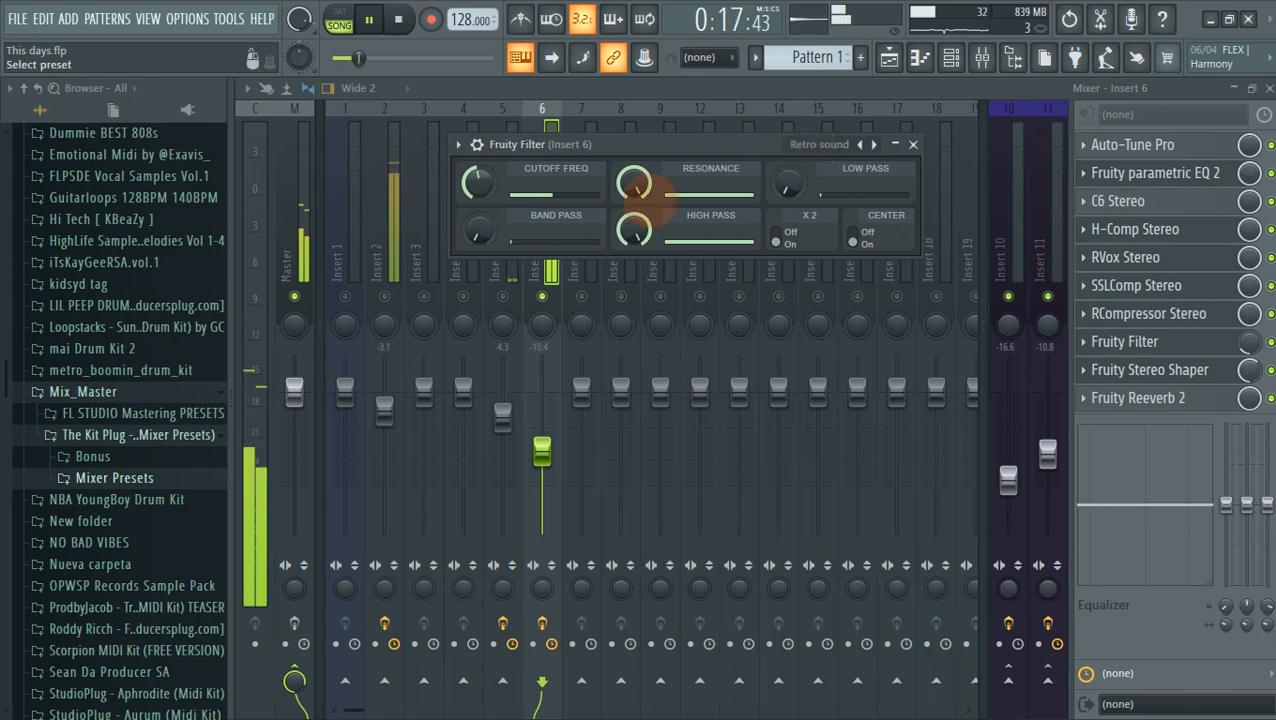
key(Escape)
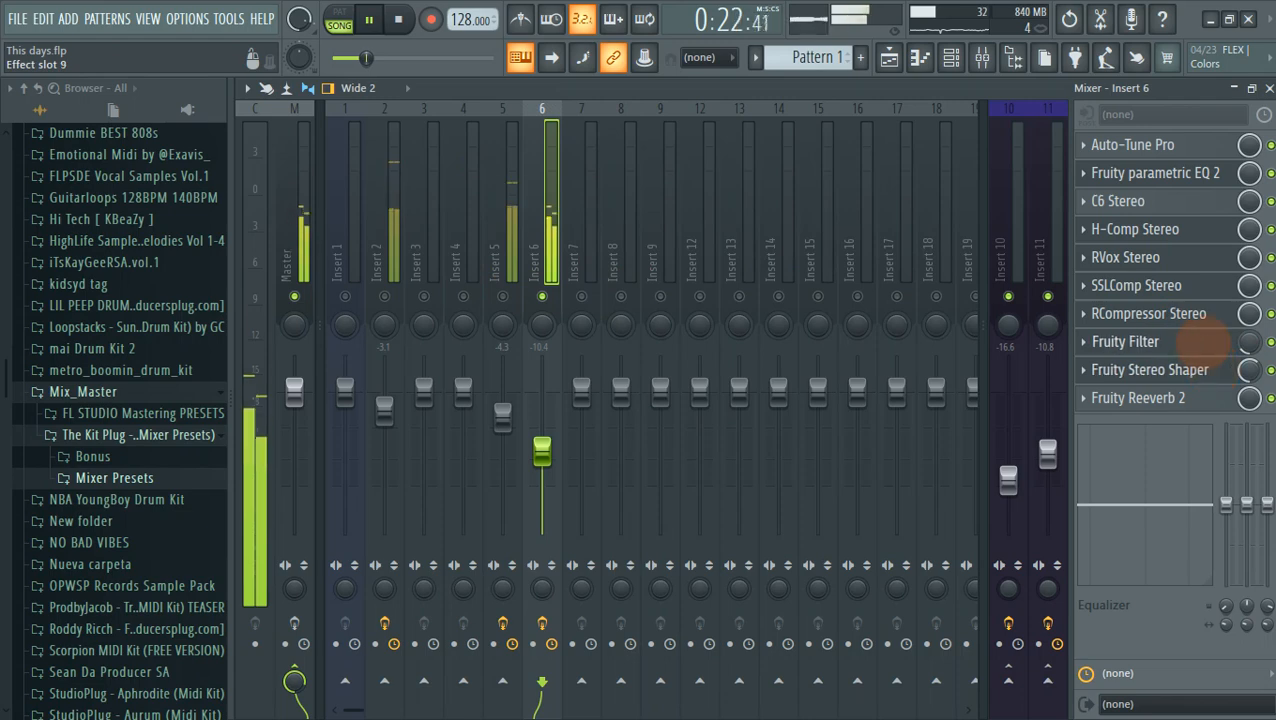
Step: Raise the cutoff frequency and low pass in Insert 6's Fruity Filter, and slightly reduce its resonance and high pass while auditioning the song
click(1210, 341)
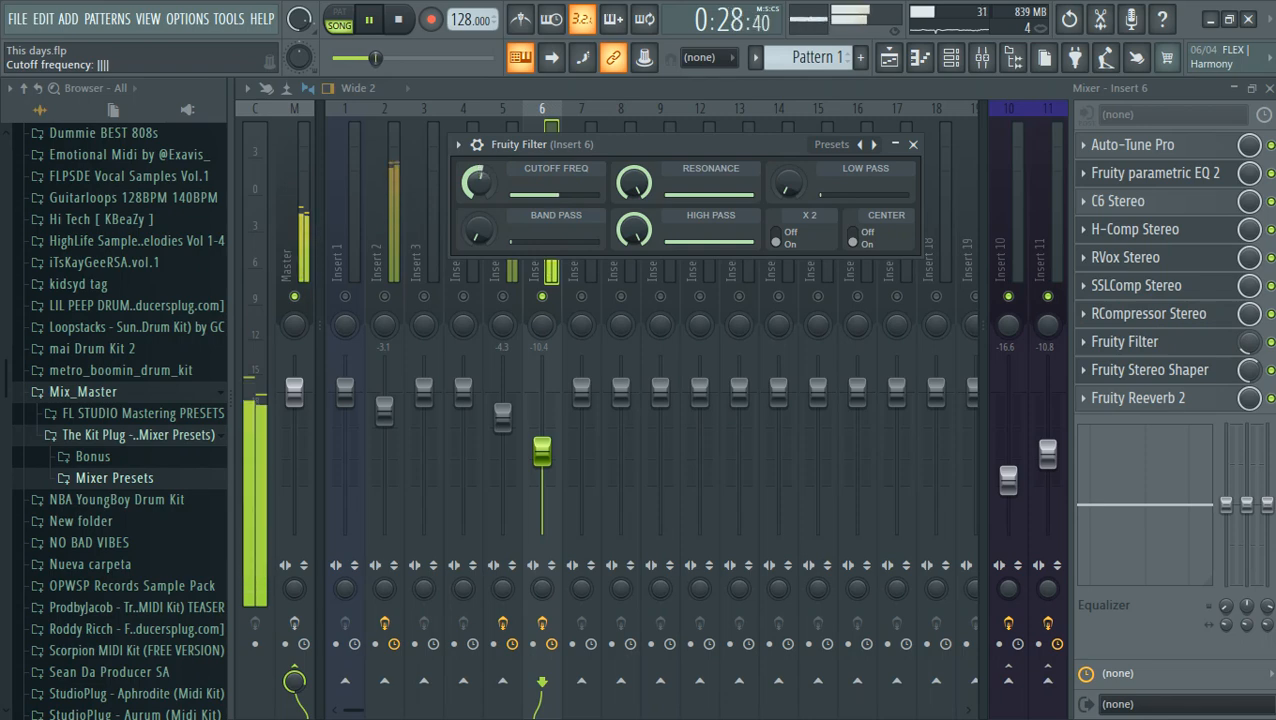
key(space)
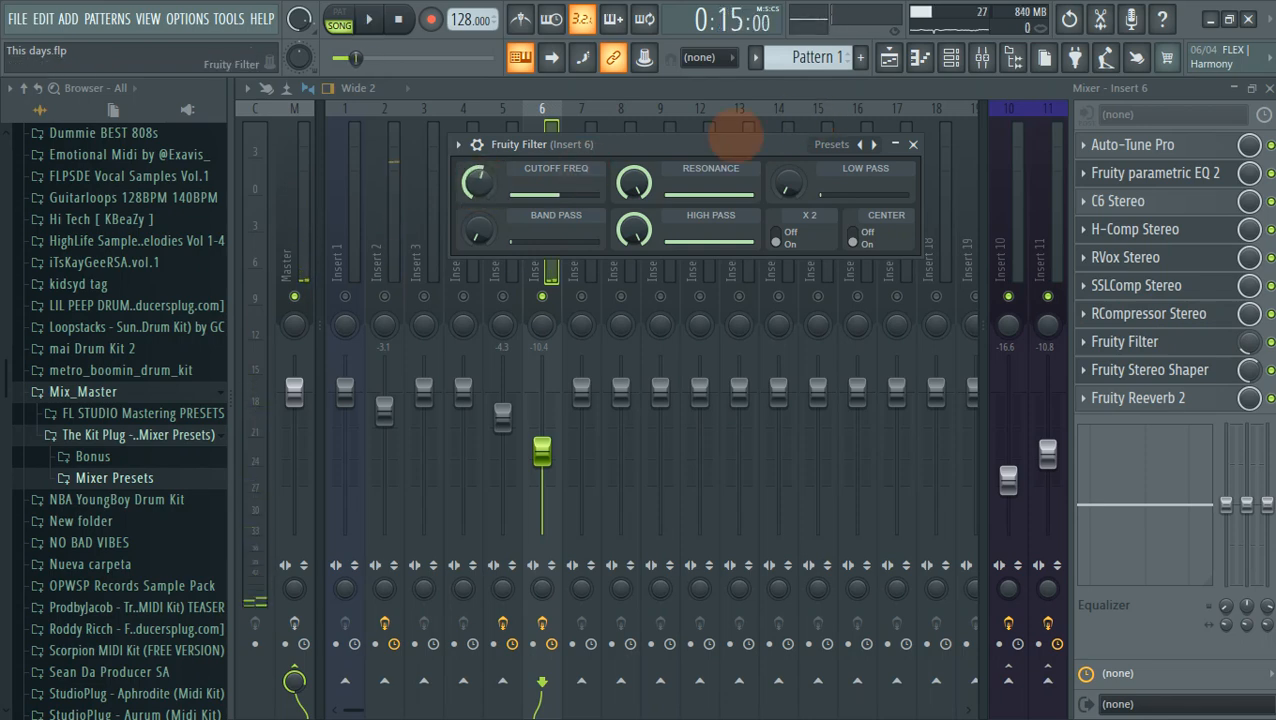
click(830, 144)
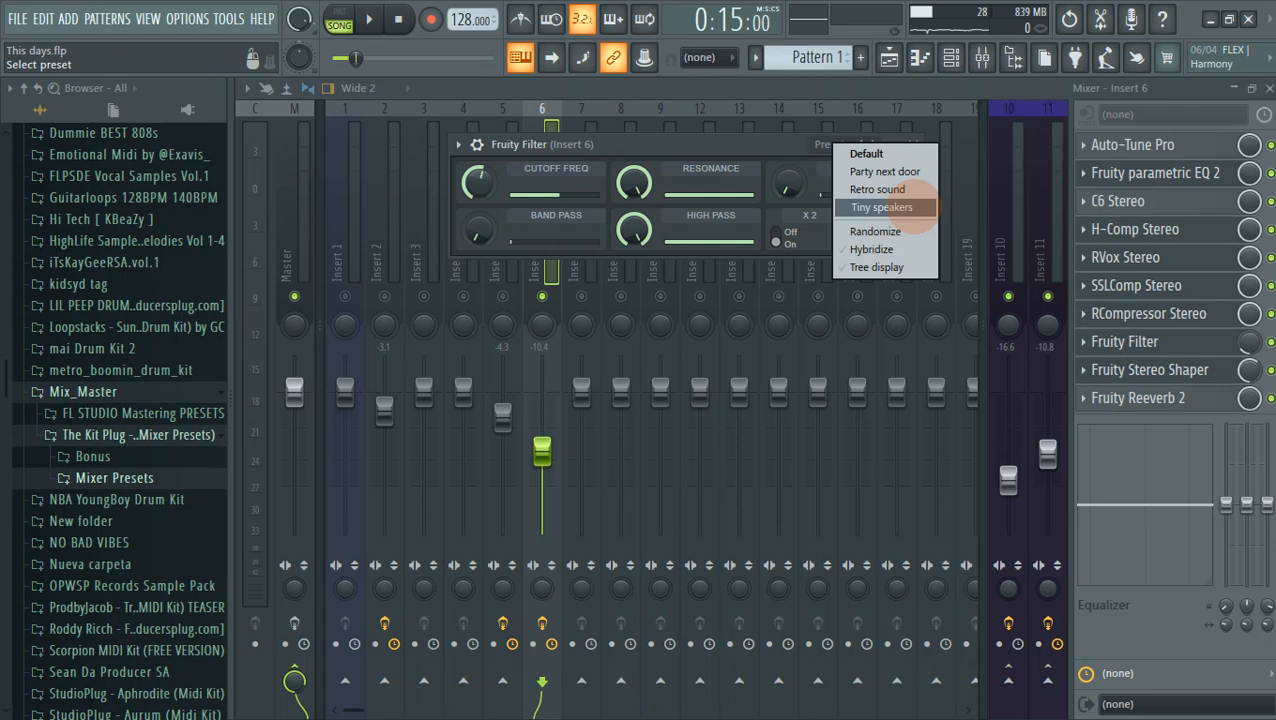
click(728, 158)
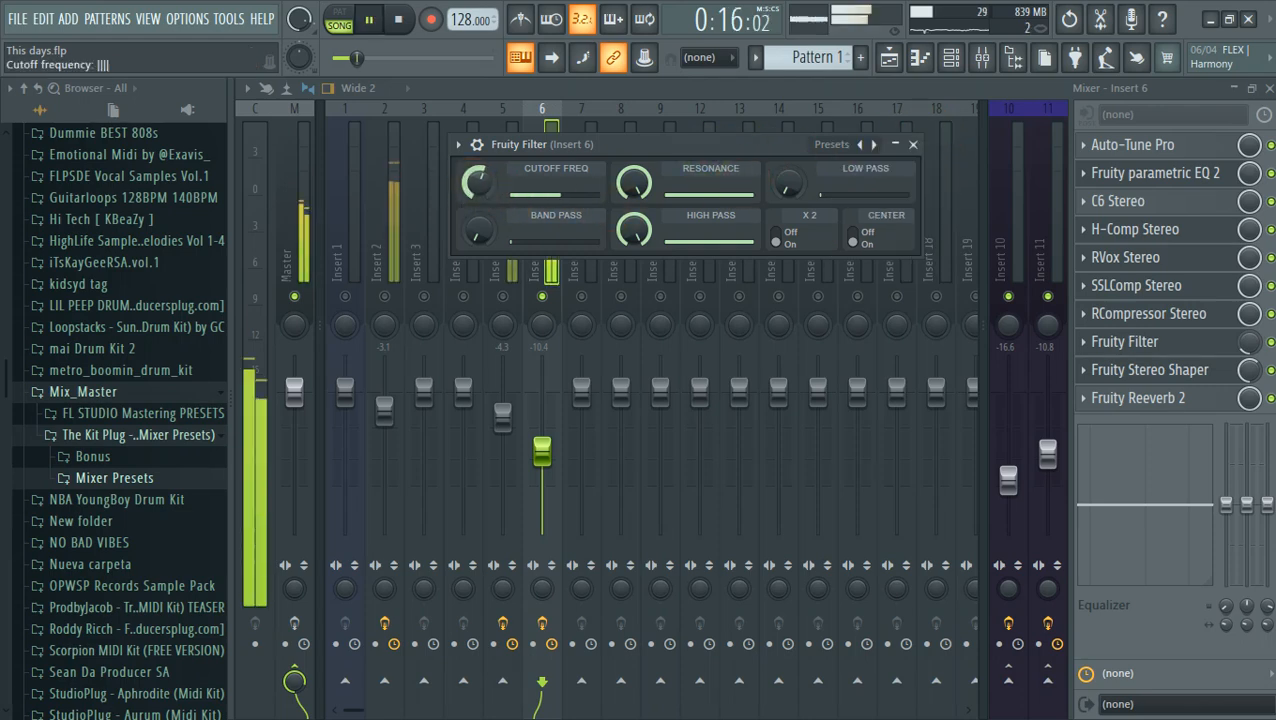
scroll(478, 182, up, 5)
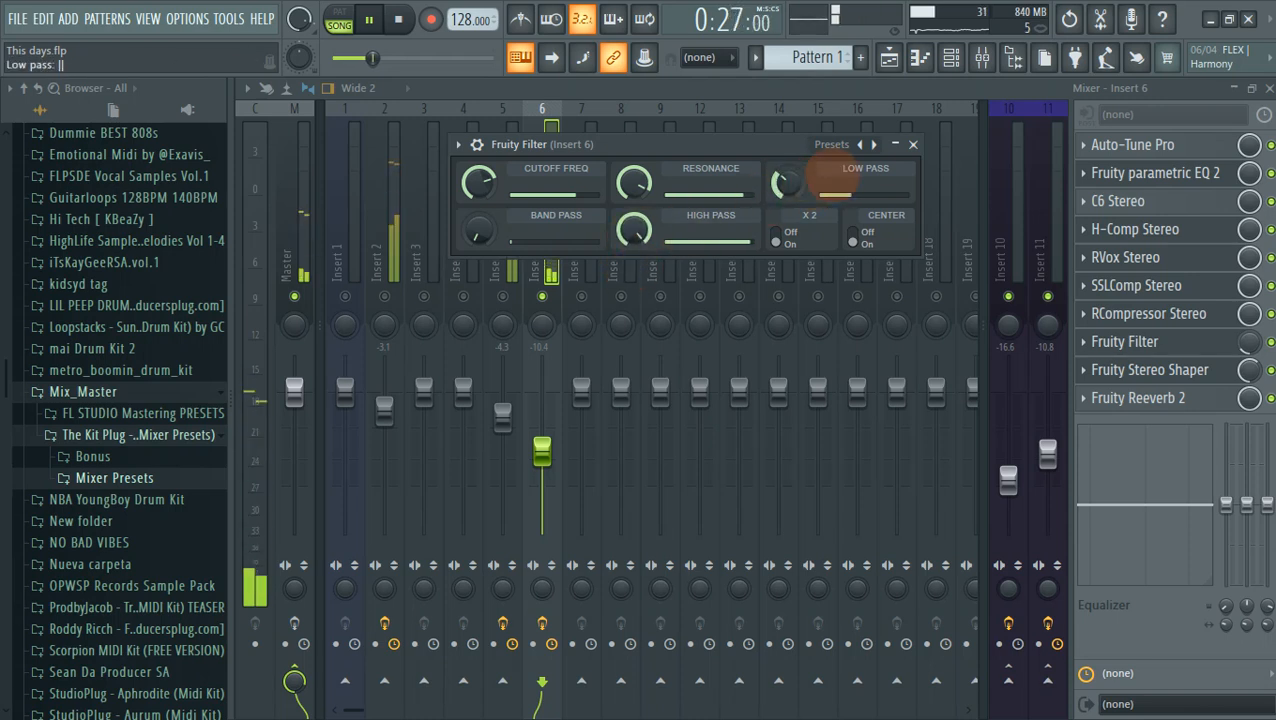
key(space)
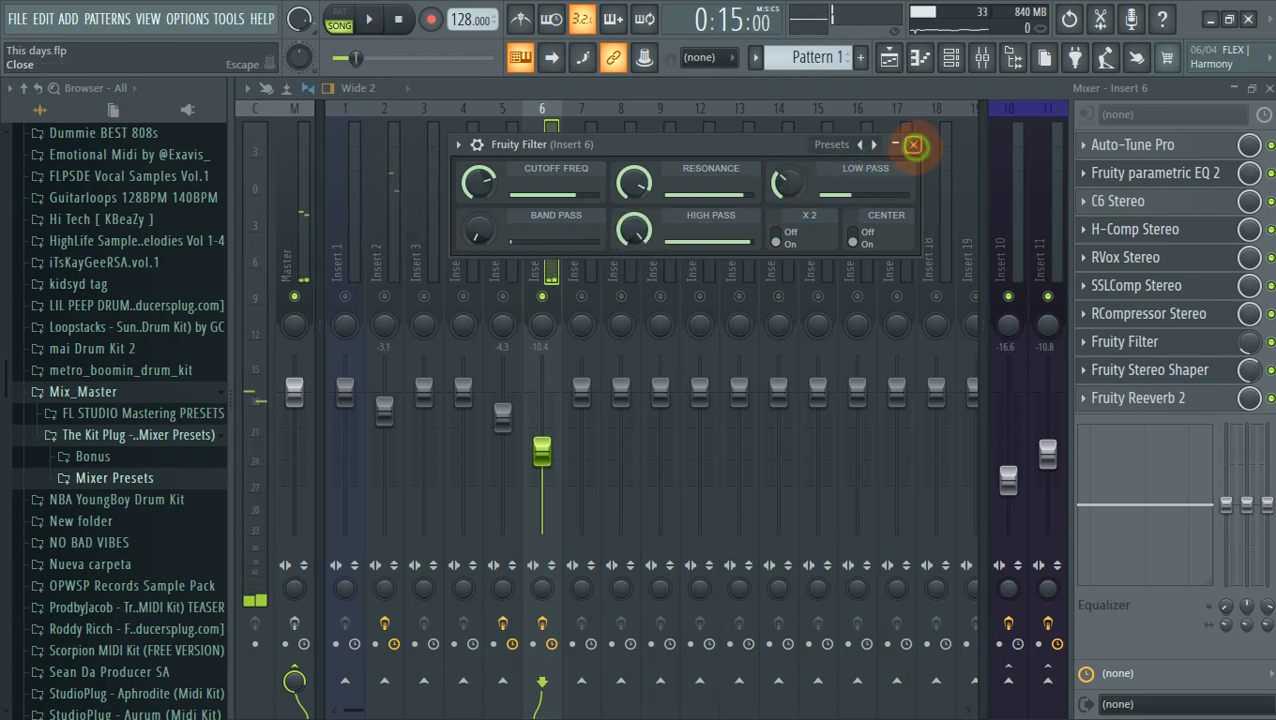
click(913, 146)
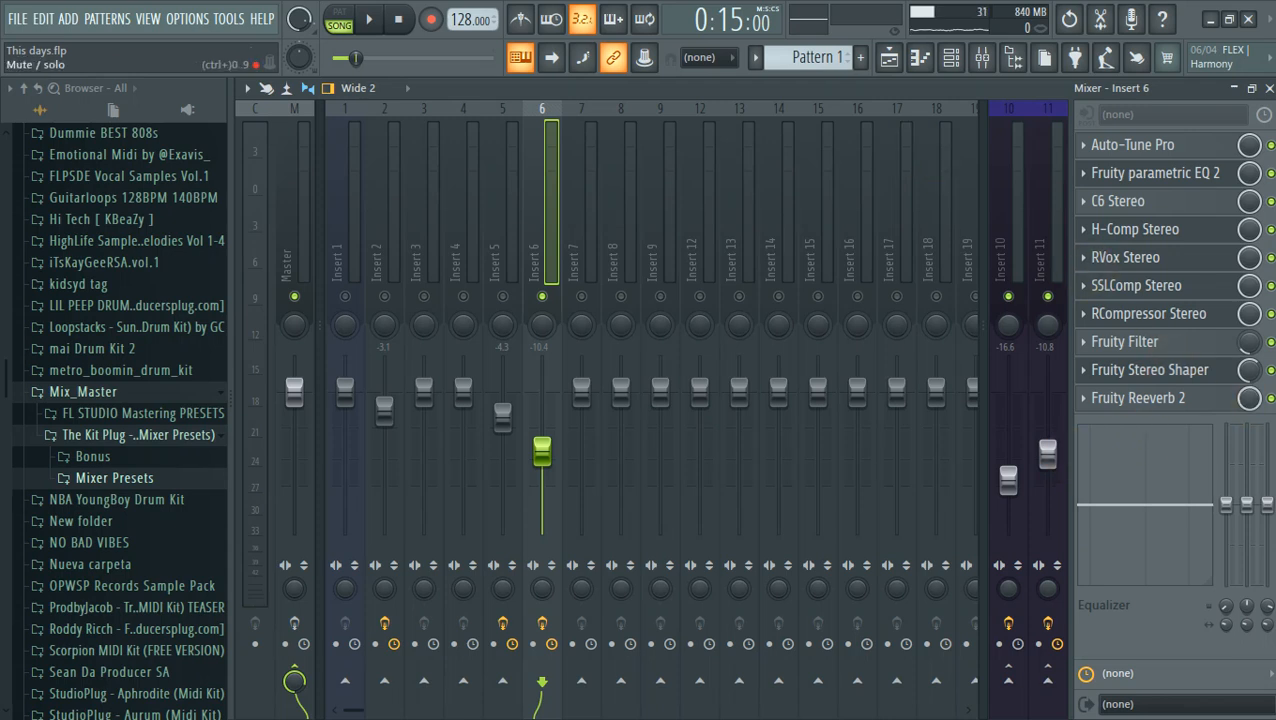
Step: Audition Insert 6 with different Fruity Filter mix levels, briefly switching Insert 5 on and back off
key(space)
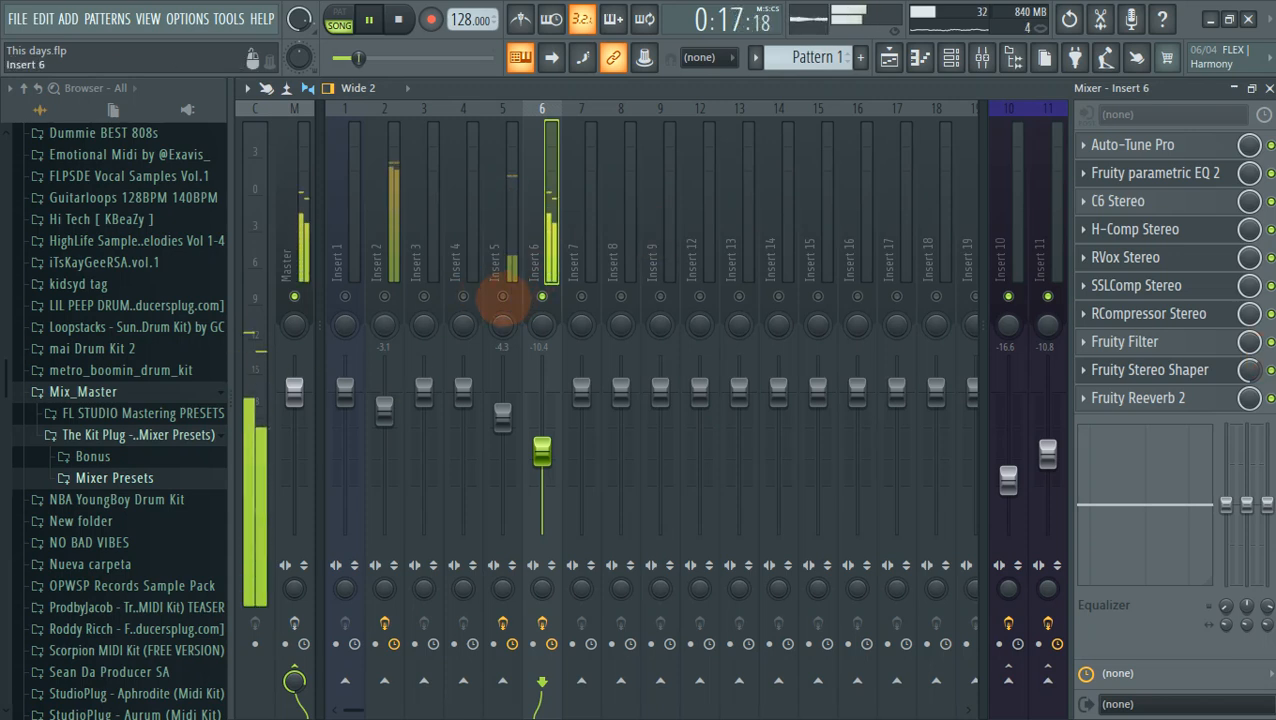
click(502, 296)
click(502, 296)
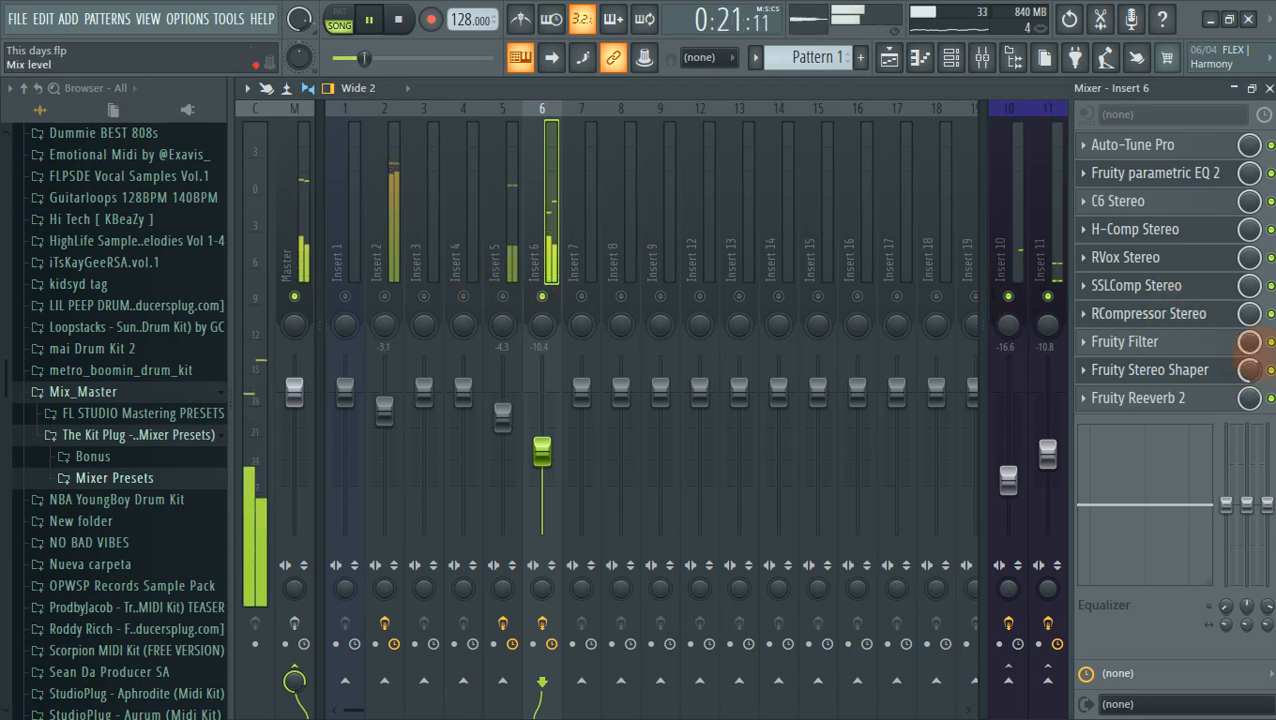
key(space)
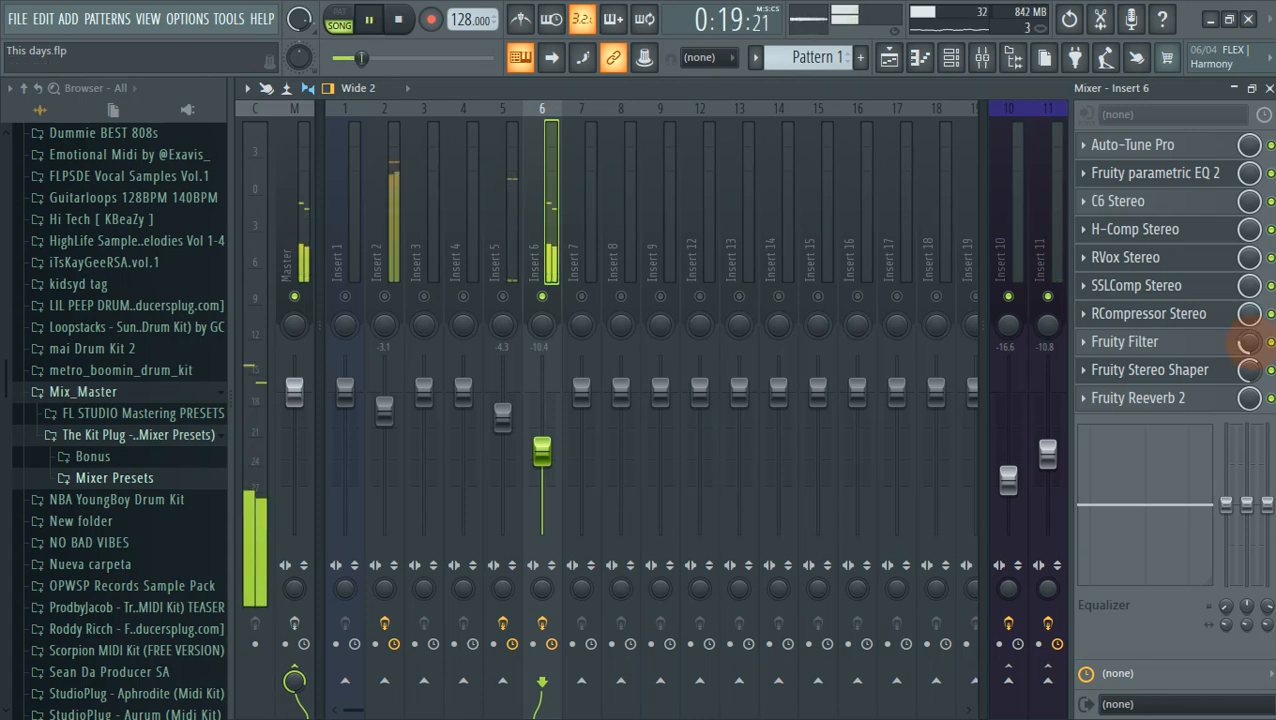
key(space)
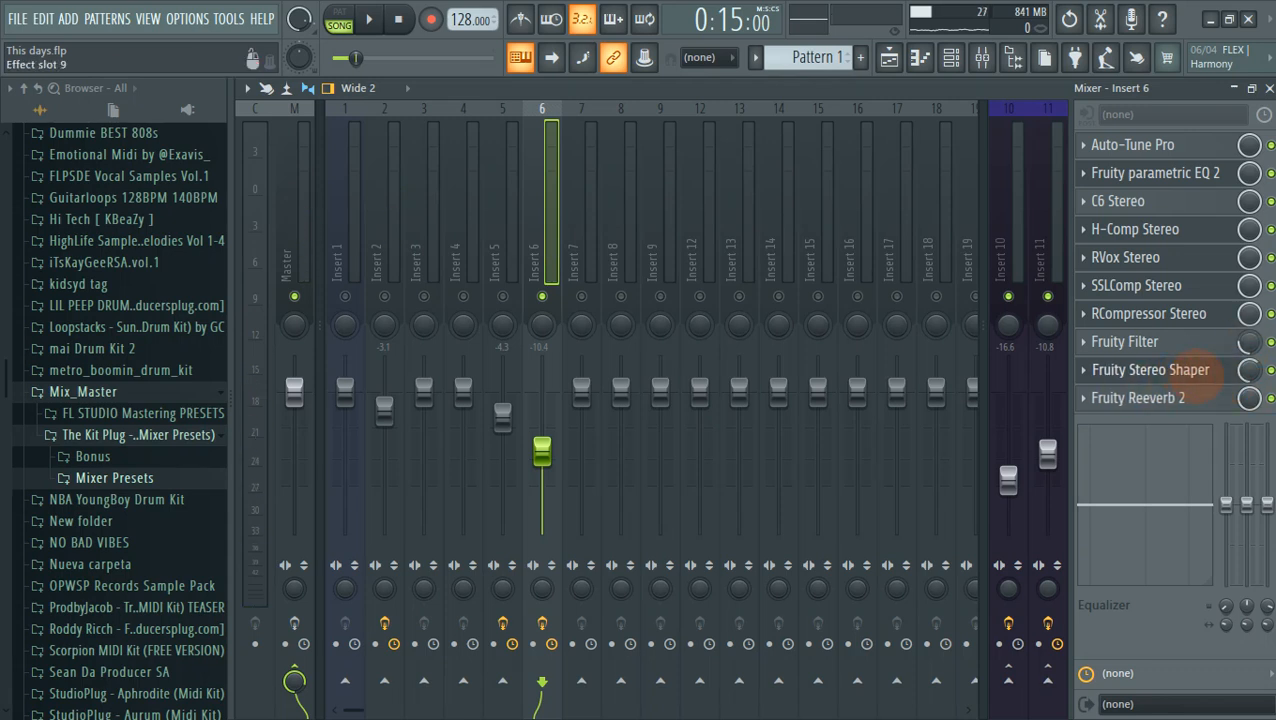
Step: Review Fruity Stereo Shaper's settings on Insert 6 and its presets, including Stereoize 3, without applying one
click(1197, 372)
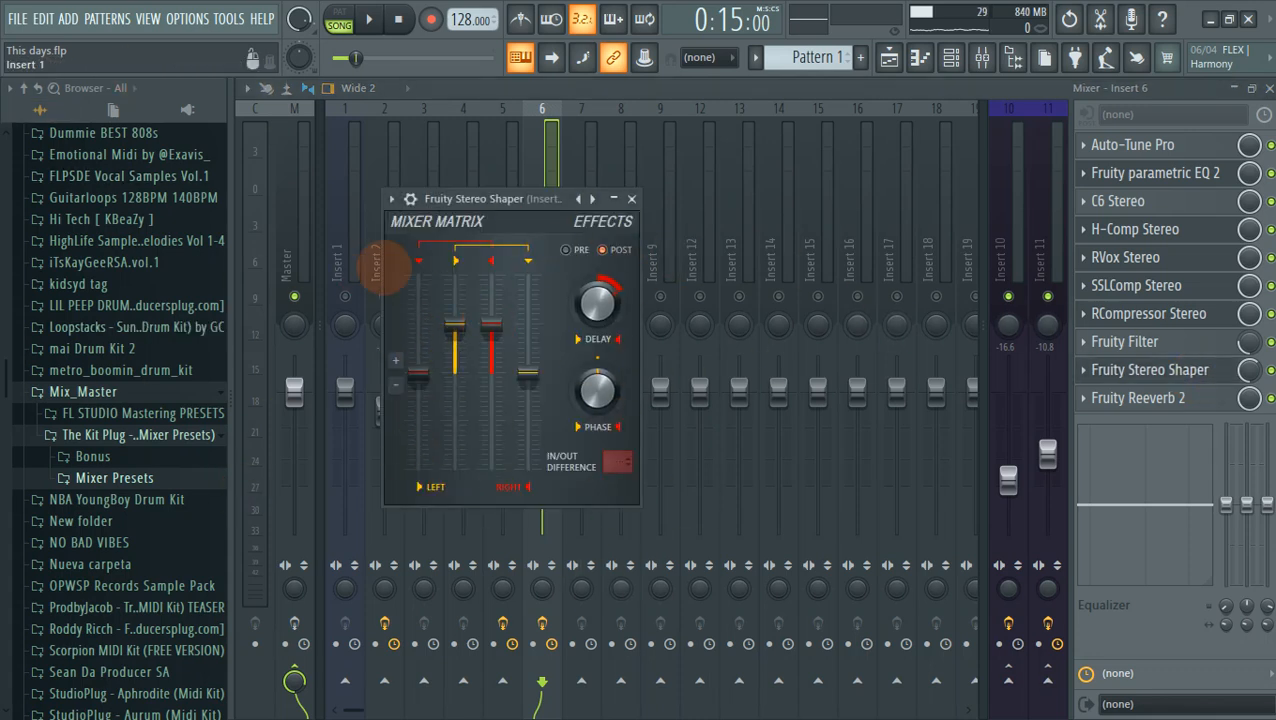
click(391, 199)
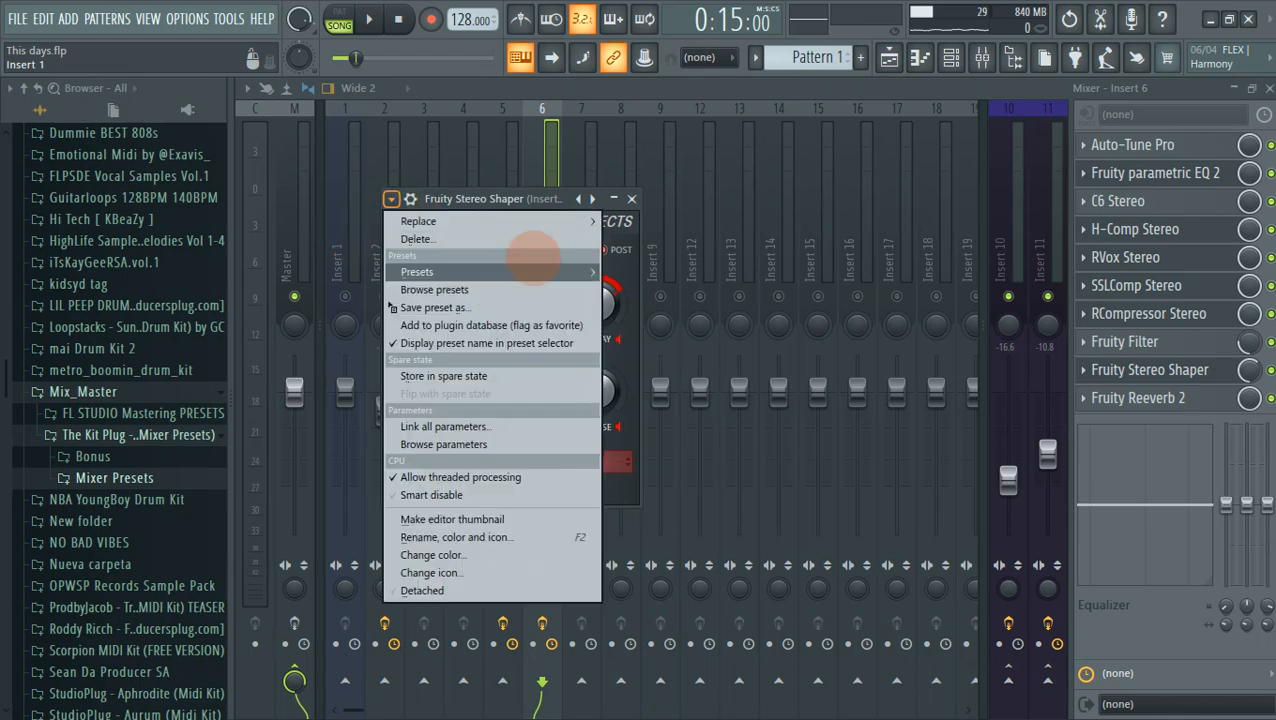
mouse_move(537, 270)
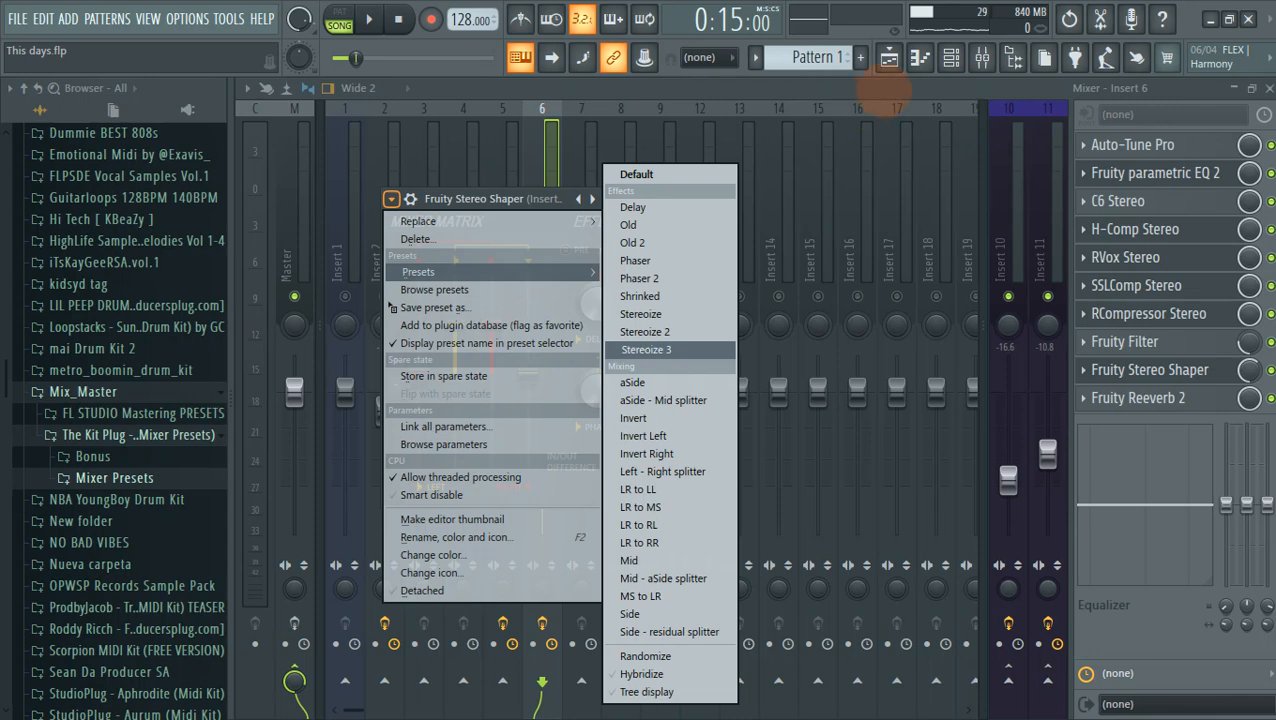
click(884, 93)
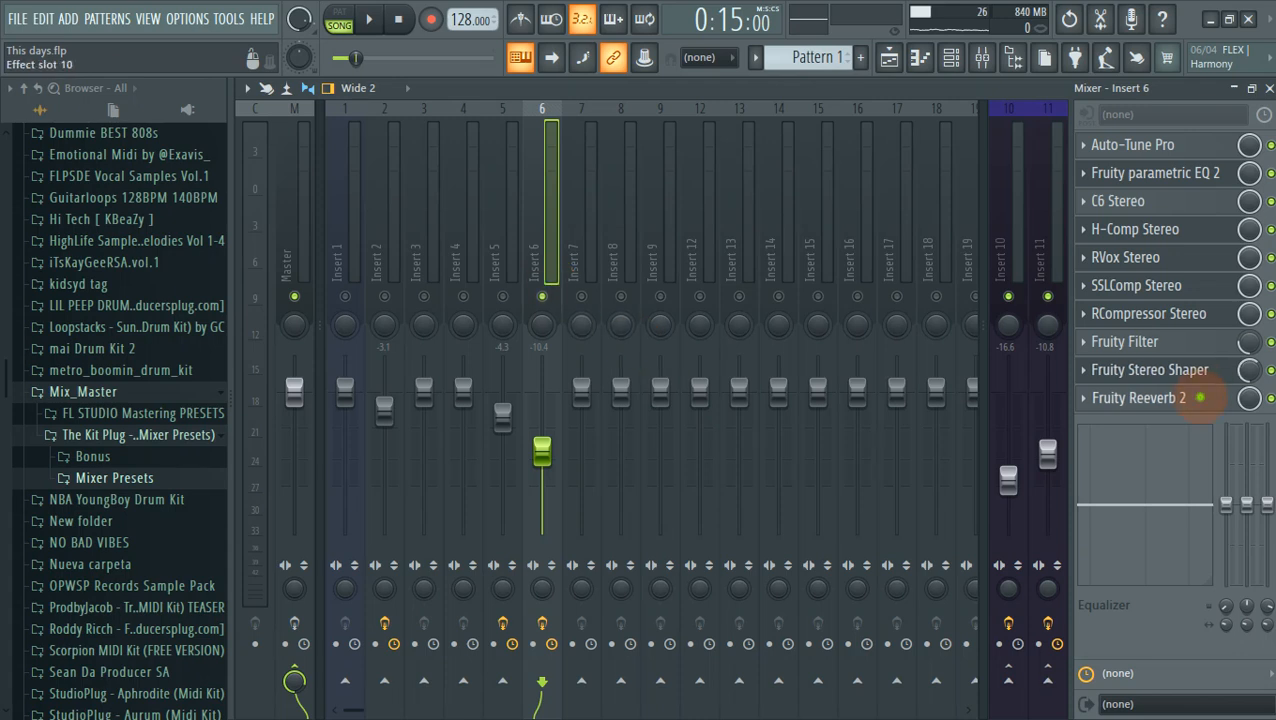
Step: Review the Fruity Reeverb 2 settings on Insert 6, including the dry, ER and wet levels
click(1200, 397)
drag(632, 288, 624, 206)
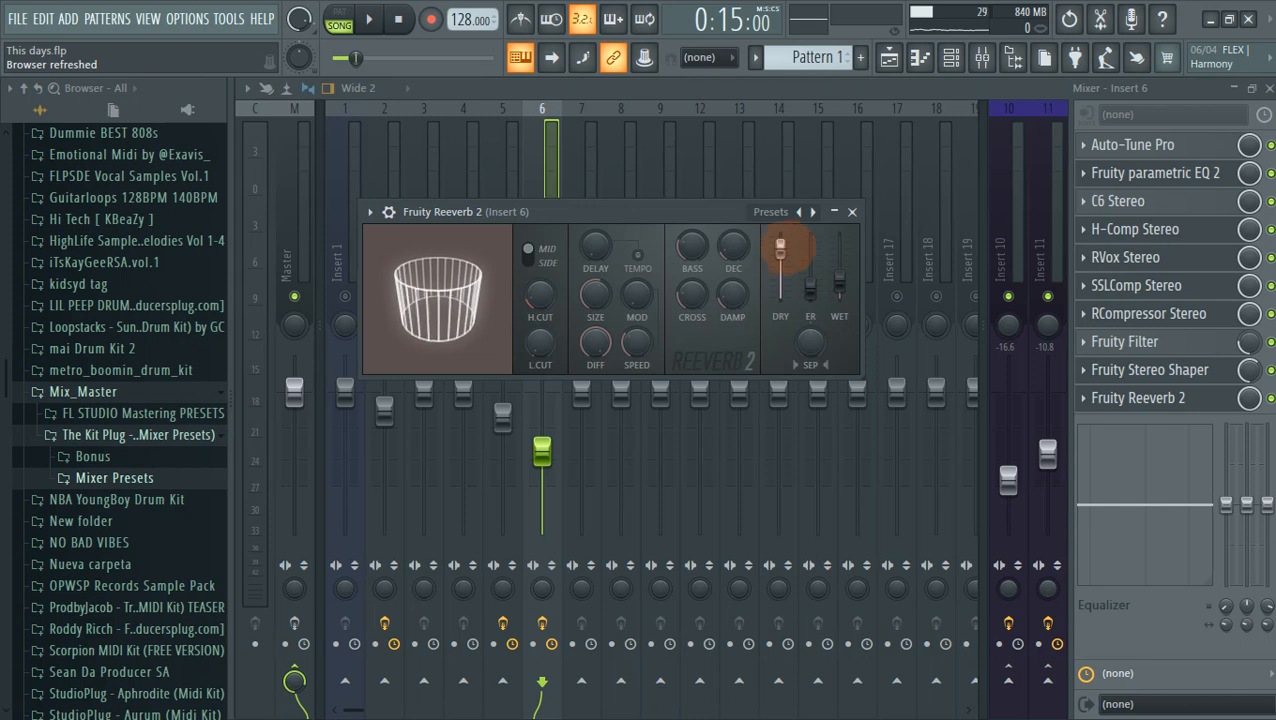
click(852, 212)
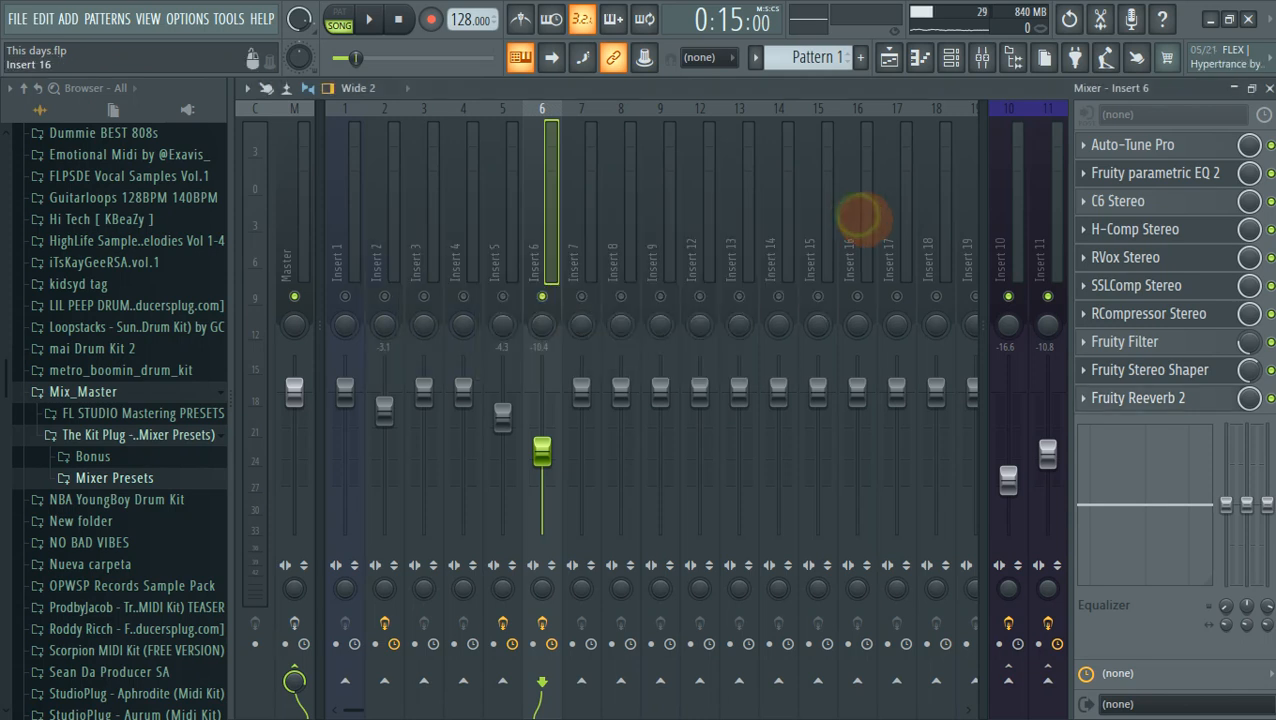
Step: Unmute all the mixer inserts and play the full mix while viewing the arrangement in the Playlist
click(541, 299)
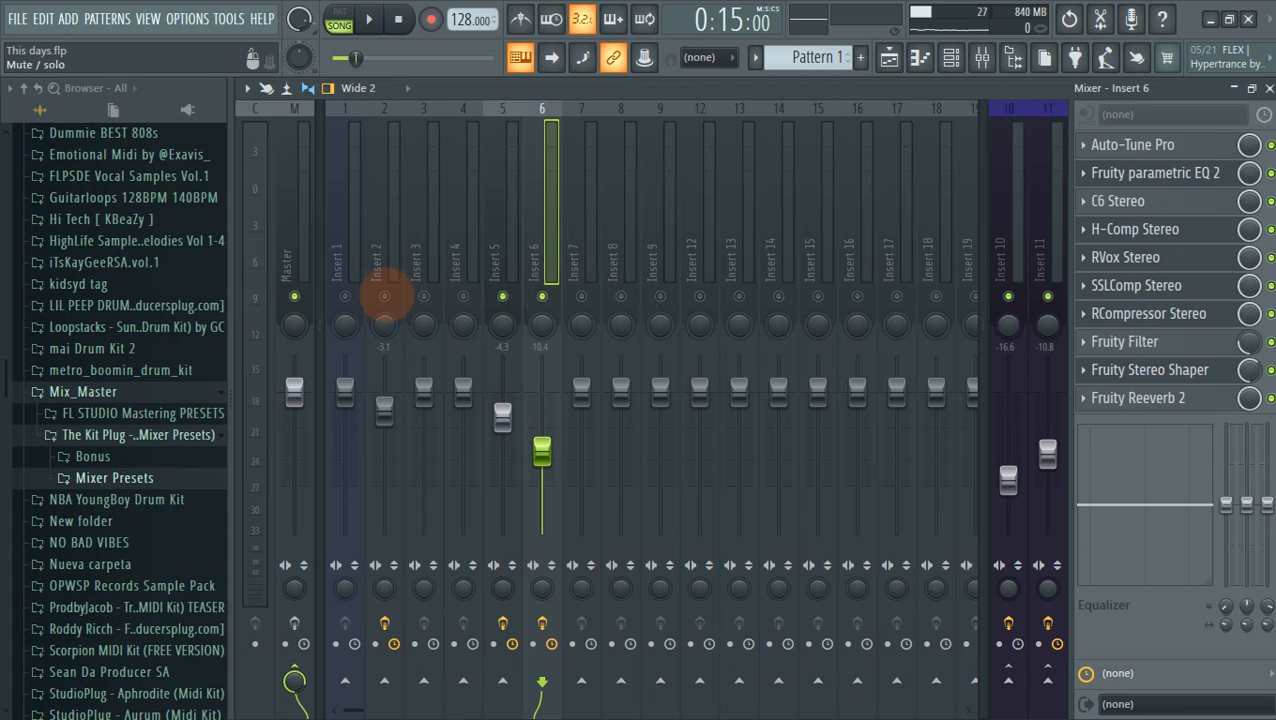
right_click(384, 296)
right_click(384, 296)
key(space)
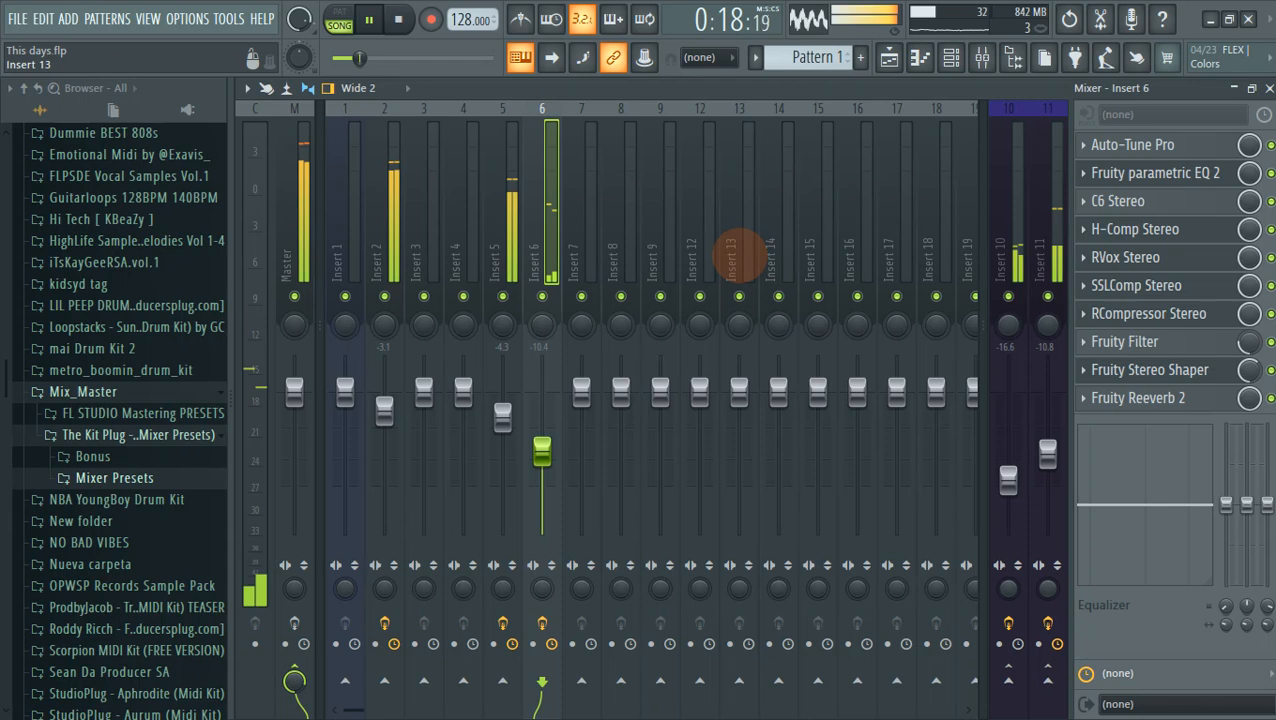
click(889, 57)
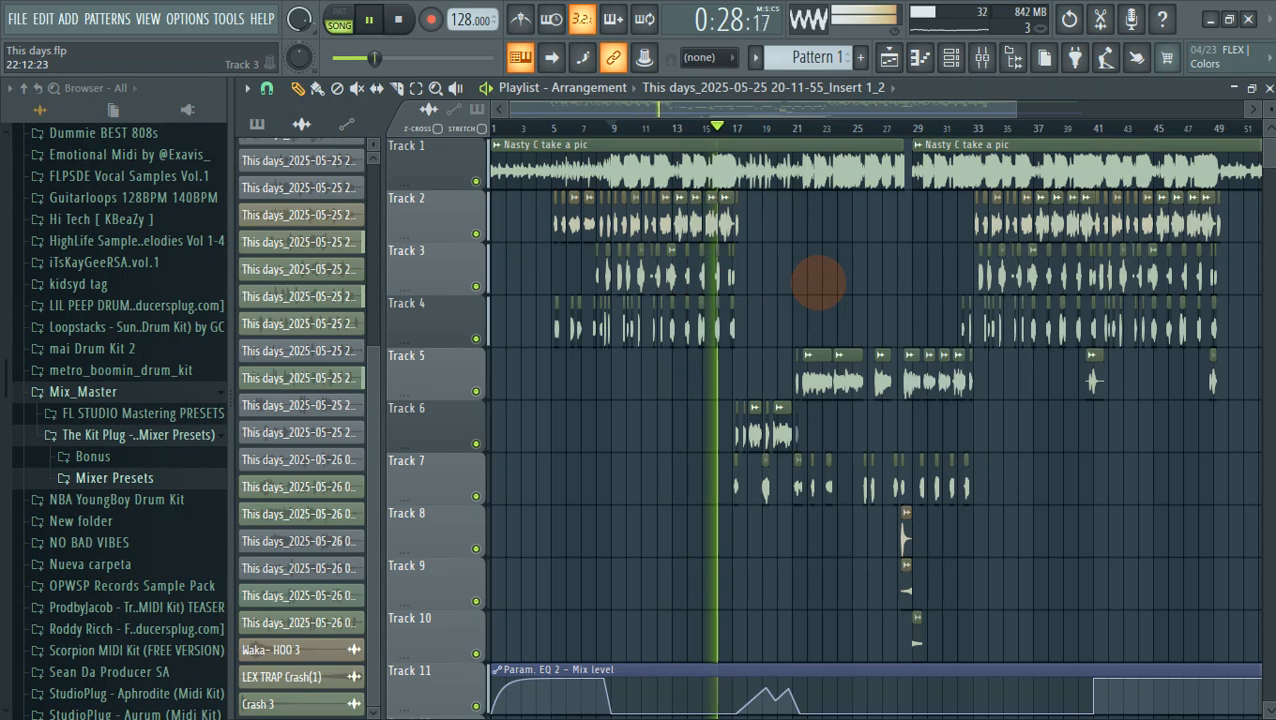
Step: Review the Master track's effect chain during playback, and play the arrangement in the Playlist through the Track 5 vocals
click(982, 57)
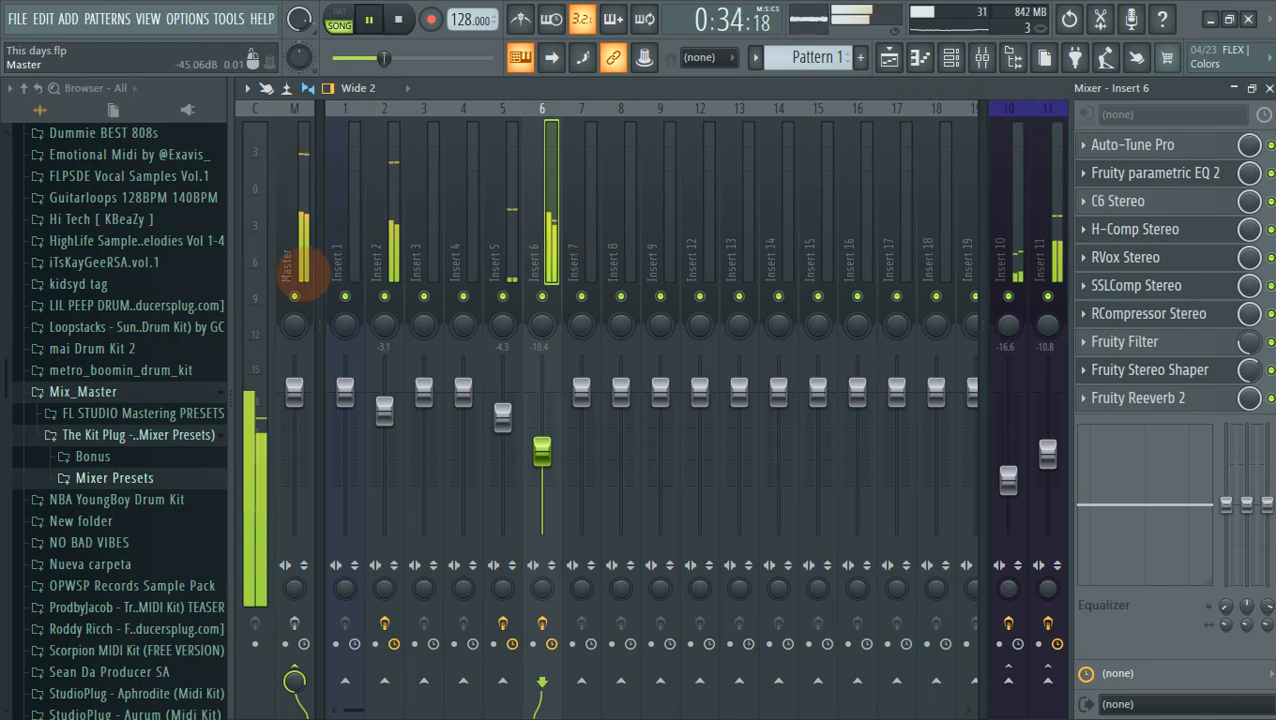
click(298, 268)
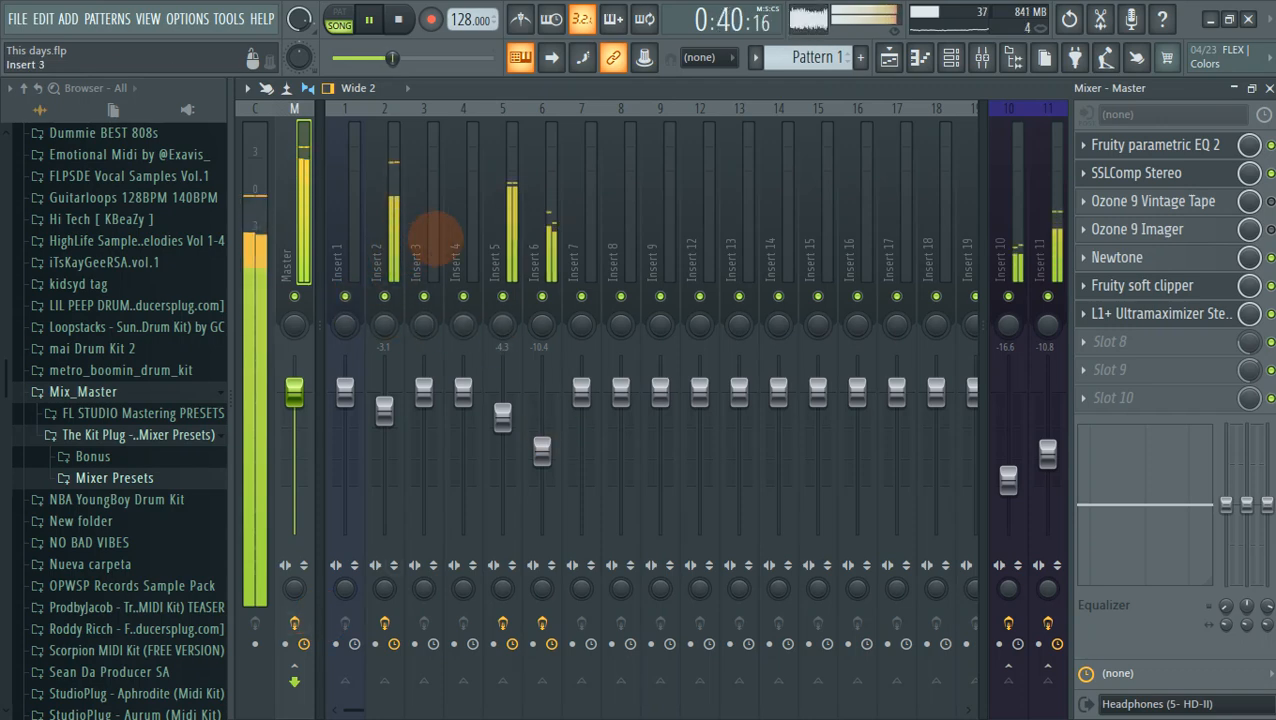
click(889, 57)
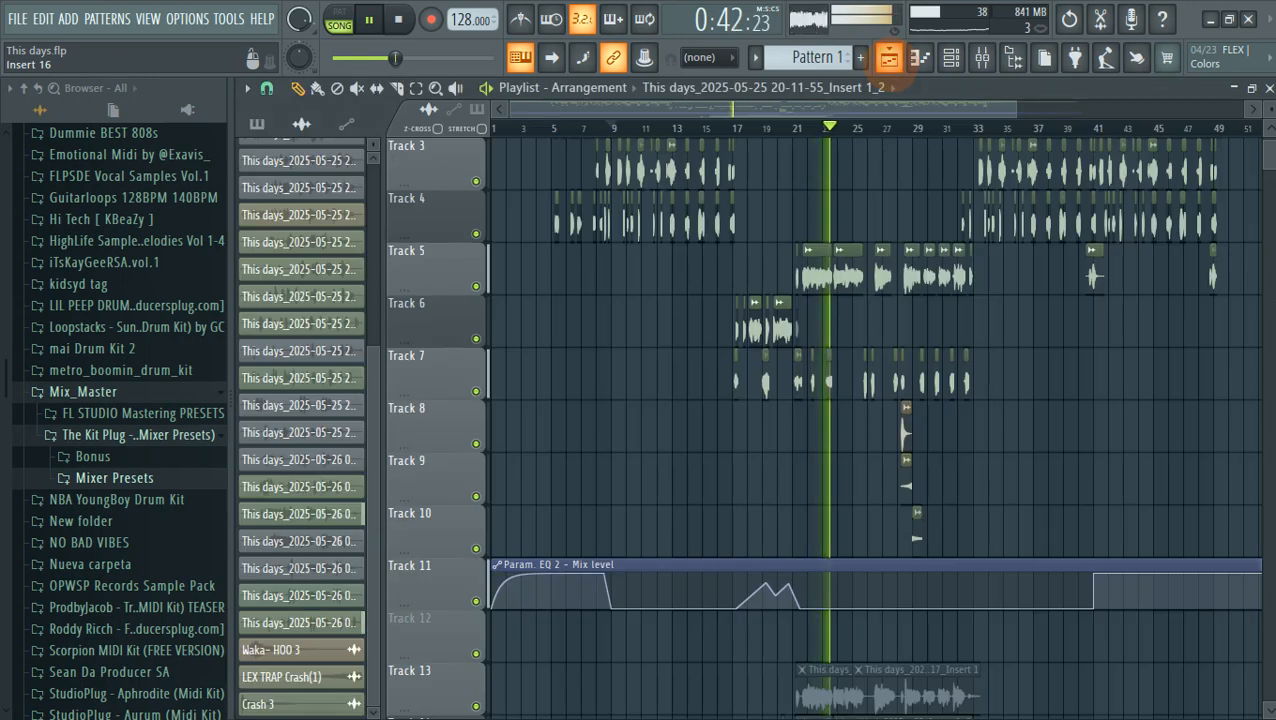
scroll(911, 150, up, 2)
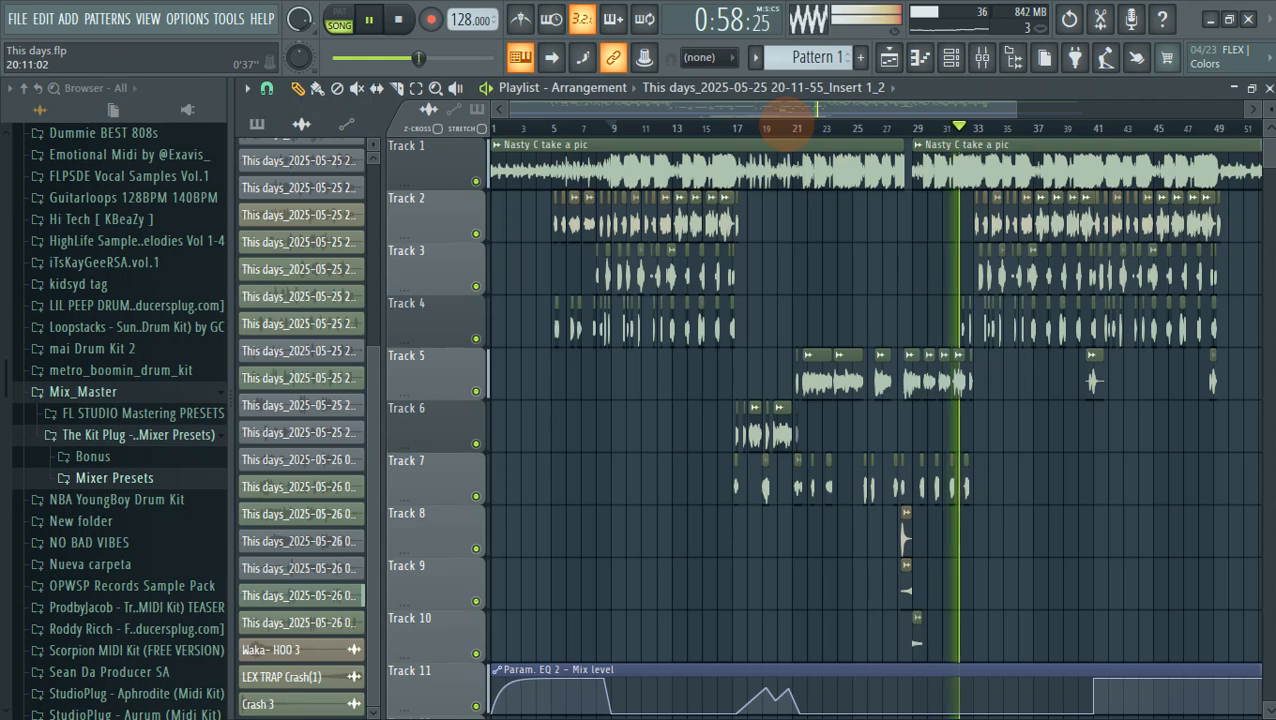
key(space)
scroll(748, 137, up, 2)
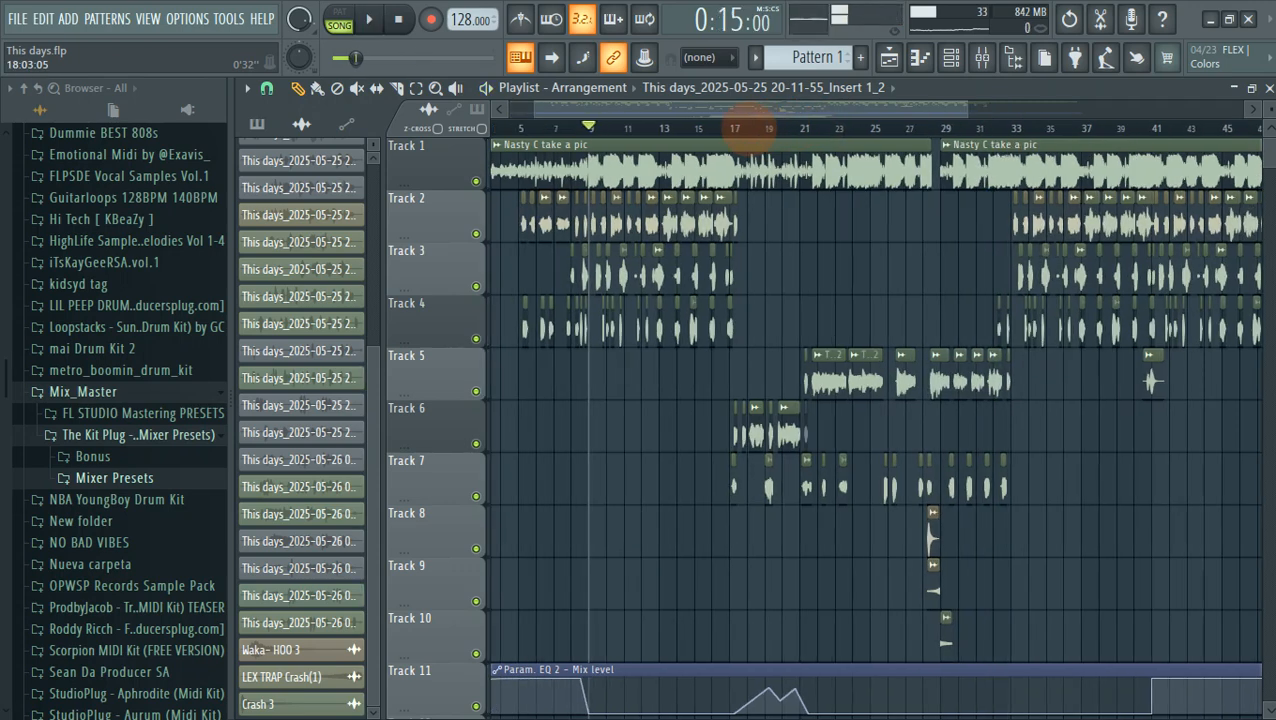
Step: Open the Fruity parametric EQ 2 in the last effect slot of Insert 5 to examine its curve
click(982, 57)
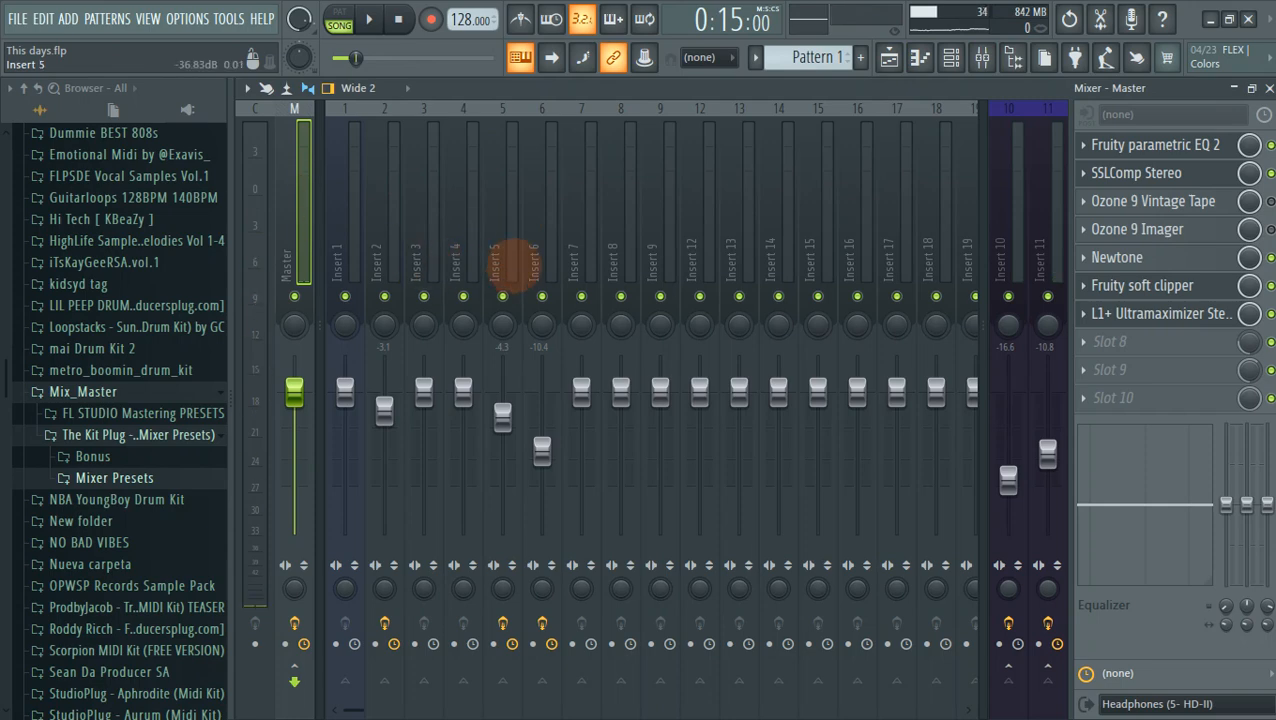
click(508, 262)
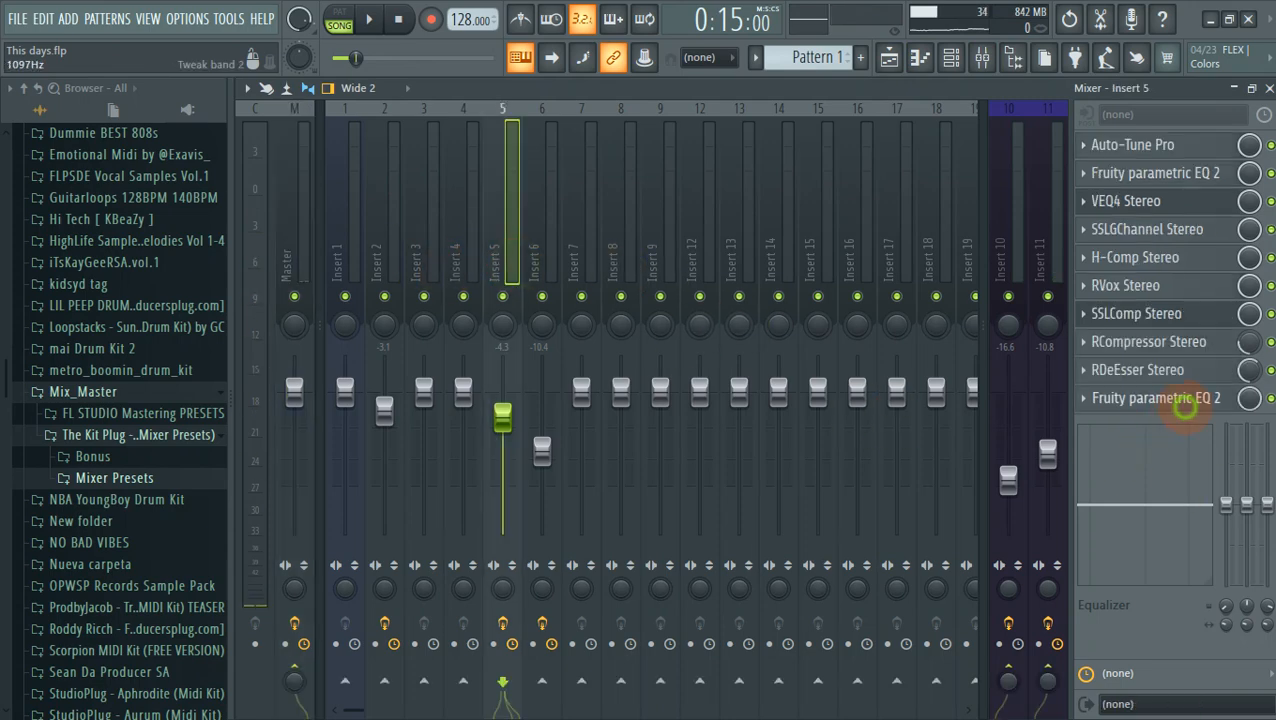
click(1184, 405)
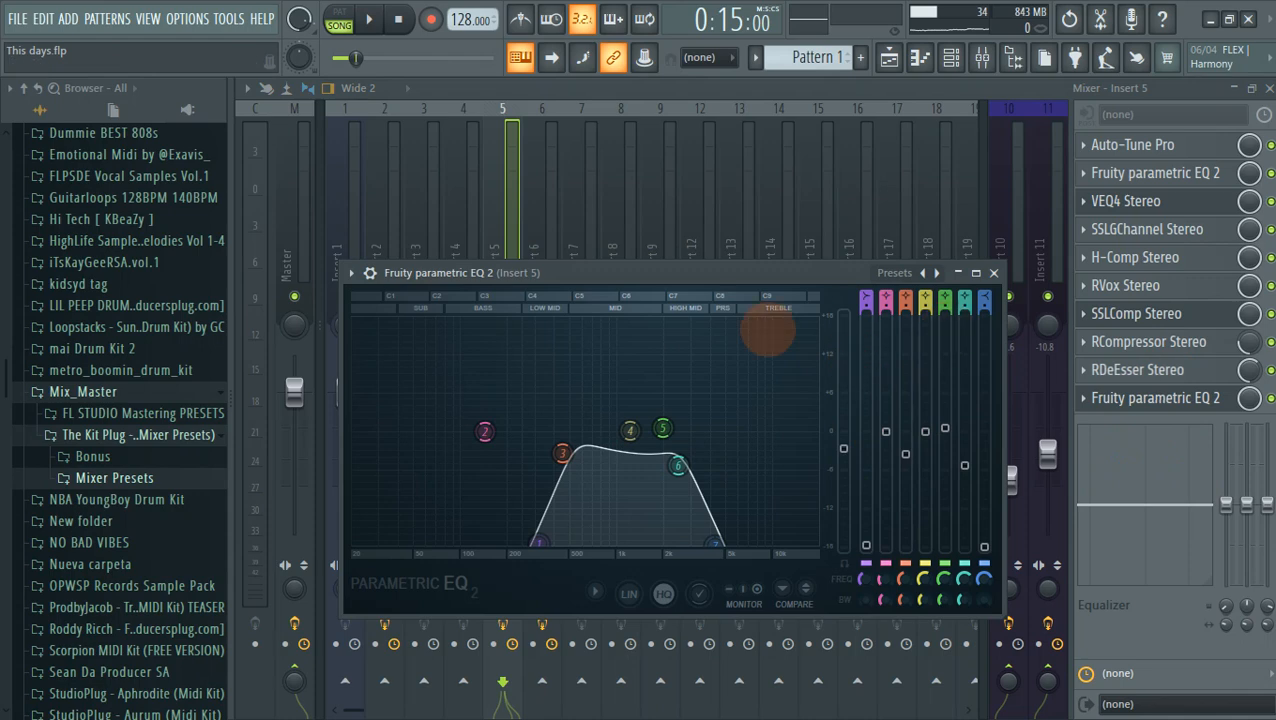
Step: Review the presets available for the Fruity parametric EQ 2 on Insert 5, including Old Telephone and Radio
click(894, 273)
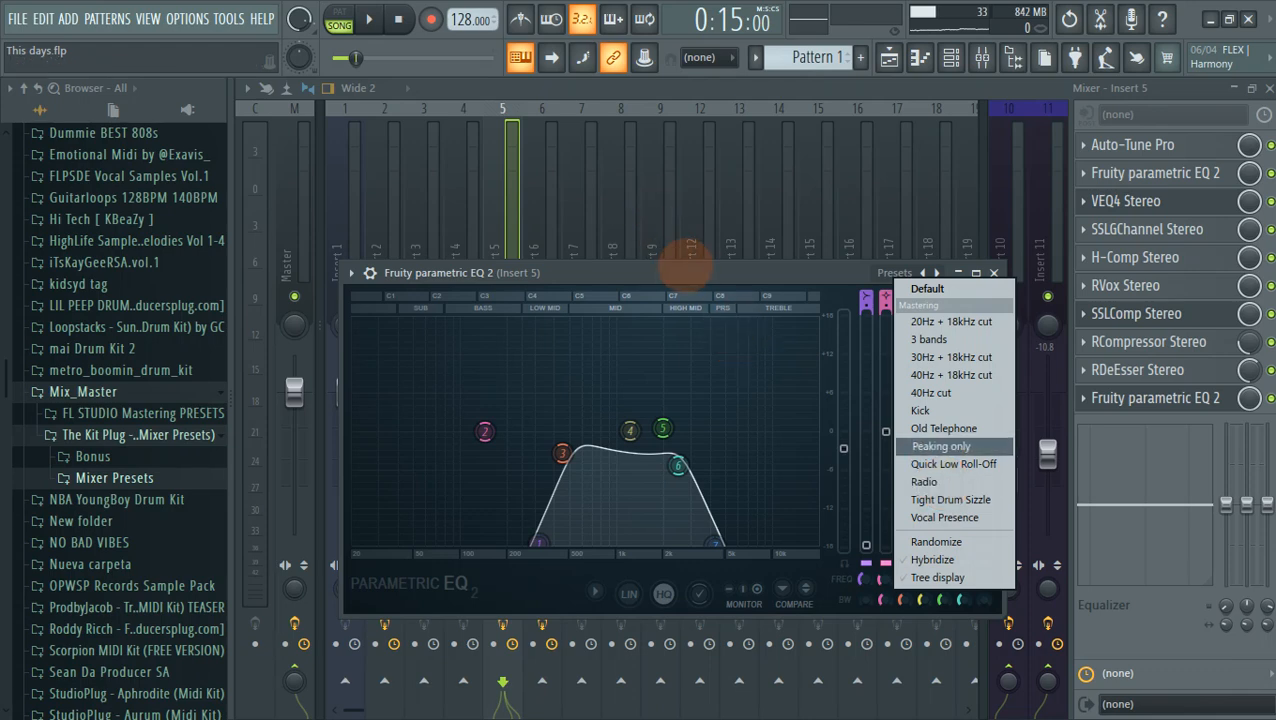
click(690, 263)
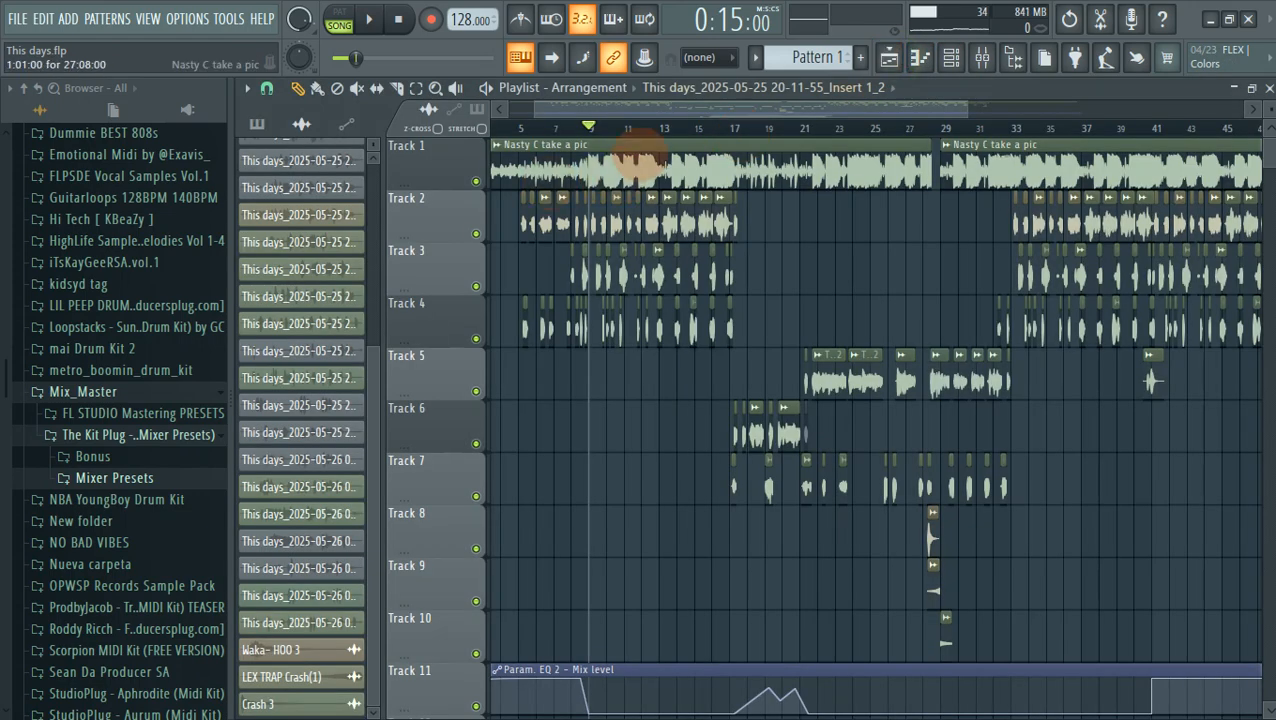
Step: Play the arrangement in the Playlist from just after bar 4 through the opening vocals on Tracks 2 to 4
drag(967, 104, 521, 276)
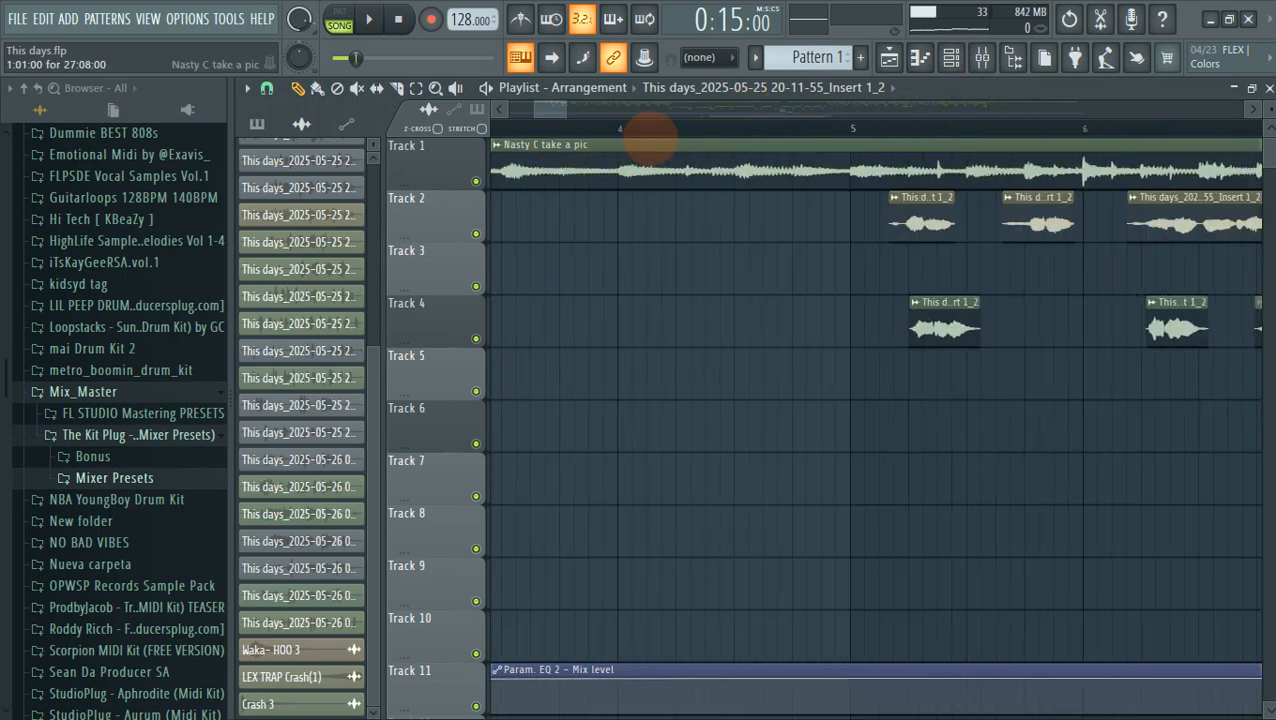
click(697, 122)
drag(565, 104, 890, 104)
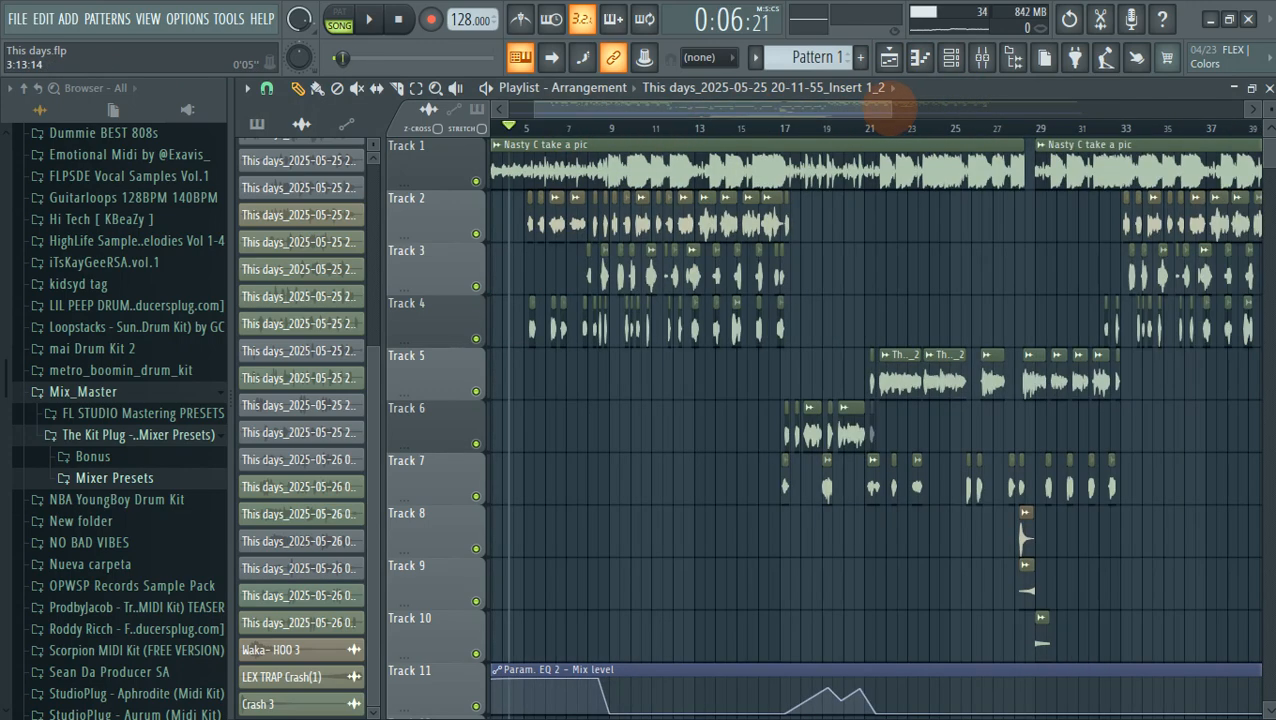
key(space)
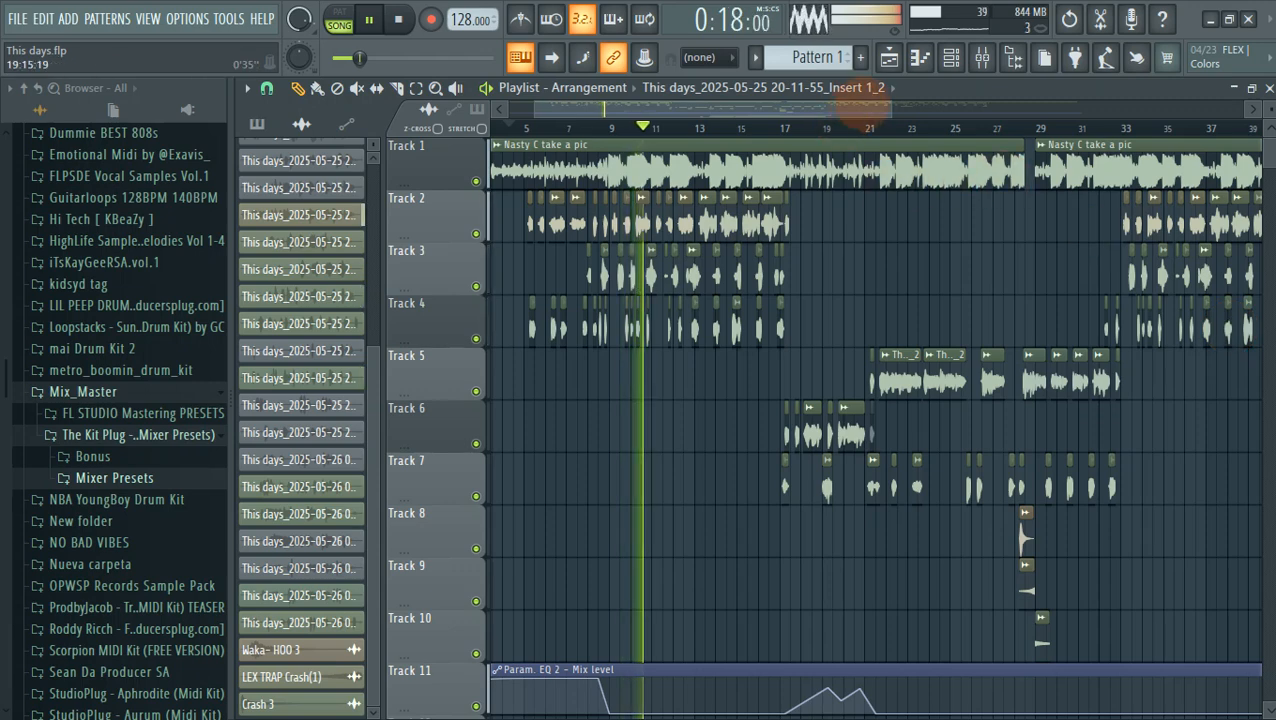
key(space)
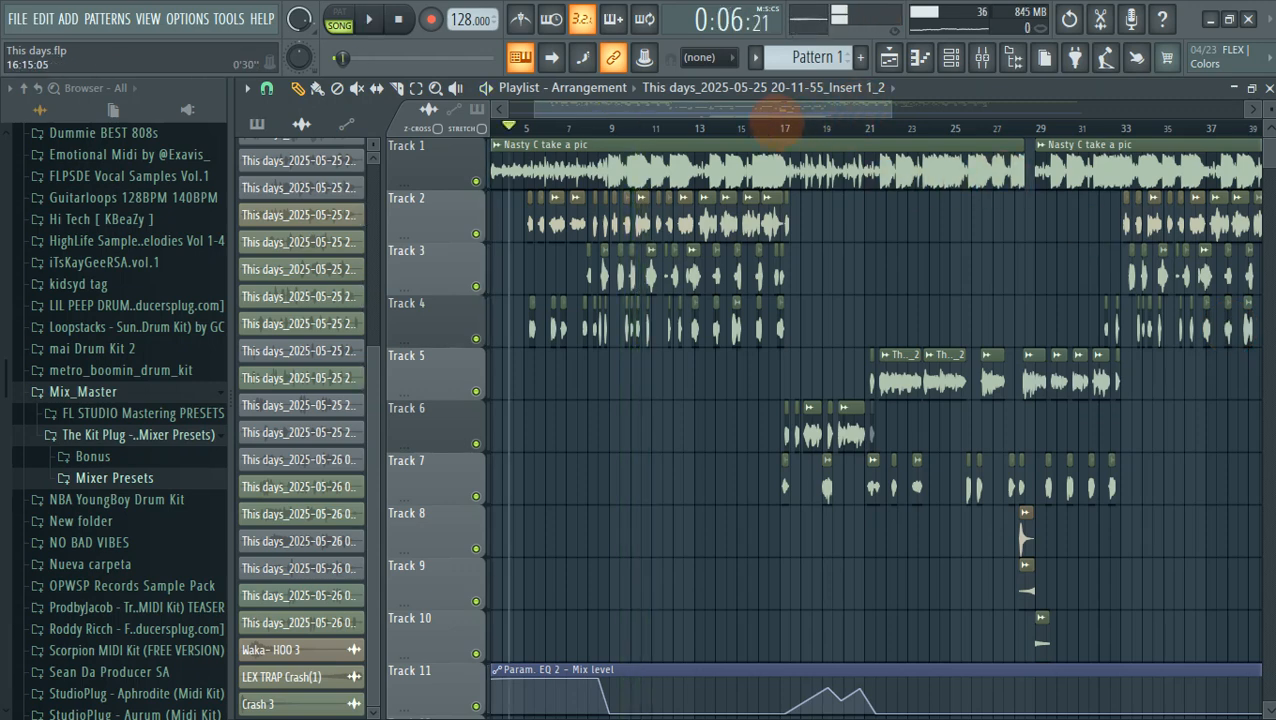
Step: Move the song position to just after bar 16 and check the insert levels and Insert 5's effect chain in the Mixer
scroll(784, 128, up, 3)
click(772, 128)
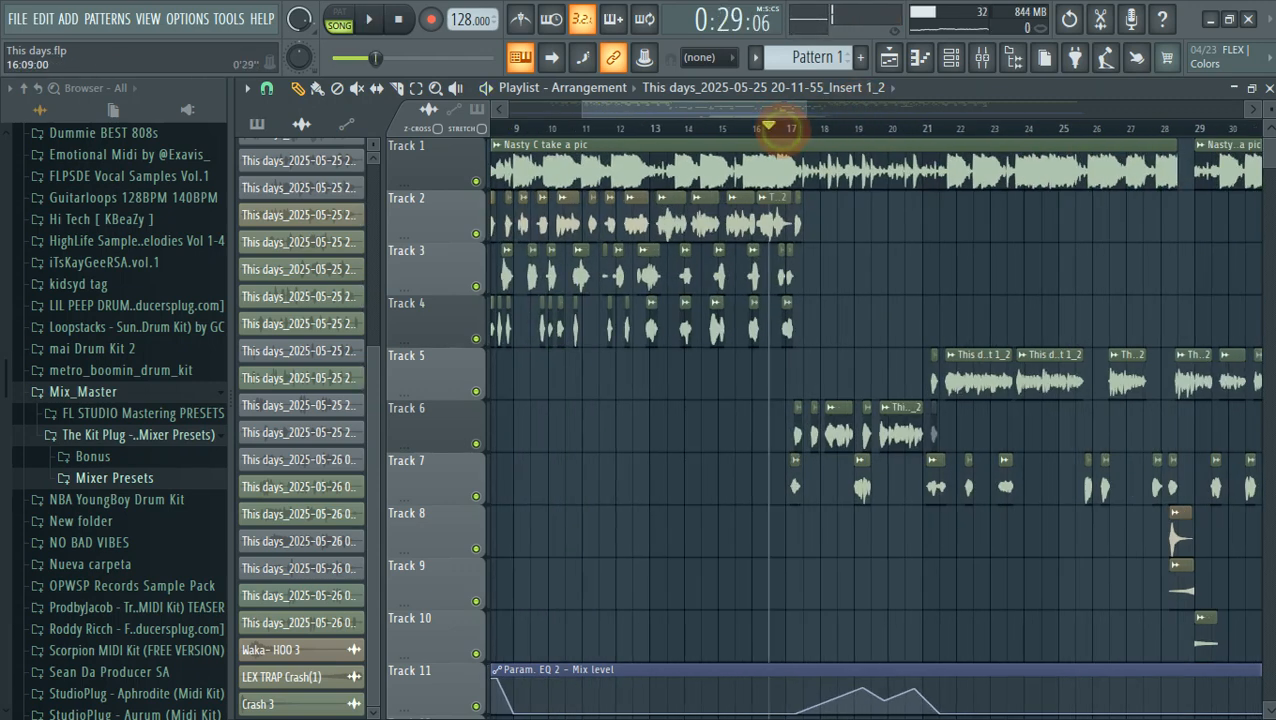
scroll(808, 118, down, 1)
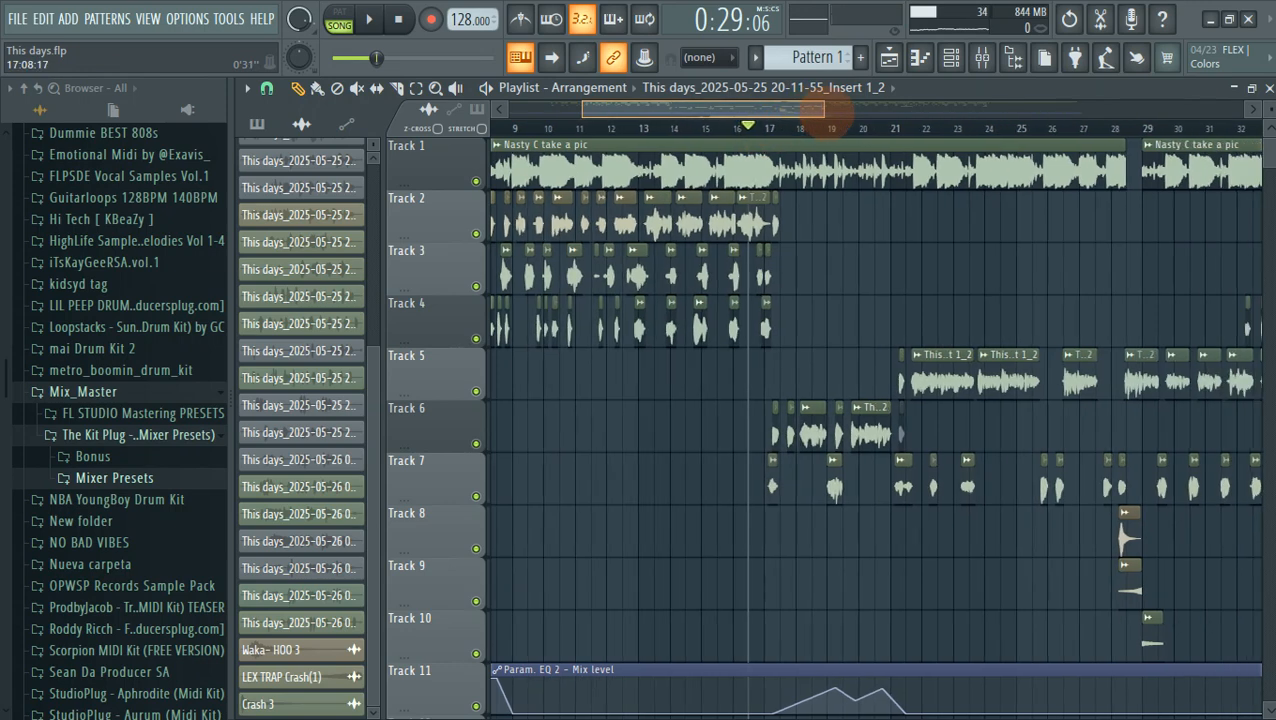
click(982, 57)
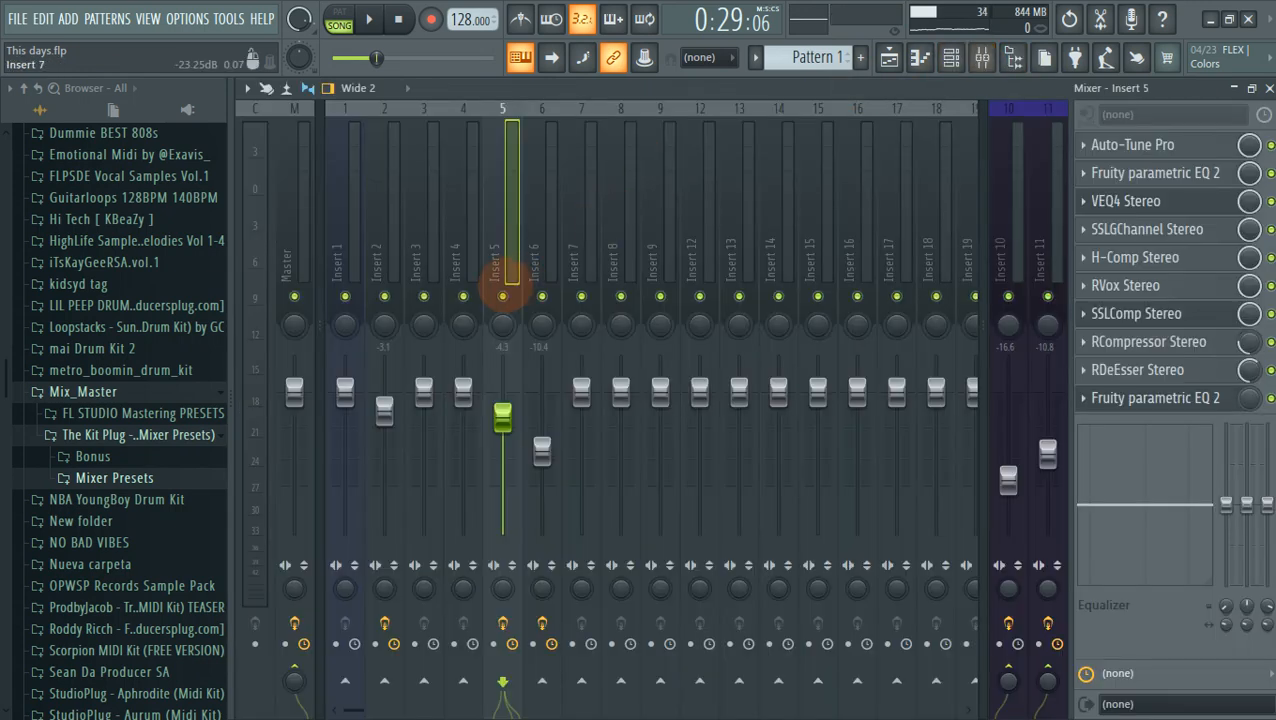
click(888, 57)
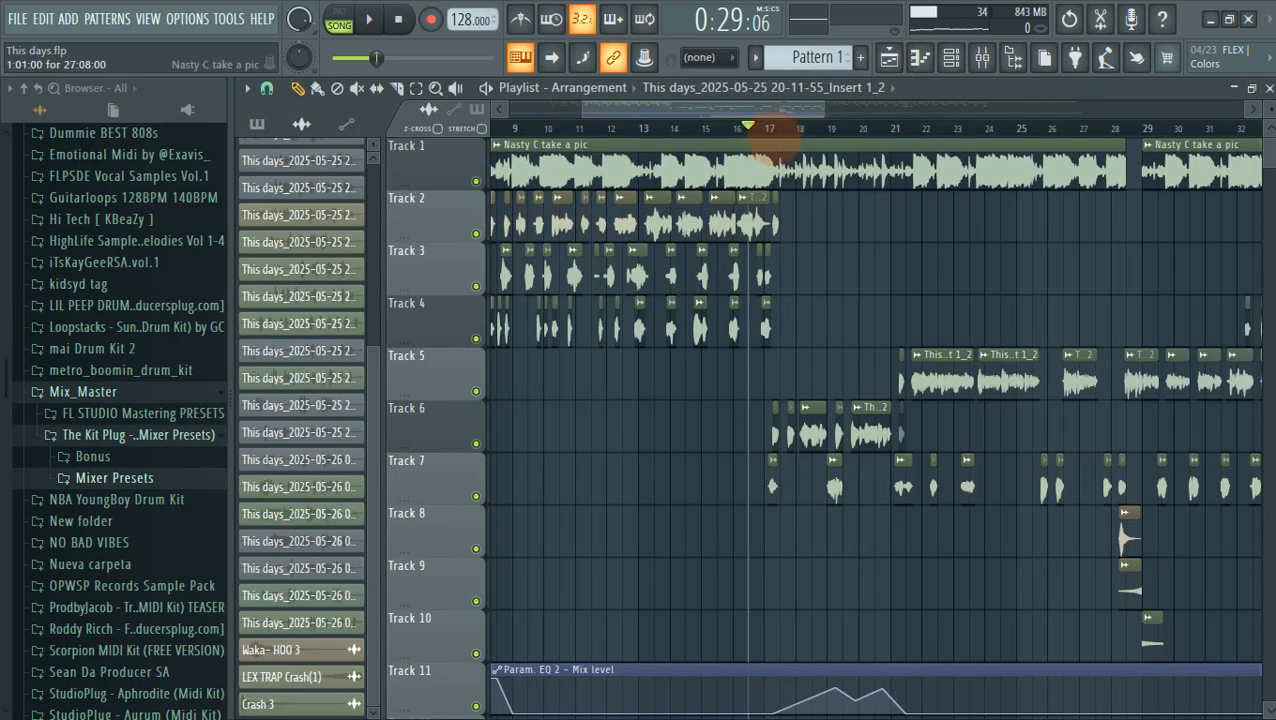
Step: Play the Playlist from just after bar 17 through the Track 6 vocals, with the Param. EQ 2 mix level automation in view
scroll(790, 140, up, 2)
scroll(785, 140, up, 2)
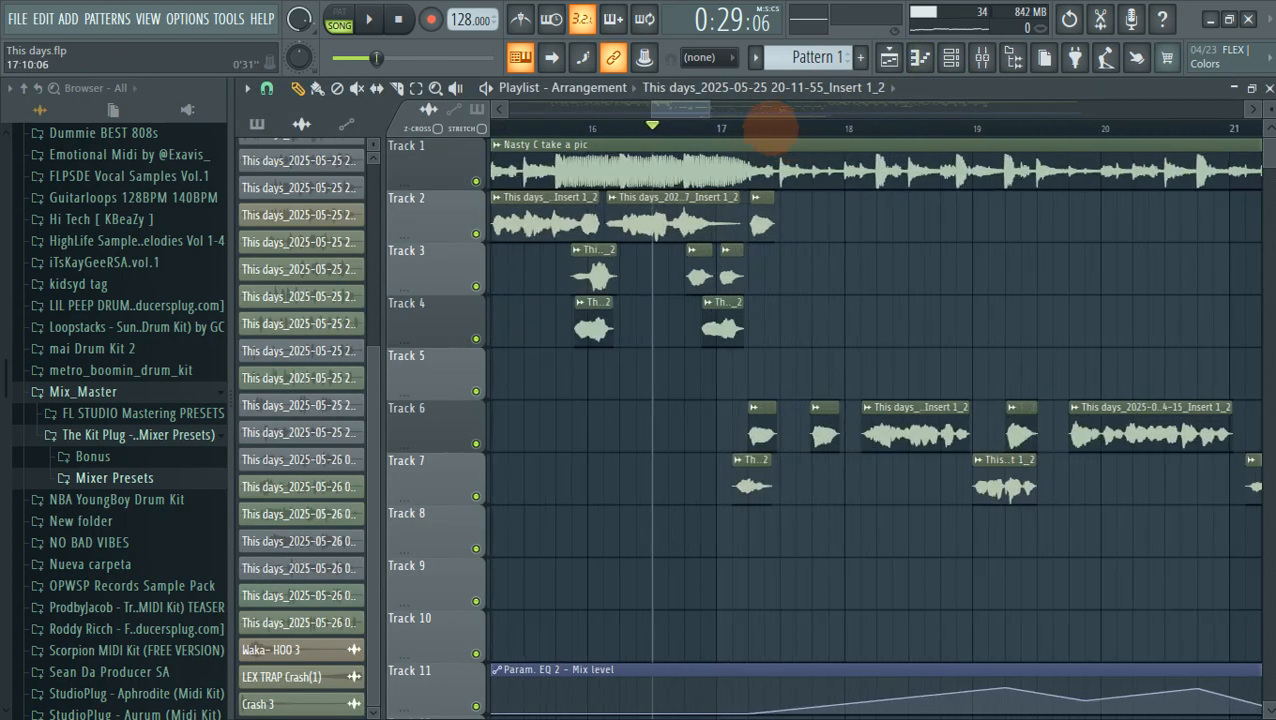
scroll(690, 130, up, 2)
click(665, 128)
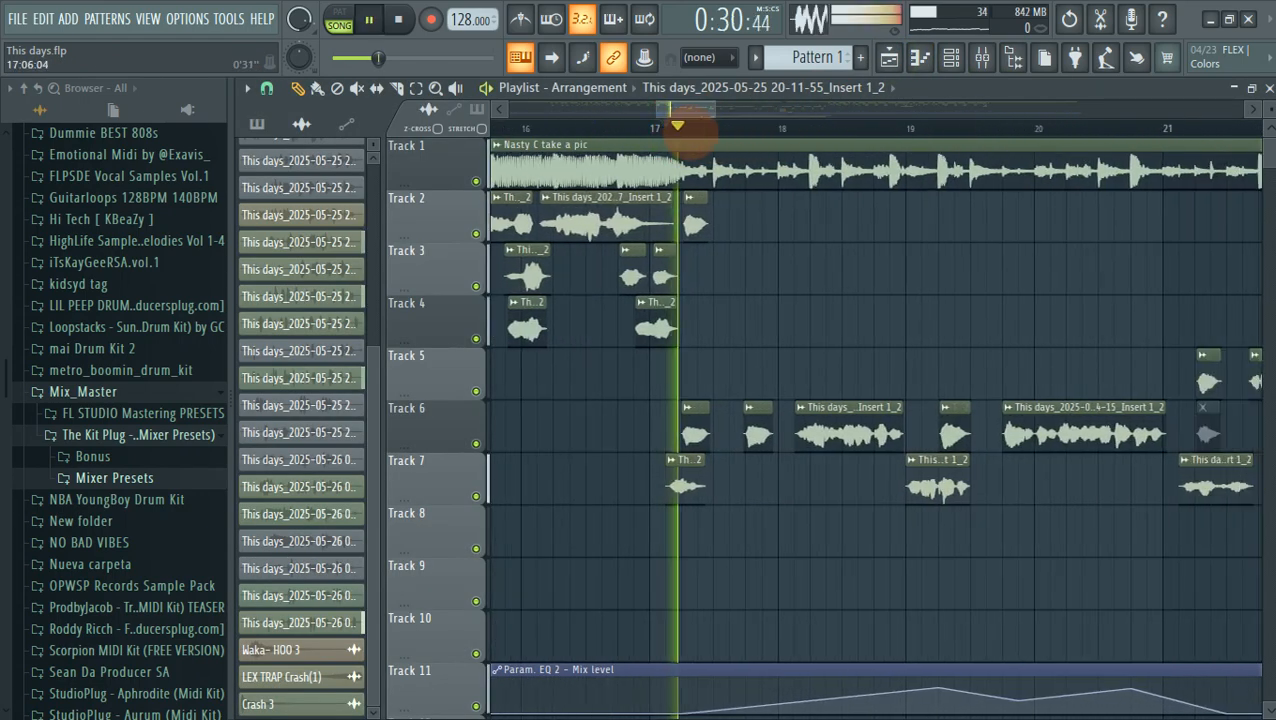
click(665, 128)
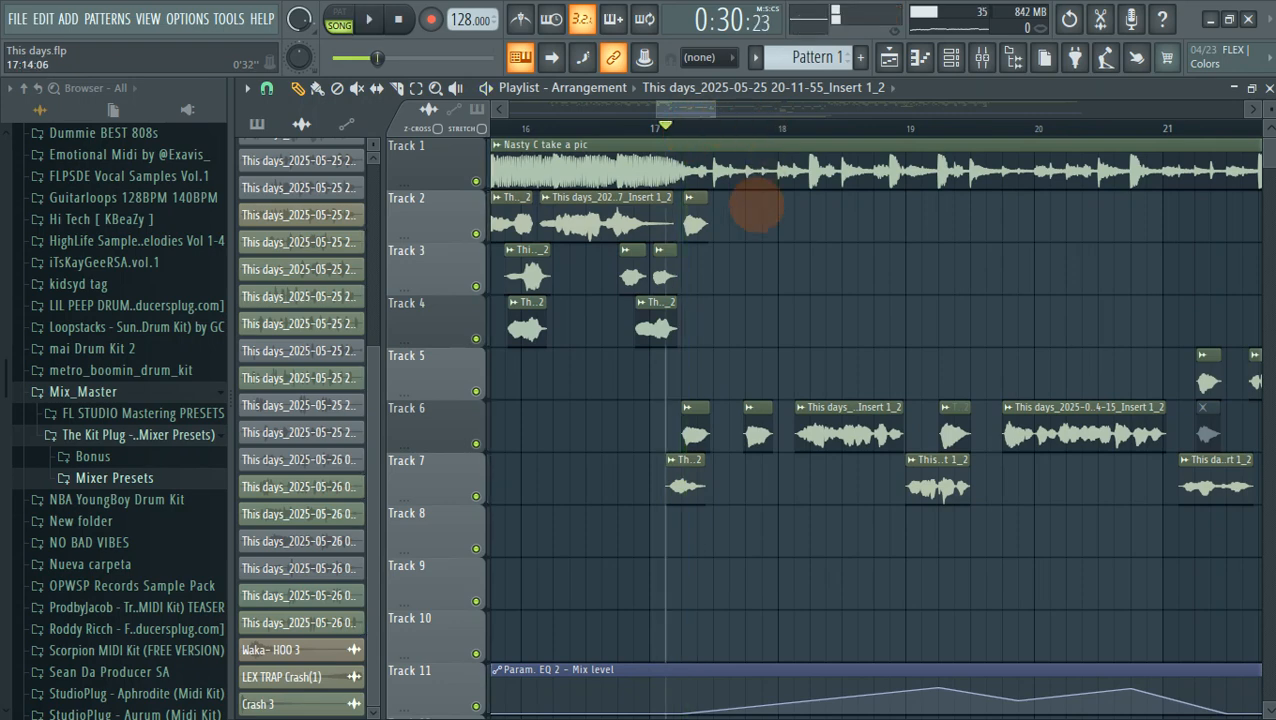
drag(705, 115, 678, 356)
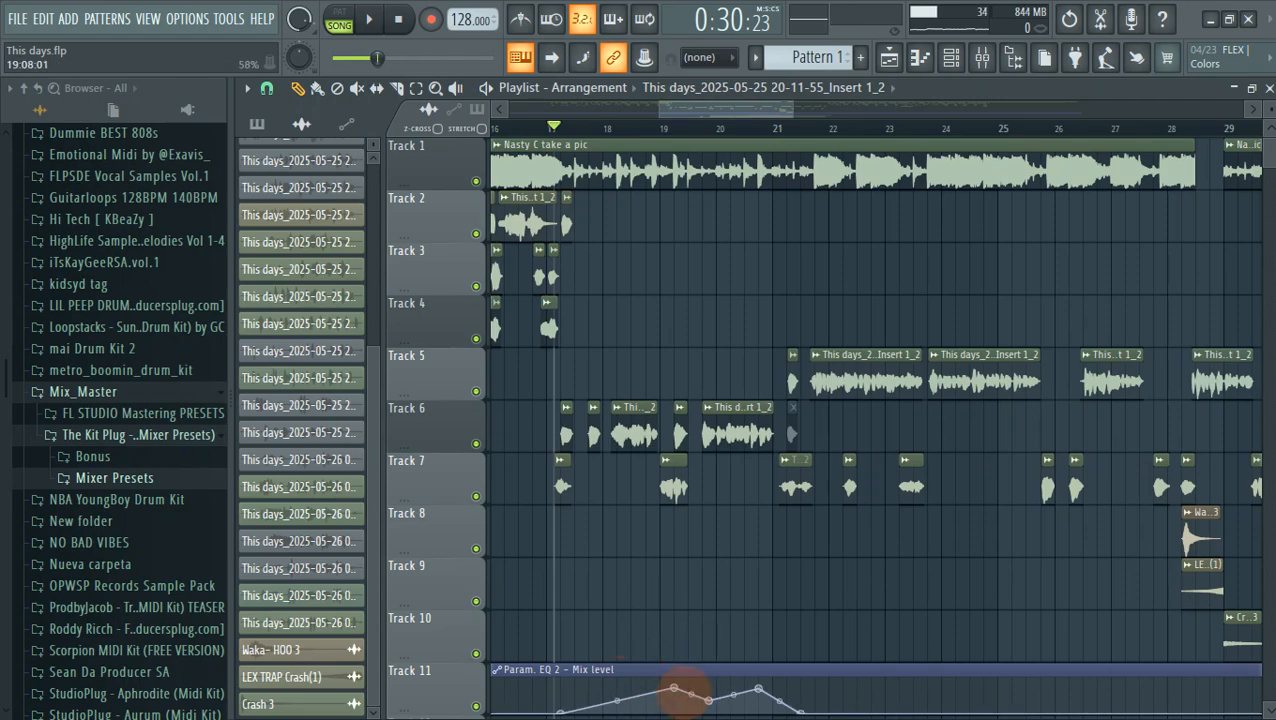
key(space)
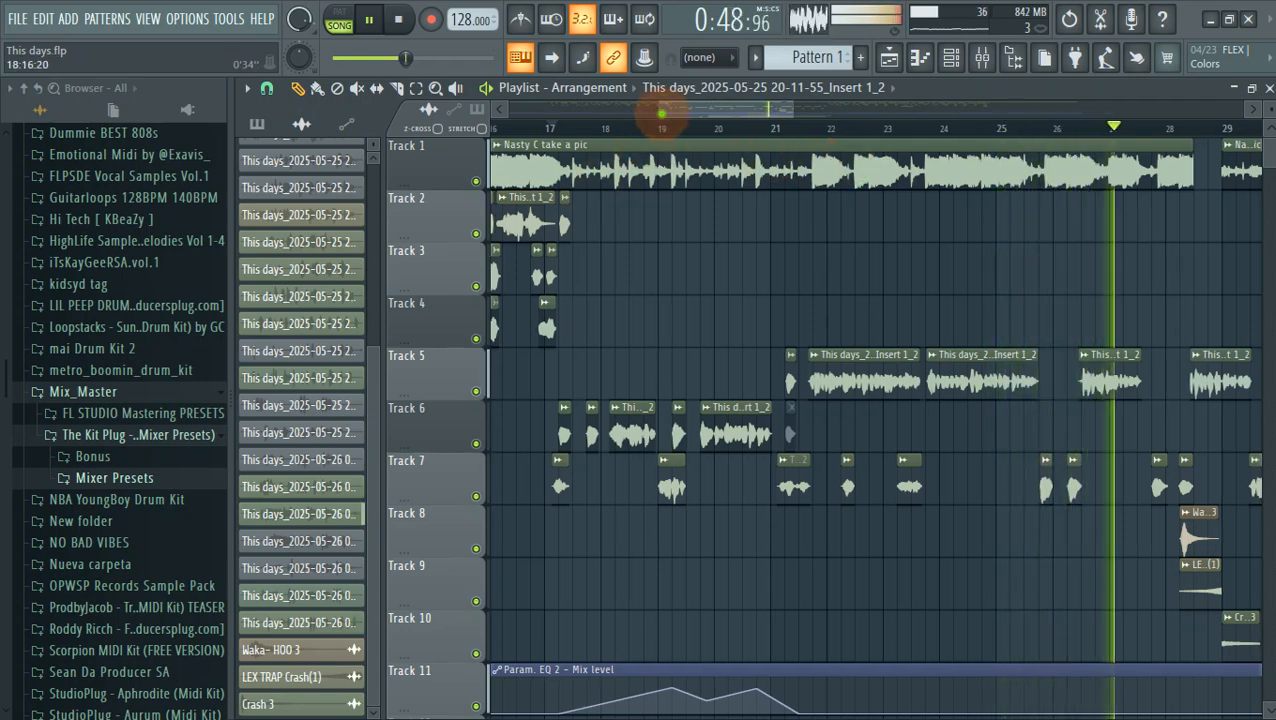
Step: Widen the Playlist view from bar 1 to about bar 39 during playback to follow the Track 5 vocals, and stop playback
drag(656, 108, 377, 117)
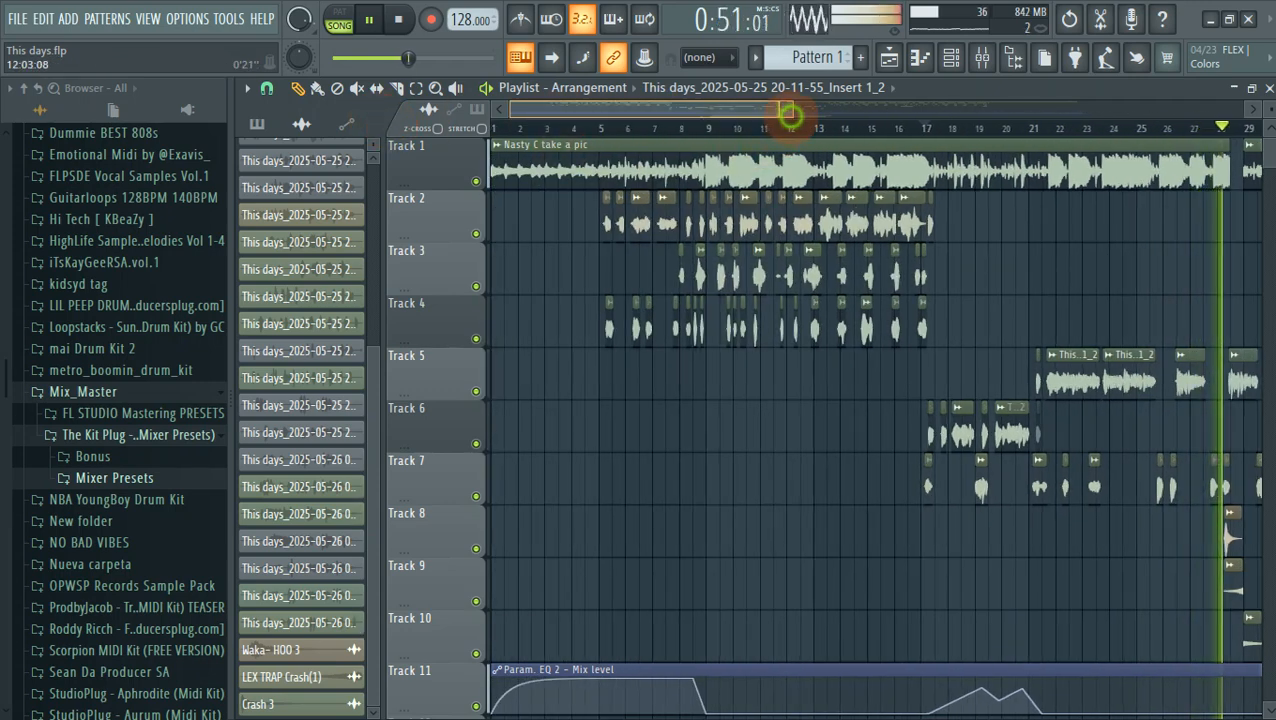
drag(789, 114, 884, 108)
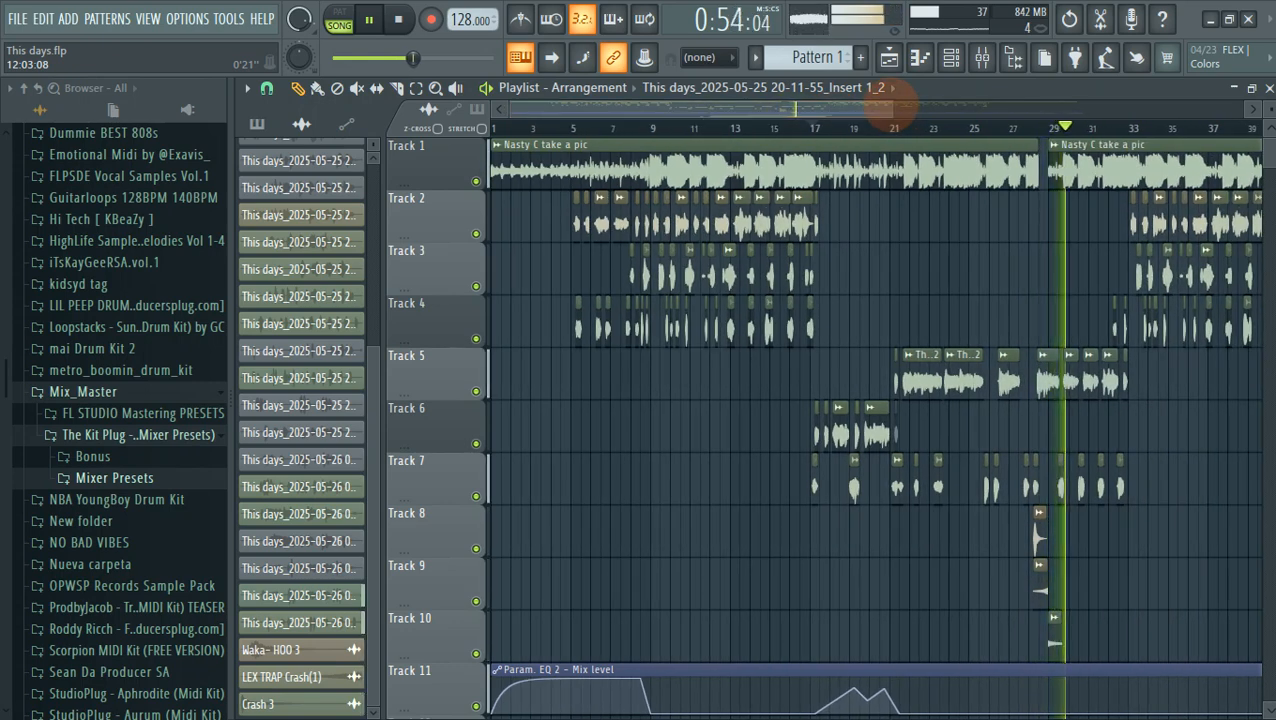
key(space)
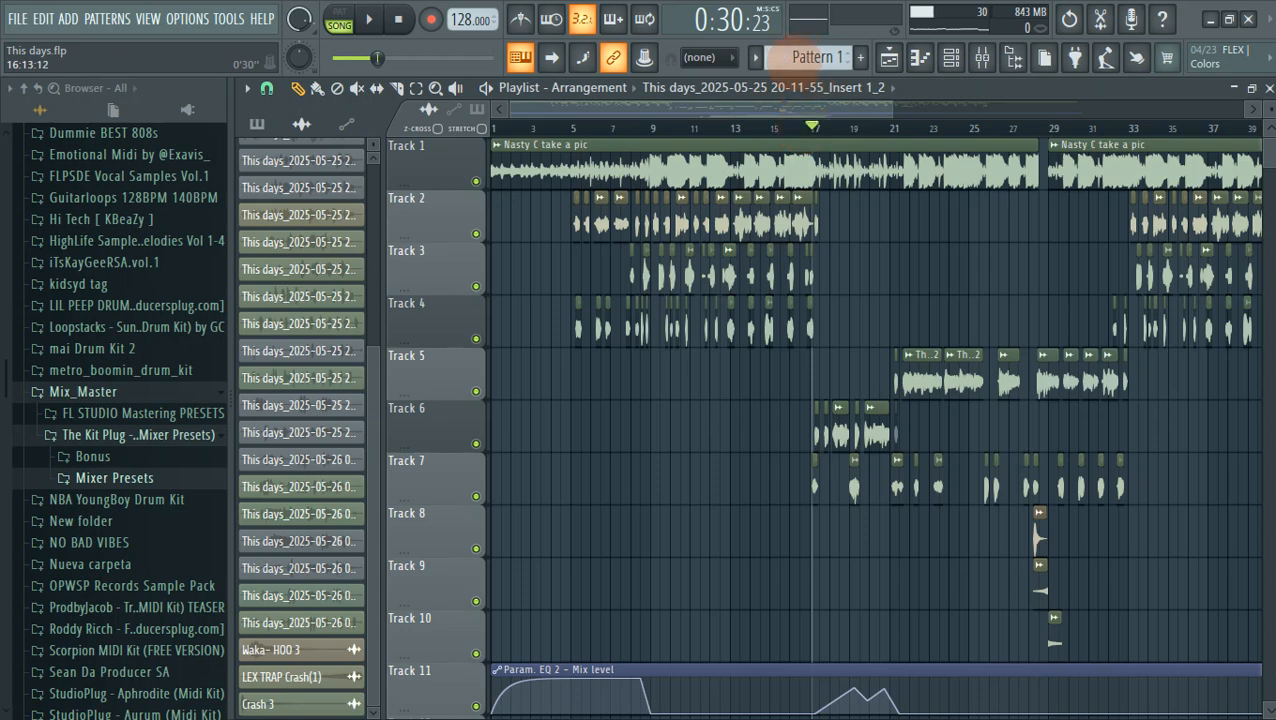
Step: Play the full song from the beginning with the whole arrangement in view in the Playlist
click(548, 178)
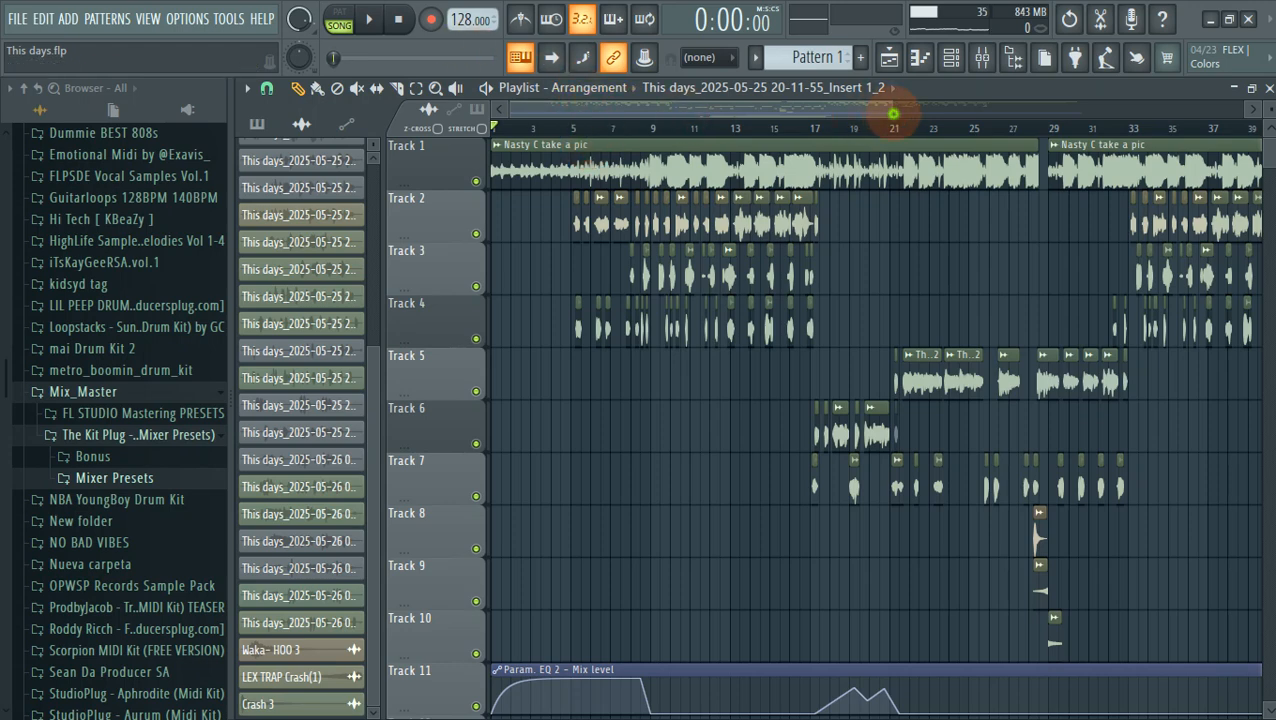
drag(893, 113, 1250, 127)
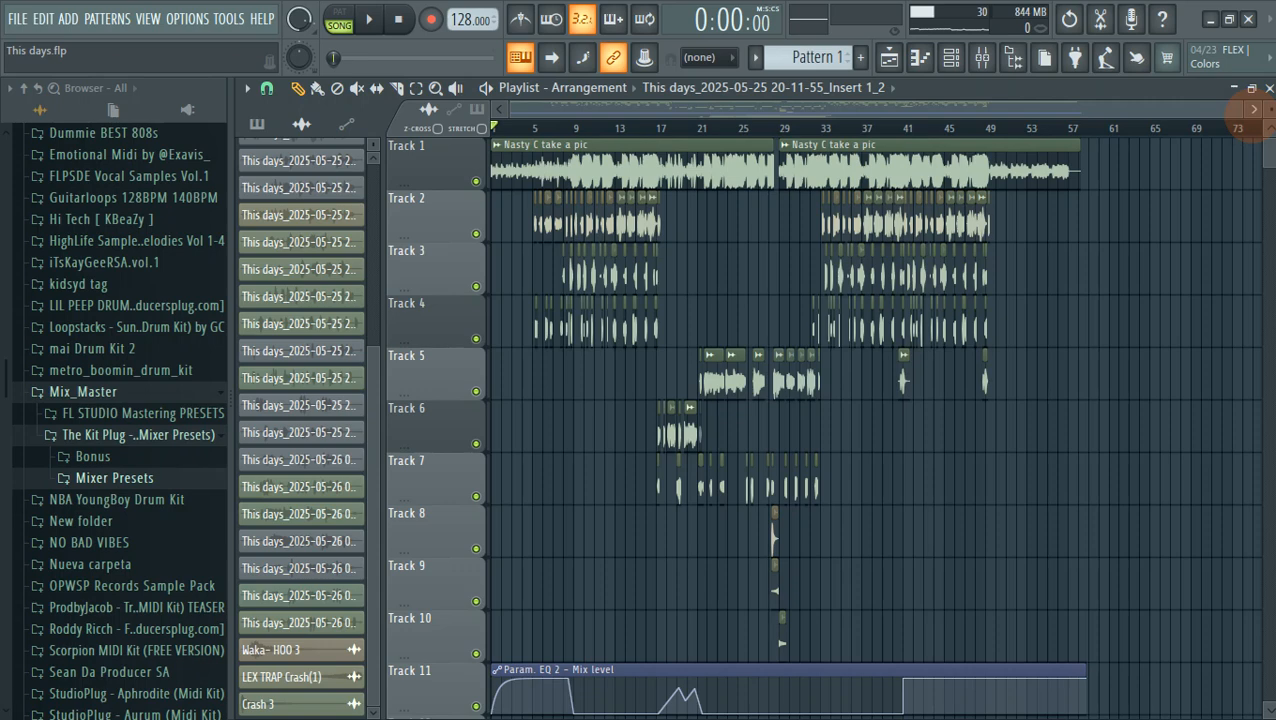
key(space)
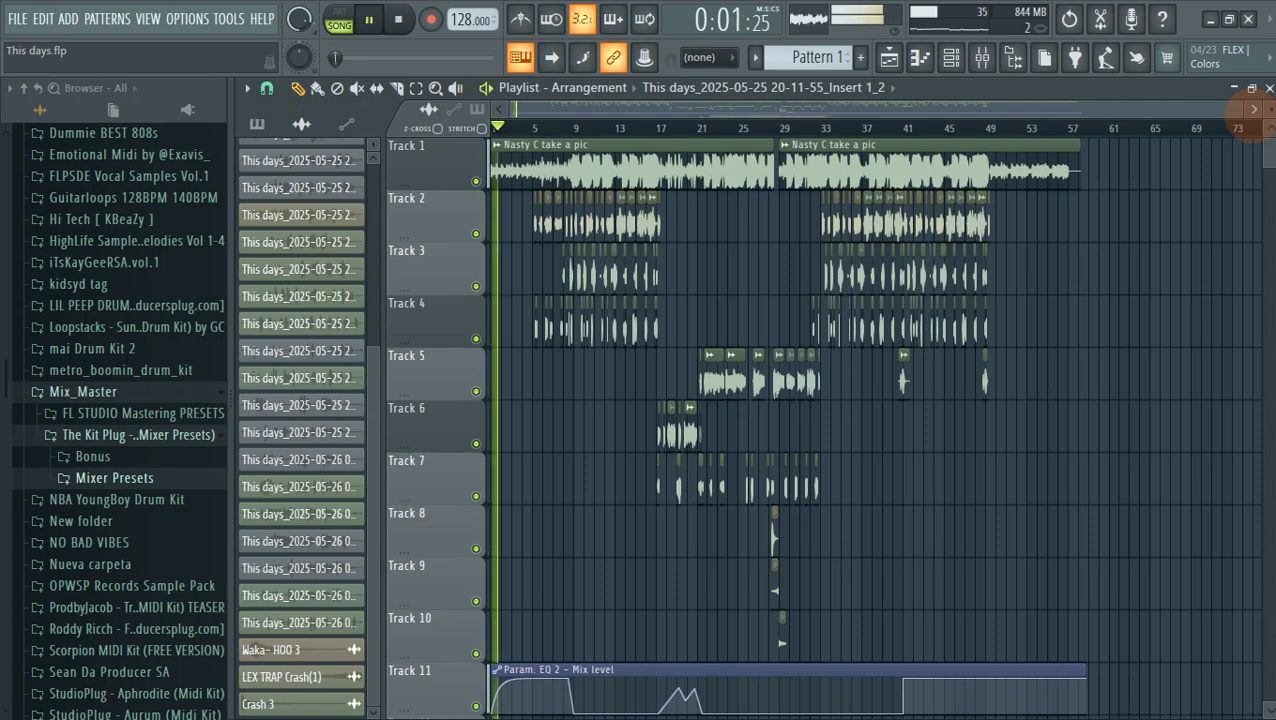